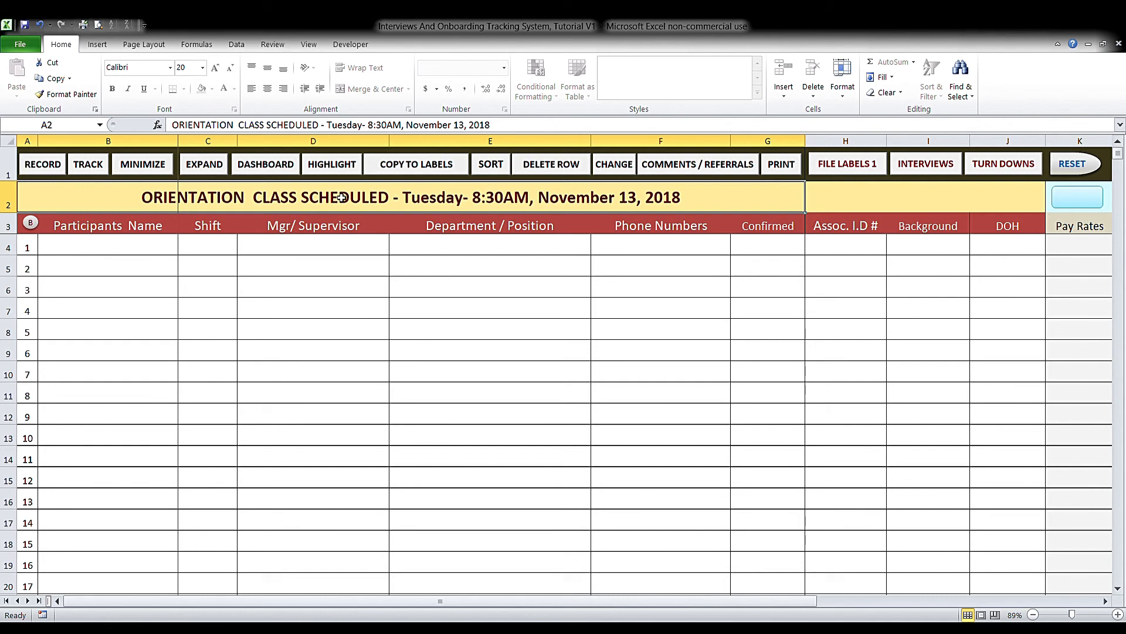
- Switch to the Interview Schedule sheet showing the four upcoming Saturday and Monday interviews
{"action": "left_click", "coordinate": [939, 169]}
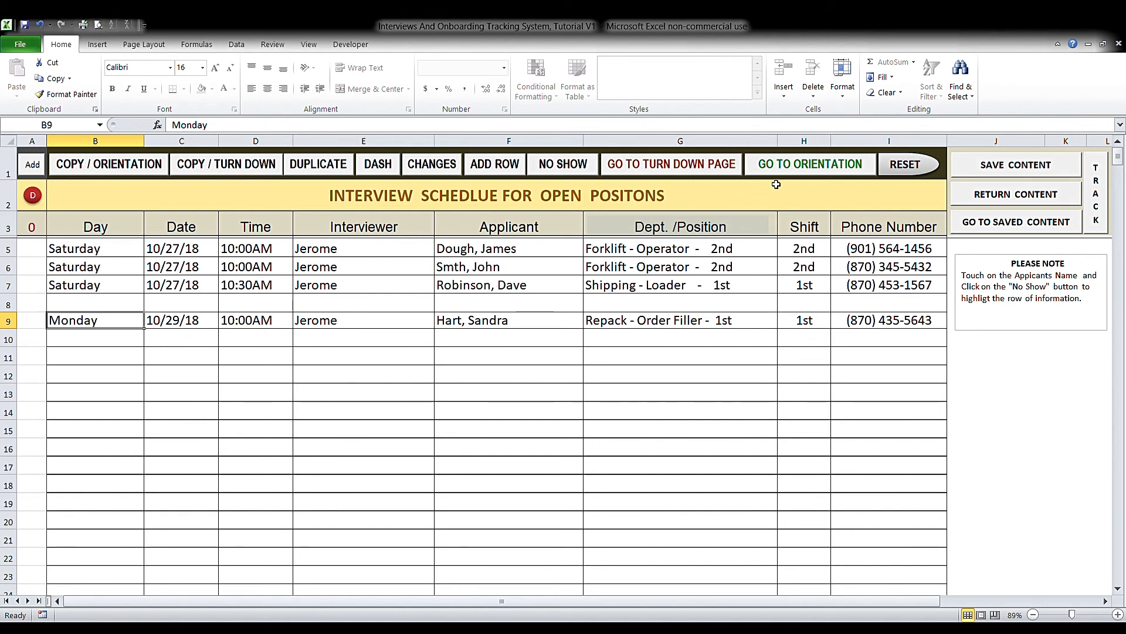
- Return to the Tuesday 8:30AM, November 13, 2018 orientation class sheet
{"action": "left_click", "coordinate": [799, 165]}
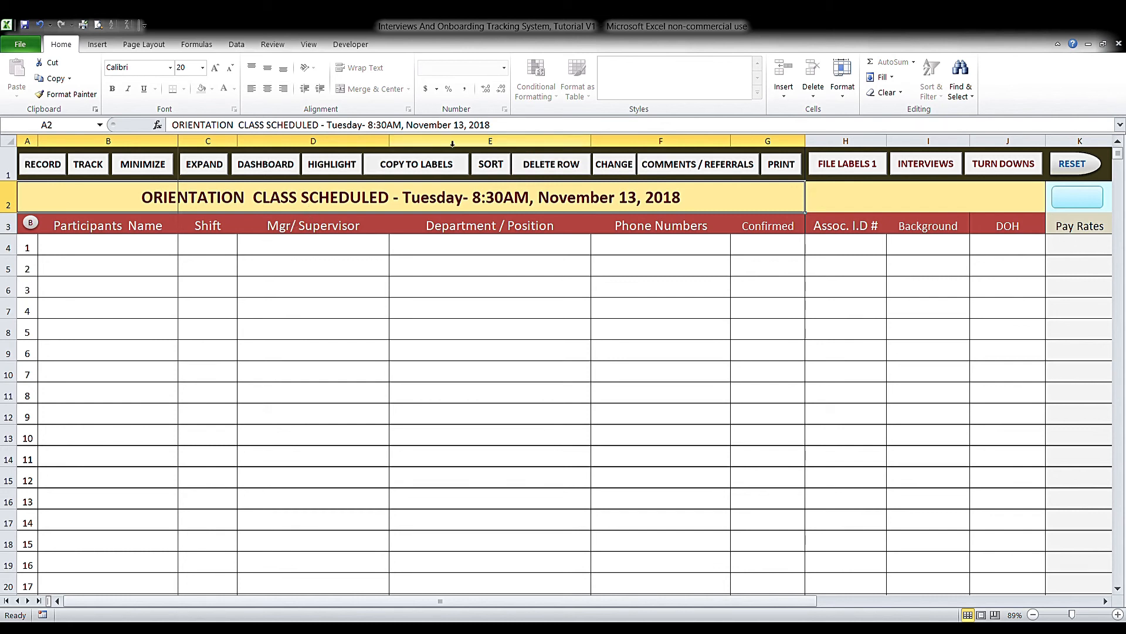
{"action": "left_click", "coordinate": [518, 128]}
{"action": "left_click_drag", "start_coordinate": [518, 128], "coordinate": [339, 131]}
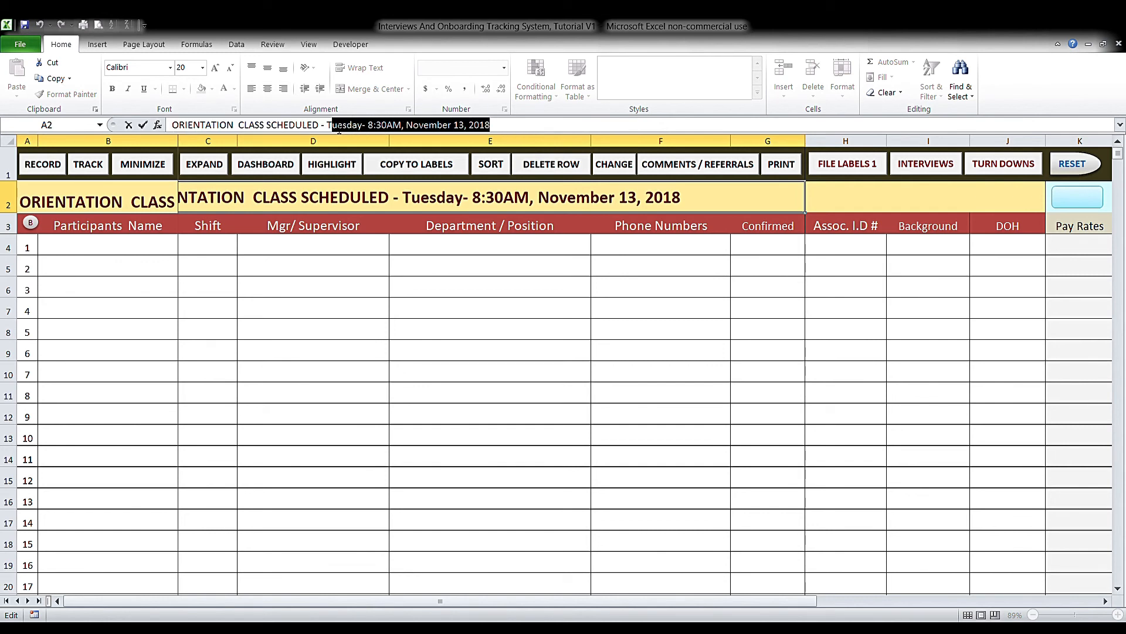
{"action": "left_click_drag", "start_coordinate": [335, 131], "coordinate": [326, 128]}
{"action": "left_click", "coordinate": [157, 248]}
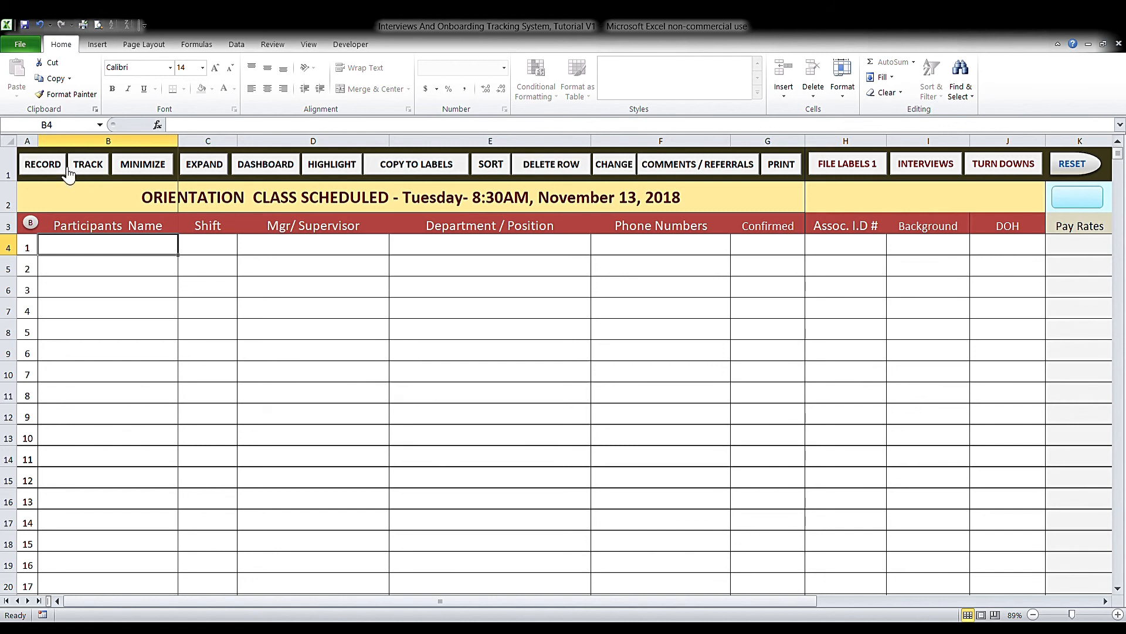
{"action": "left_click", "coordinate": [87, 167]}
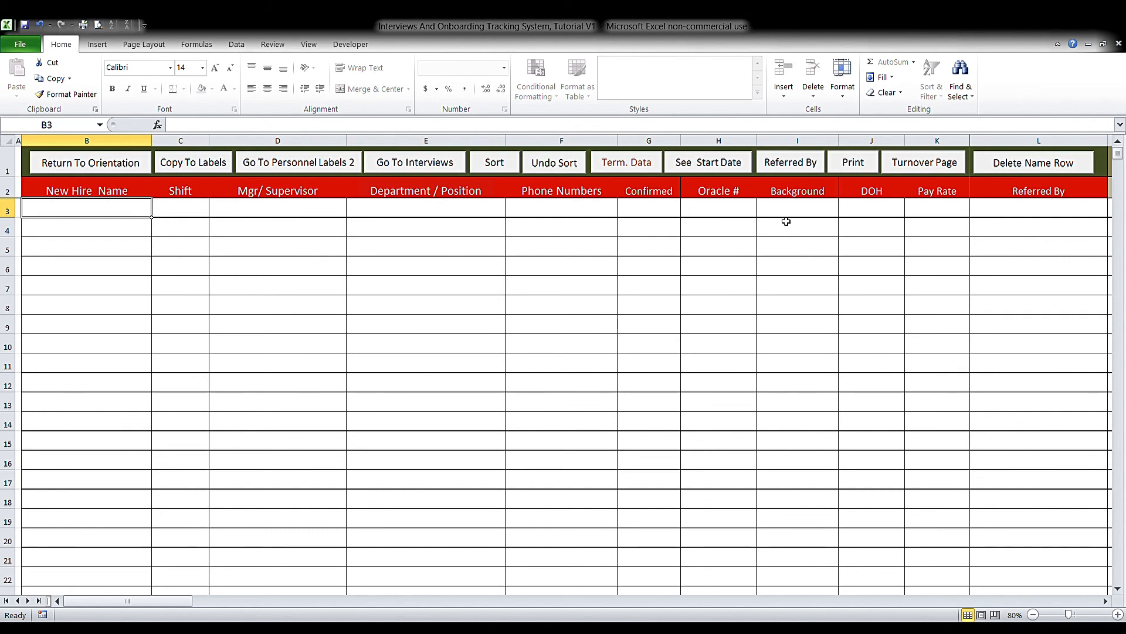
{"action": "left_click", "coordinate": [107, 166]}
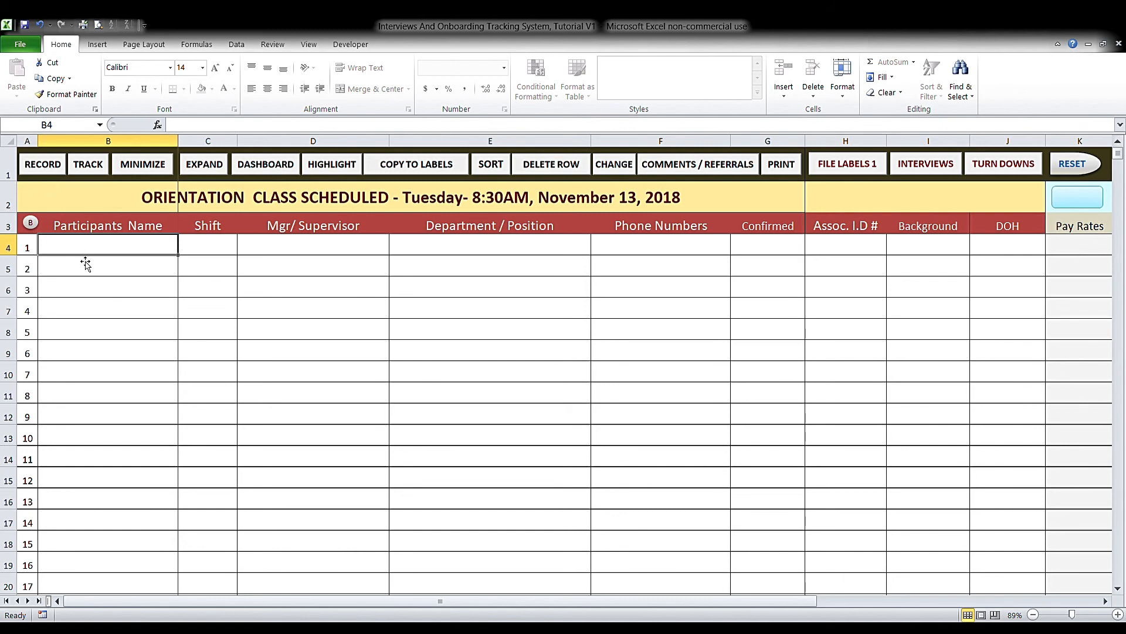
- Collapse and re-expand the columns after Confirmed, then bring up the tracking dashboard
{"action": "left_click", "coordinate": [152, 172]}
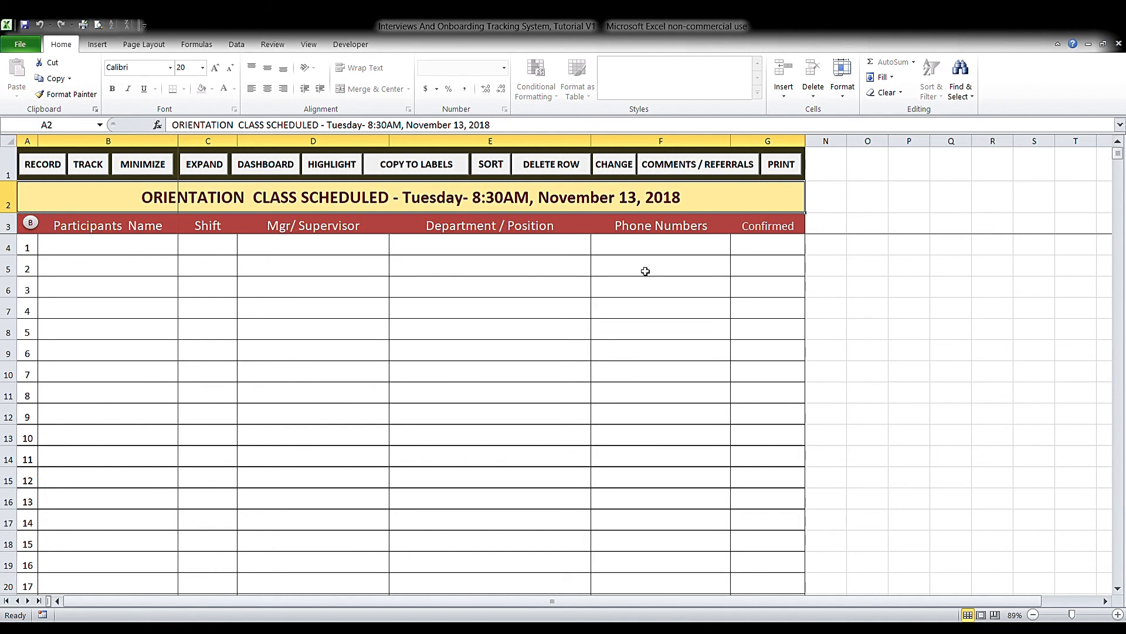
{"action": "left_click", "coordinate": [213, 174]}
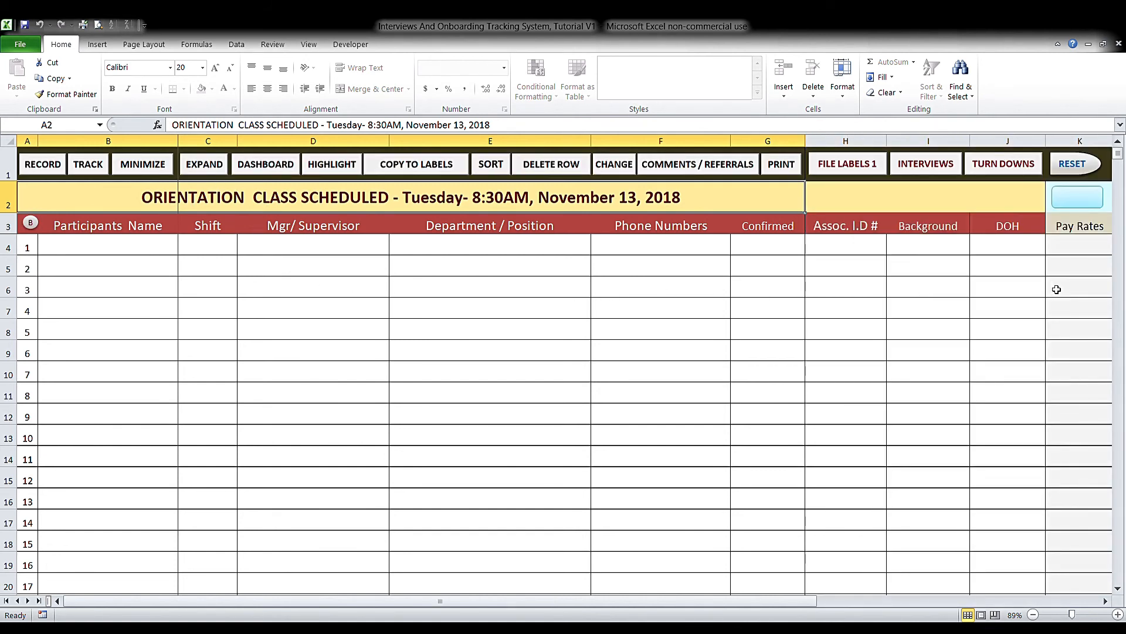
{"action": "left_click", "coordinate": [264, 171]}
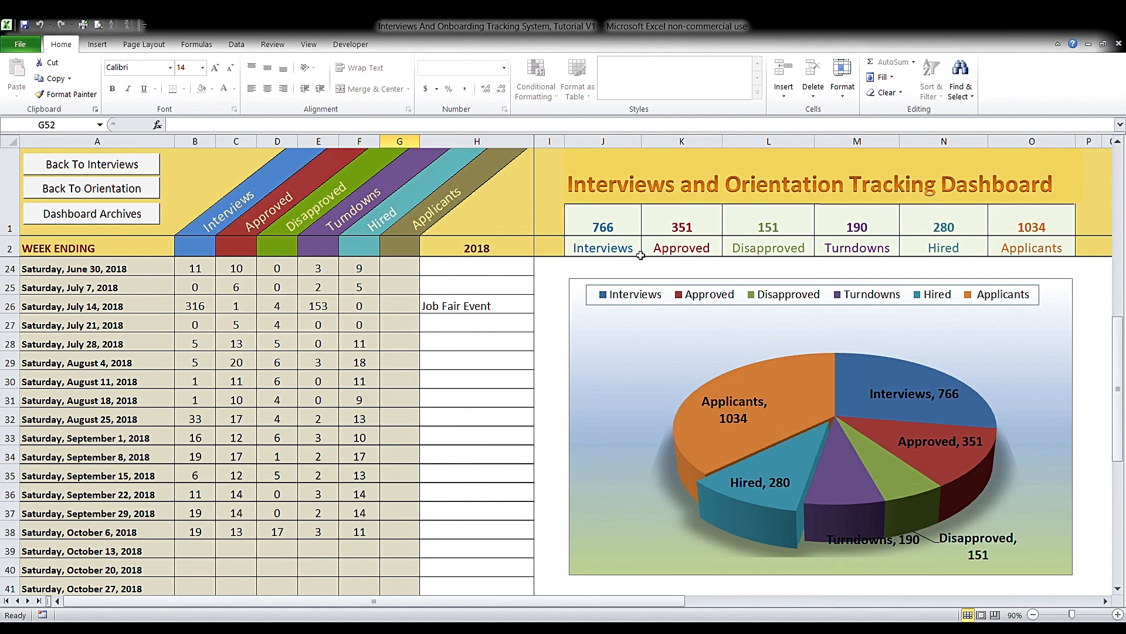
- Go back to the orientation sheet and select cell B5 in the participants list
{"action": "left_click", "coordinate": [126, 194]}
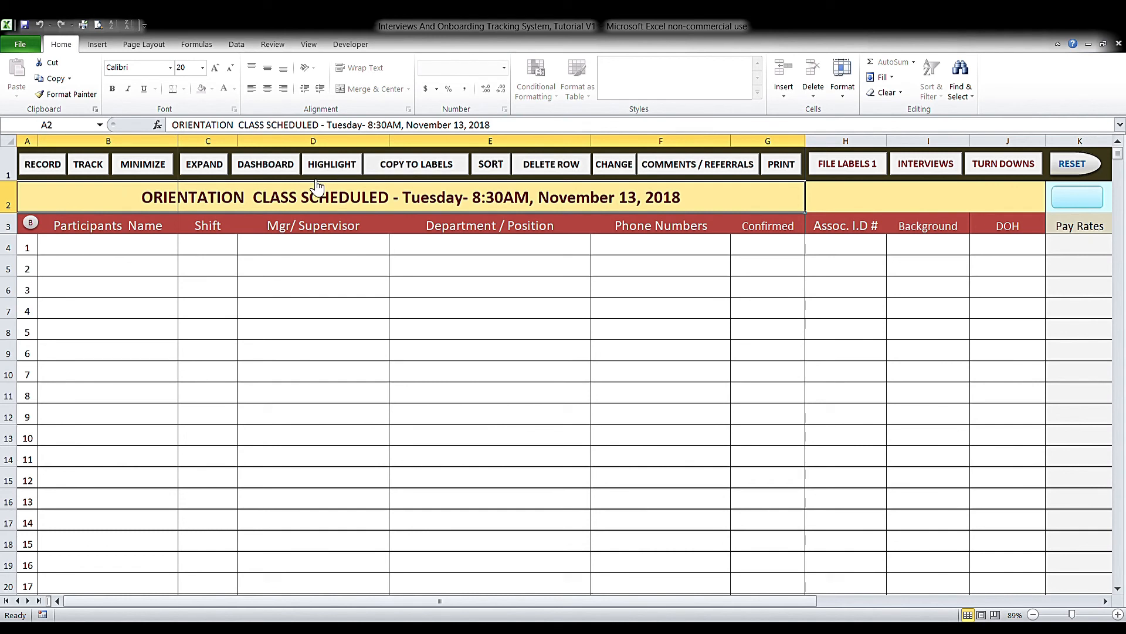
{"action": "left_click", "coordinate": [138, 270]}
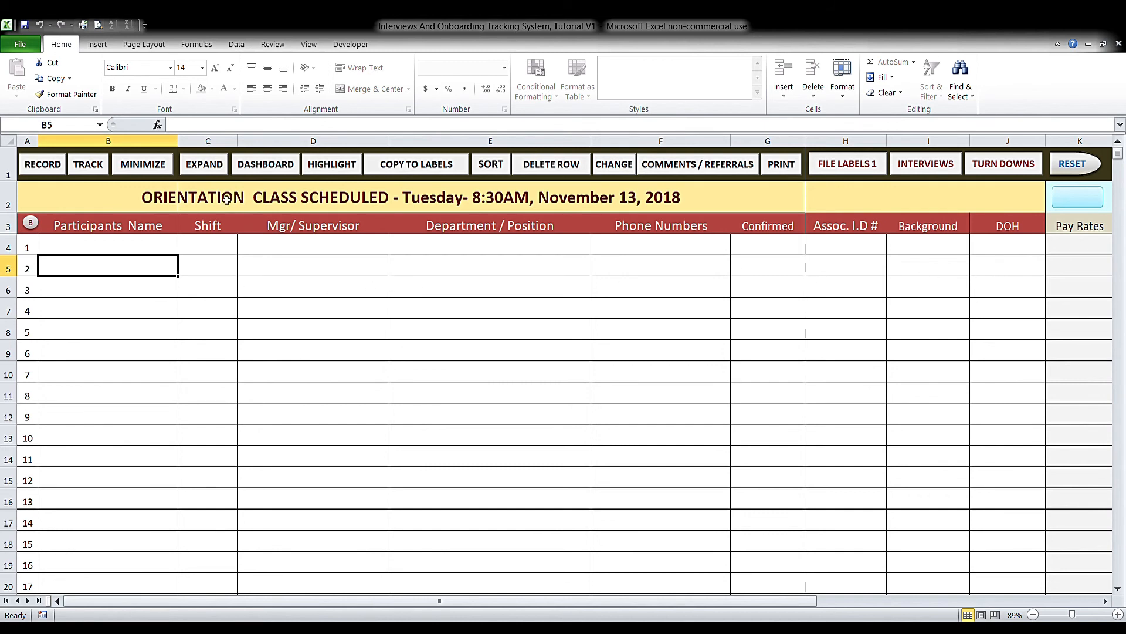
{"action": "left_click", "coordinate": [350, 168]}
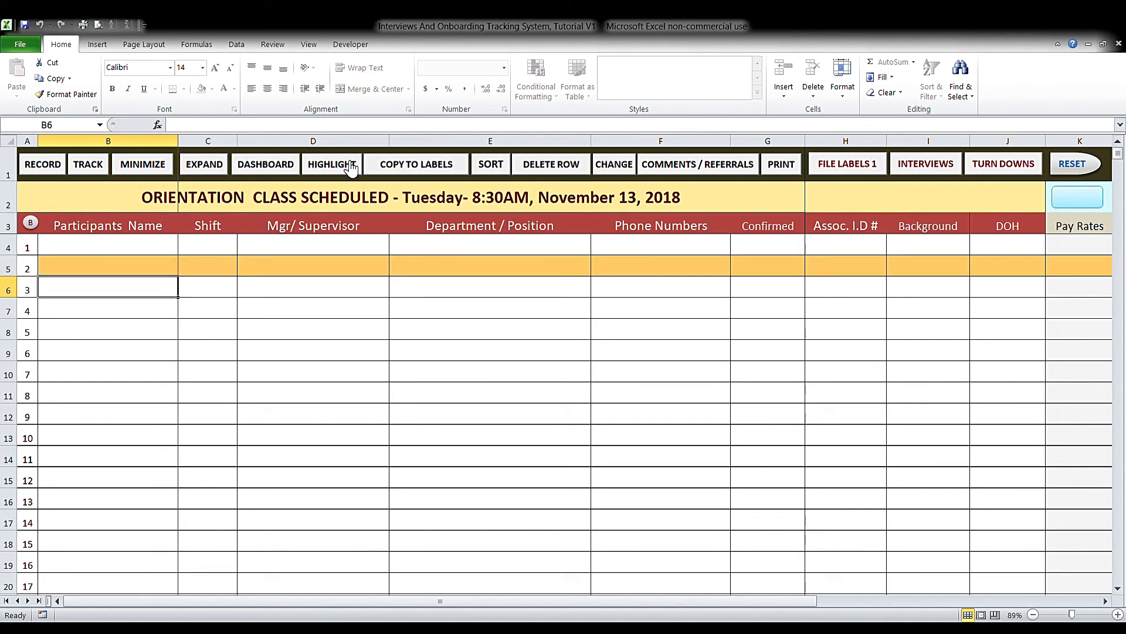
{"action": "left_click", "coordinate": [148, 272]}
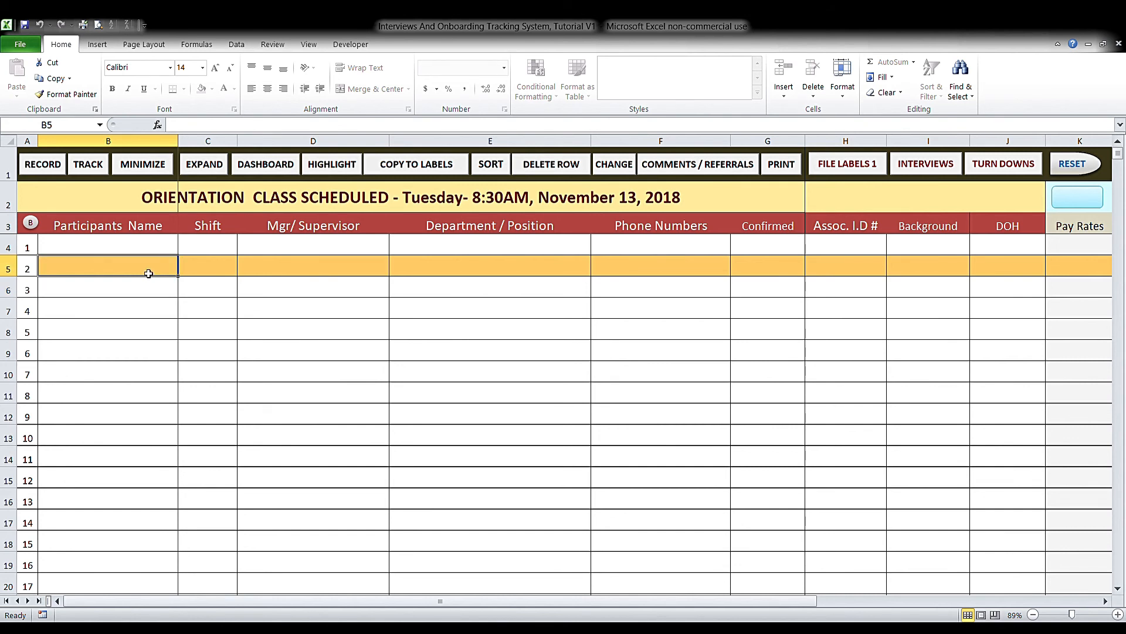
{"action": "left_click", "coordinate": [1078, 198]}
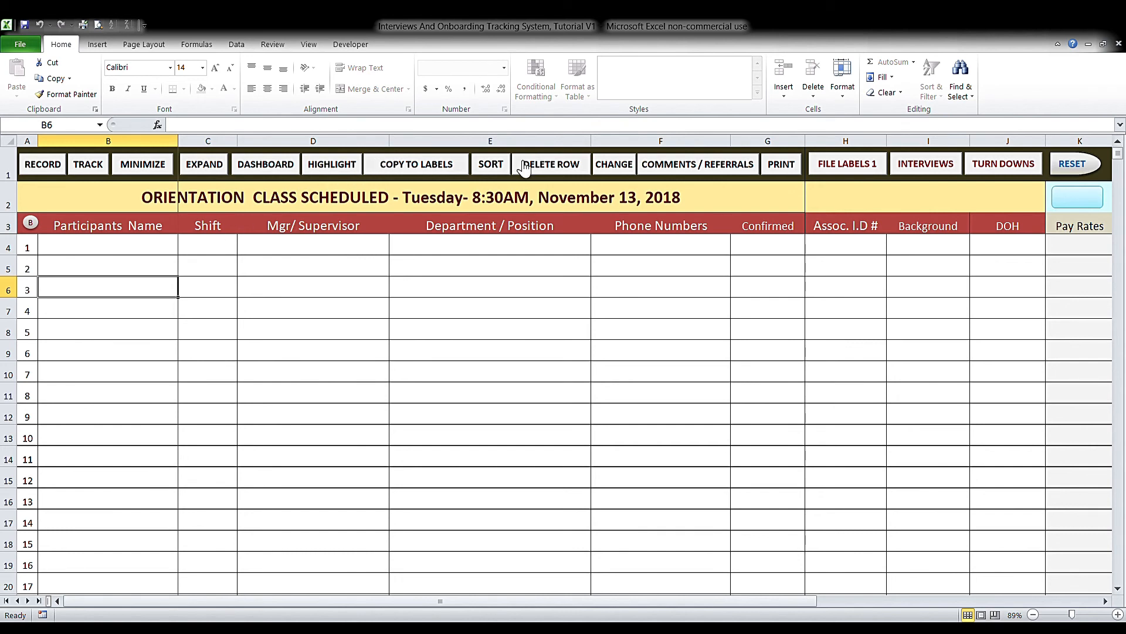
{"action": "left_click", "coordinate": [852, 172]}
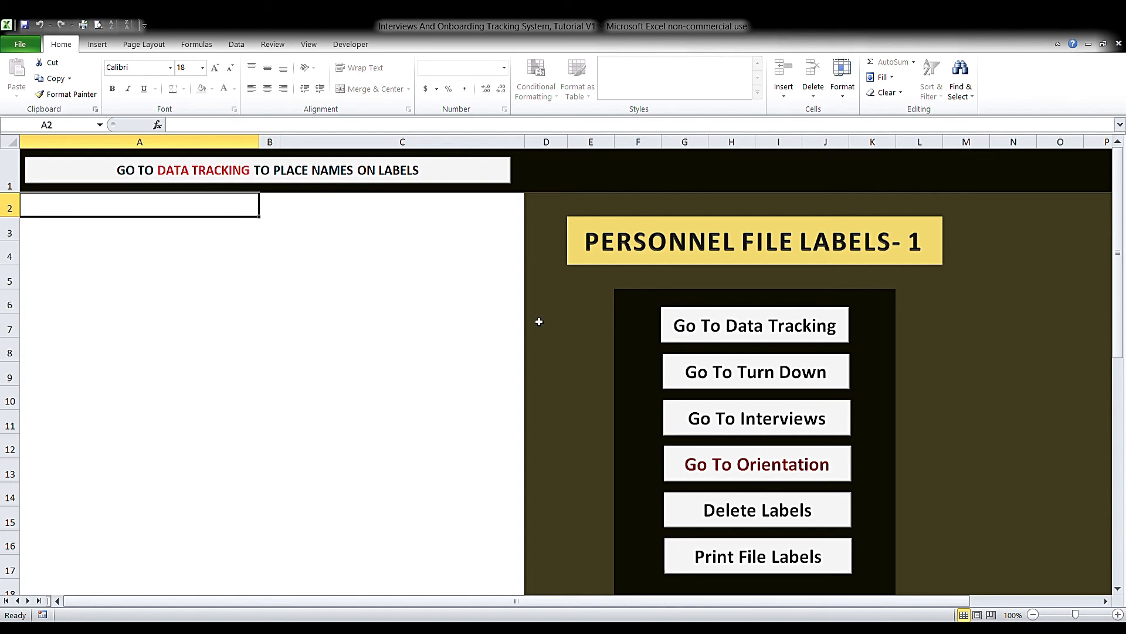
{"action": "left_click", "coordinate": [794, 465]}
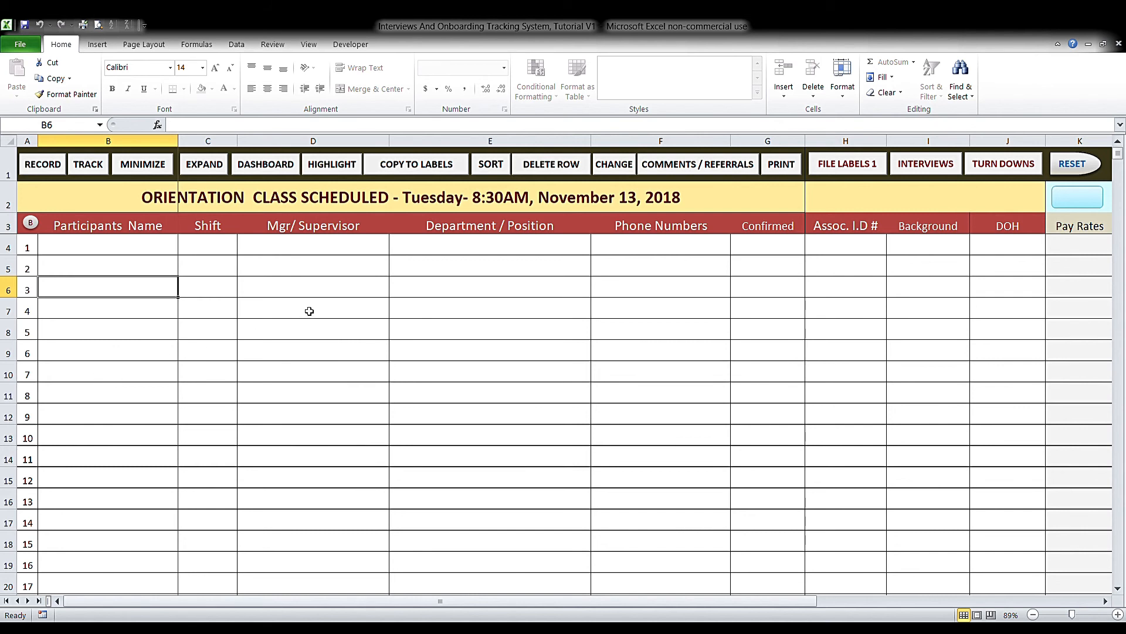
{"action": "left_click", "coordinate": [117, 377]}
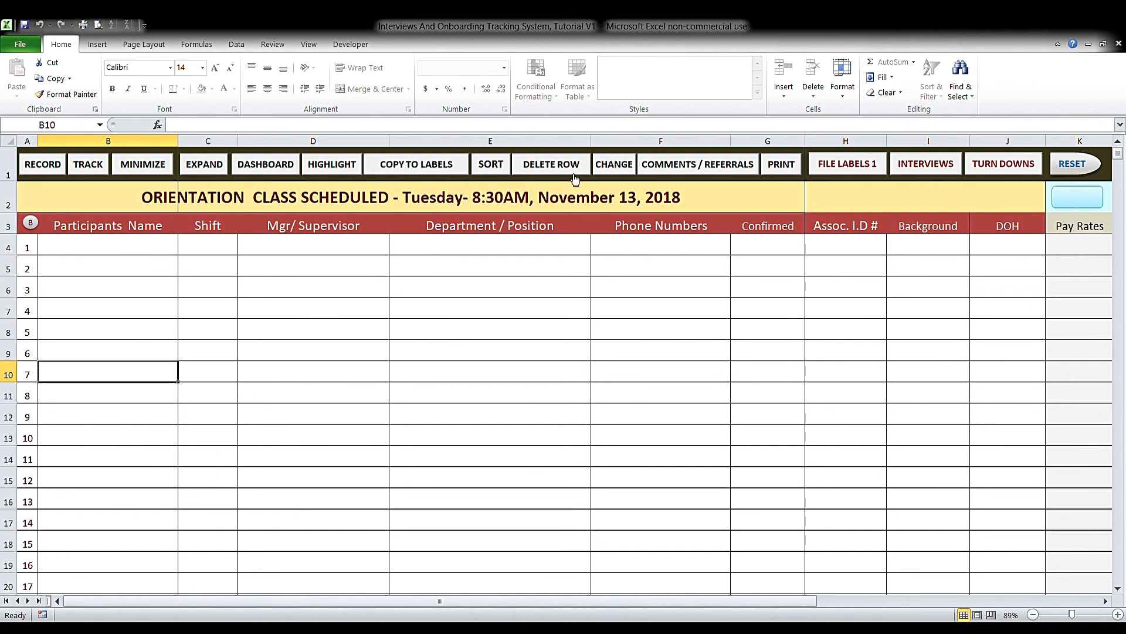
{"action": "left_click", "coordinate": [612, 167]}
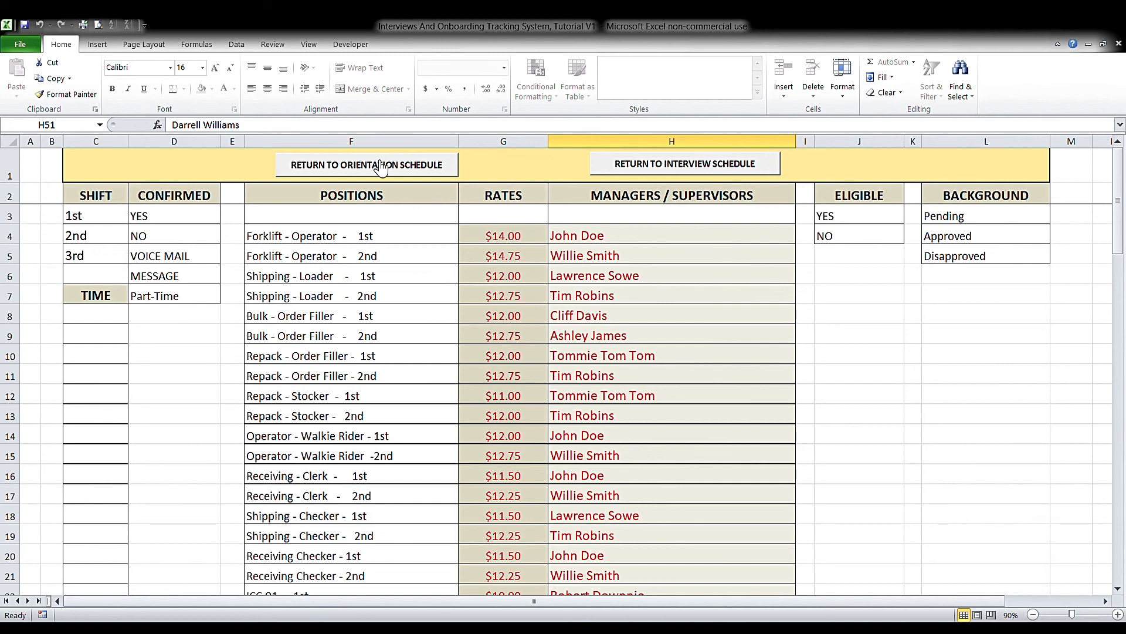
{"action": "left_click", "coordinate": [380, 166]}
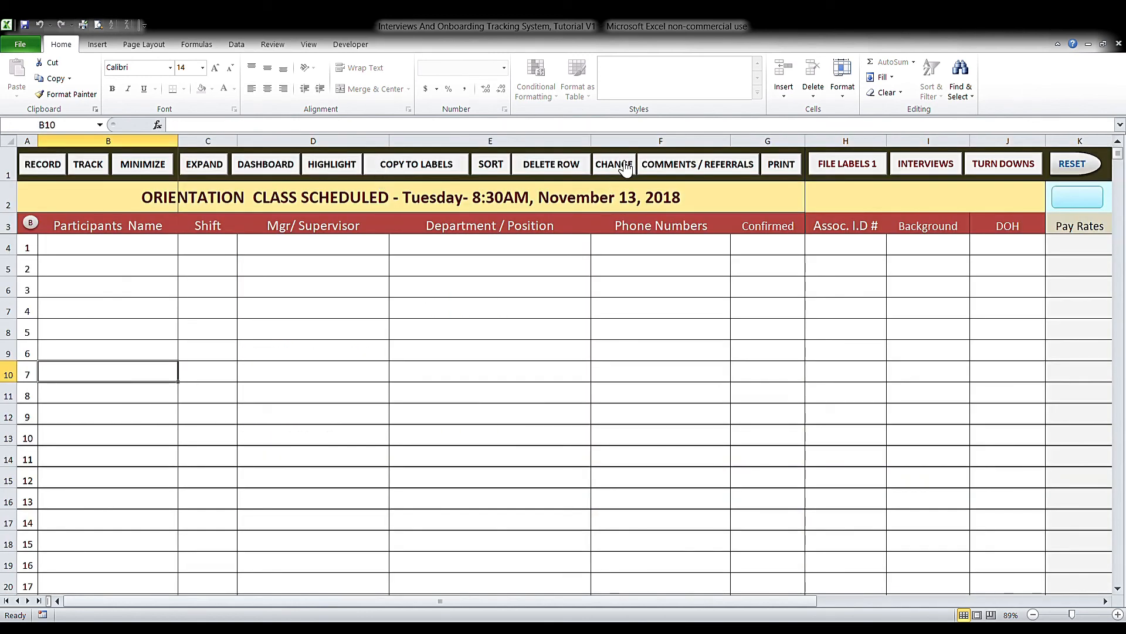
- View the Comments / Referrals columns, return, then collapse the sheet hiding columns H–M
{"action": "left_click", "coordinate": [672, 170]}
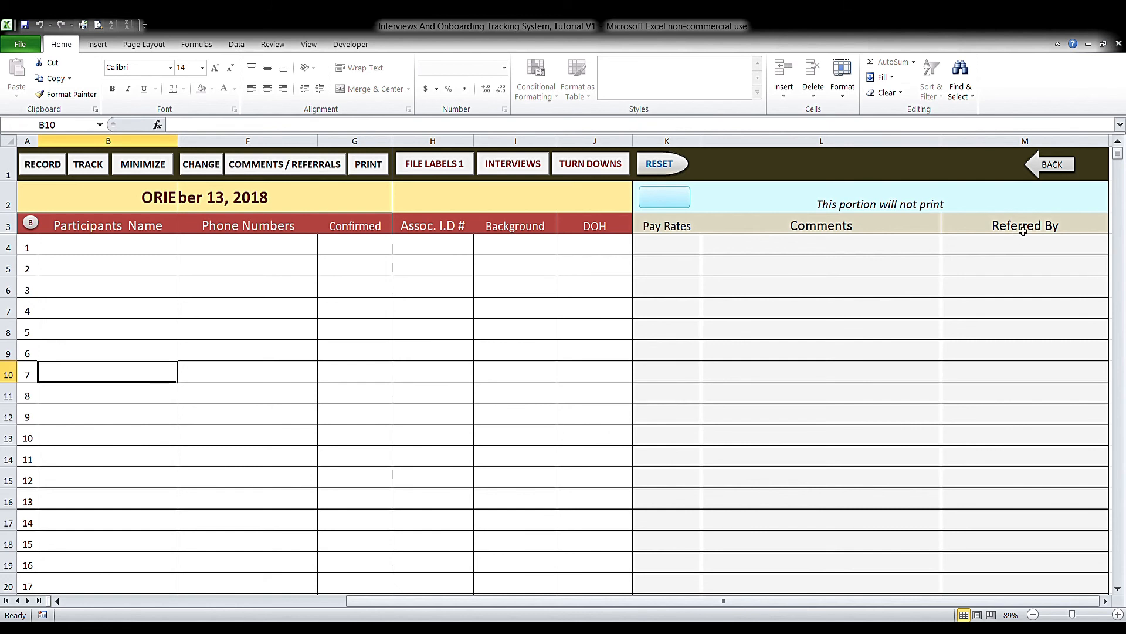
{"action": "left_click", "coordinate": [1057, 174]}
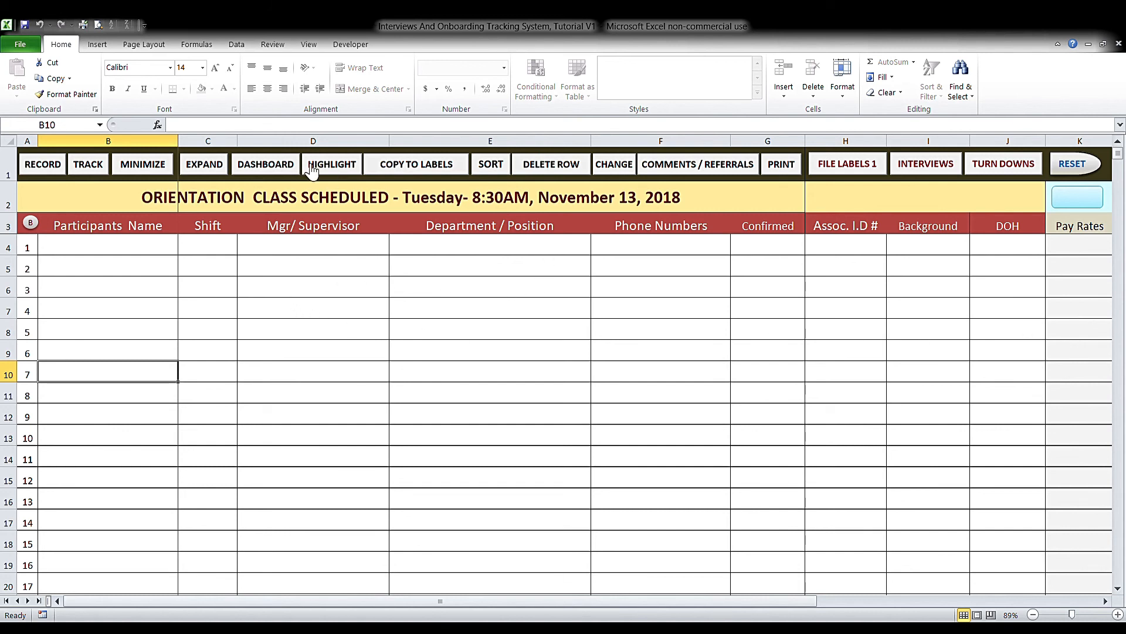
{"action": "left_click", "coordinate": [147, 169]}
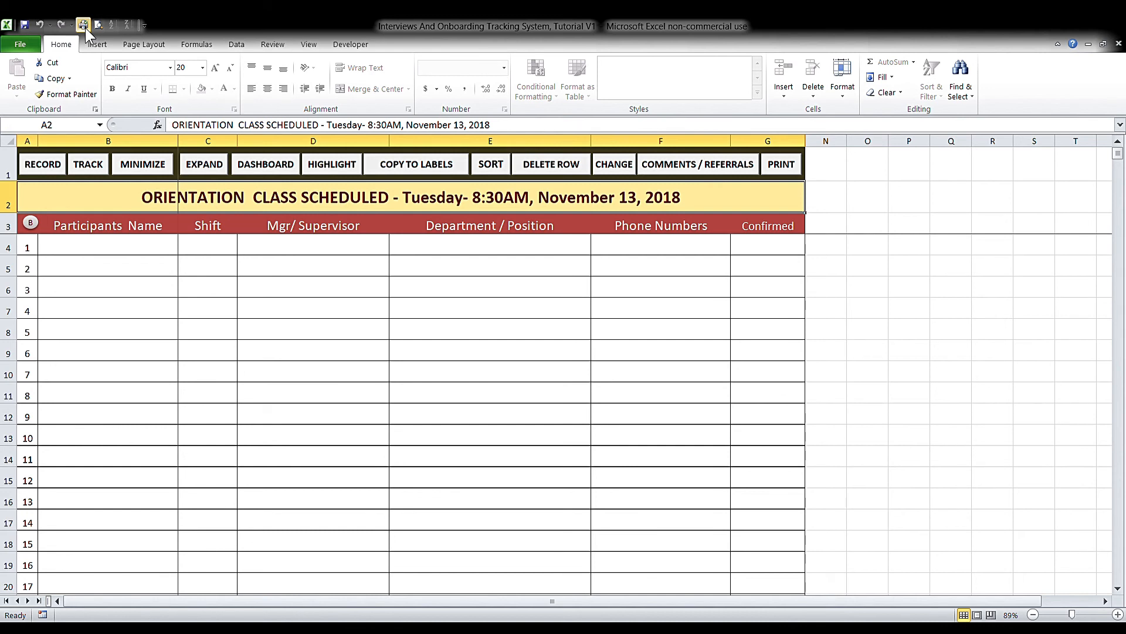
- Unhide orientation columns H–K and switch to the empty Turn Down Candidates sheet
{"action": "left_click", "coordinate": [197, 167]}
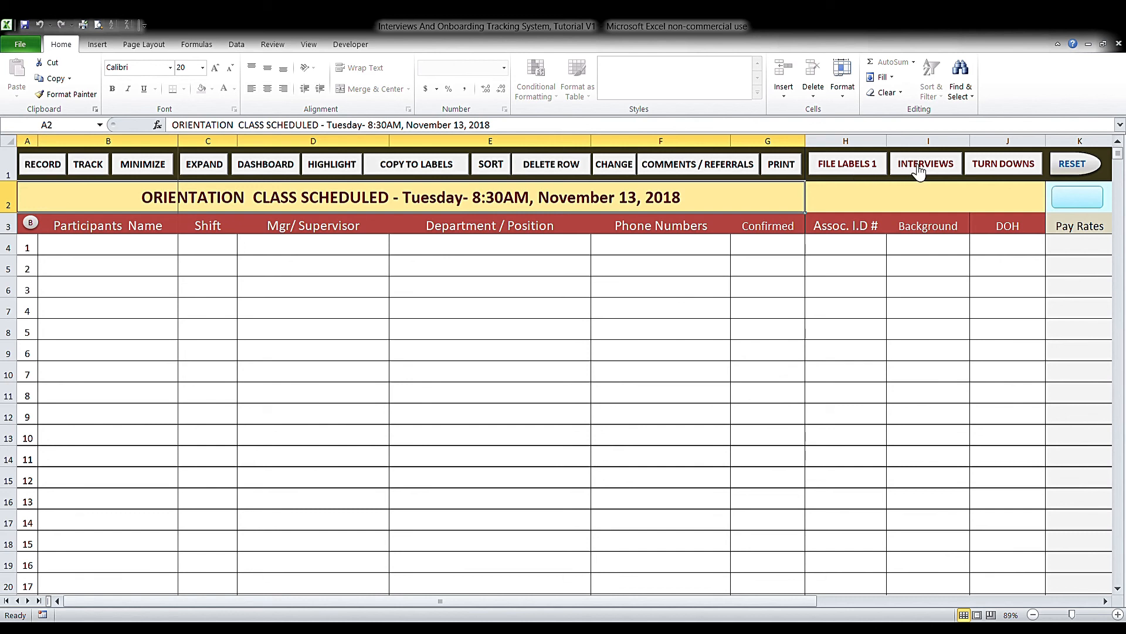
{"action": "left_click", "coordinate": [1000, 170]}
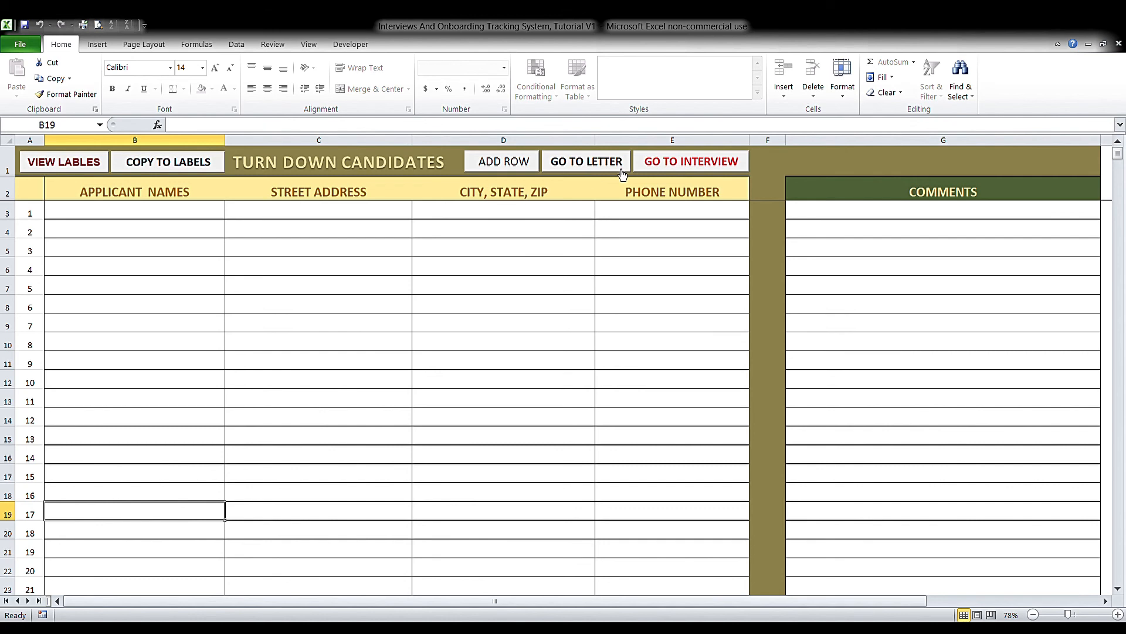
- Pass through the interview schedule to the November 13, 2018 orientation class sheet
{"action": "left_click", "coordinate": [694, 166]}
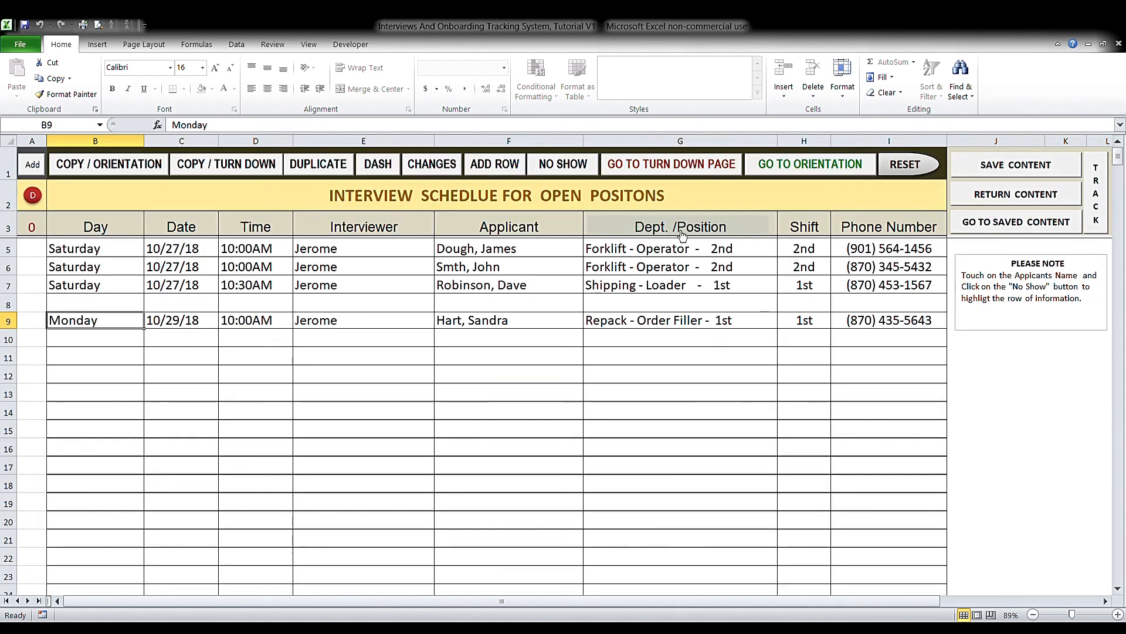
{"action": "left_click", "coordinate": [757, 170]}
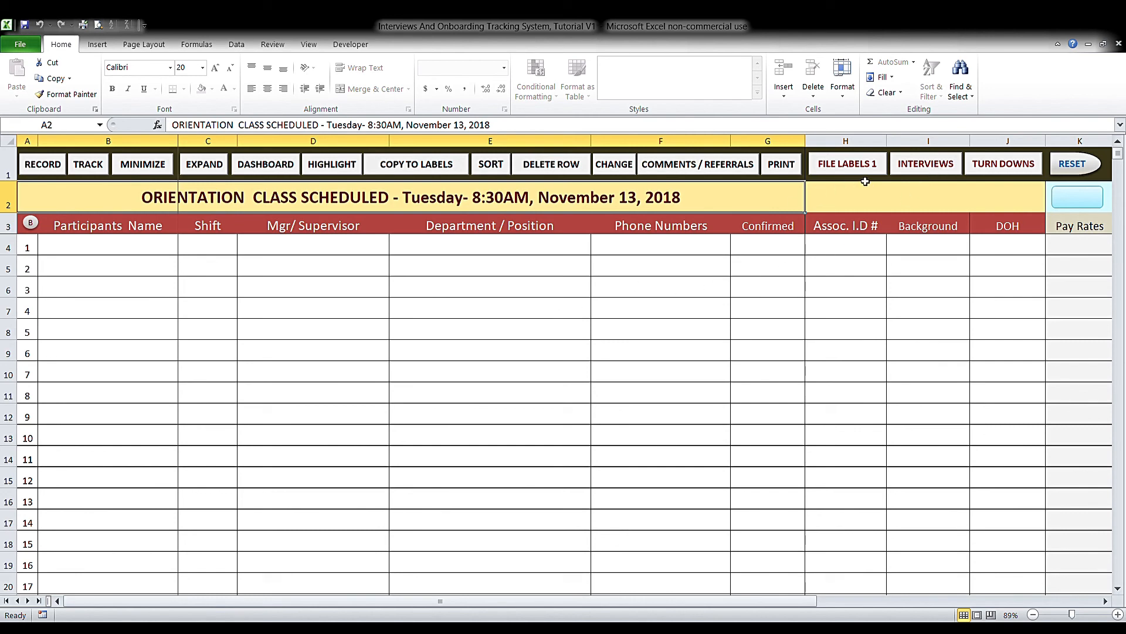
- Go from the orientation sheet back to the interview schedule for open positions
{"action": "left_click", "coordinate": [902, 167]}
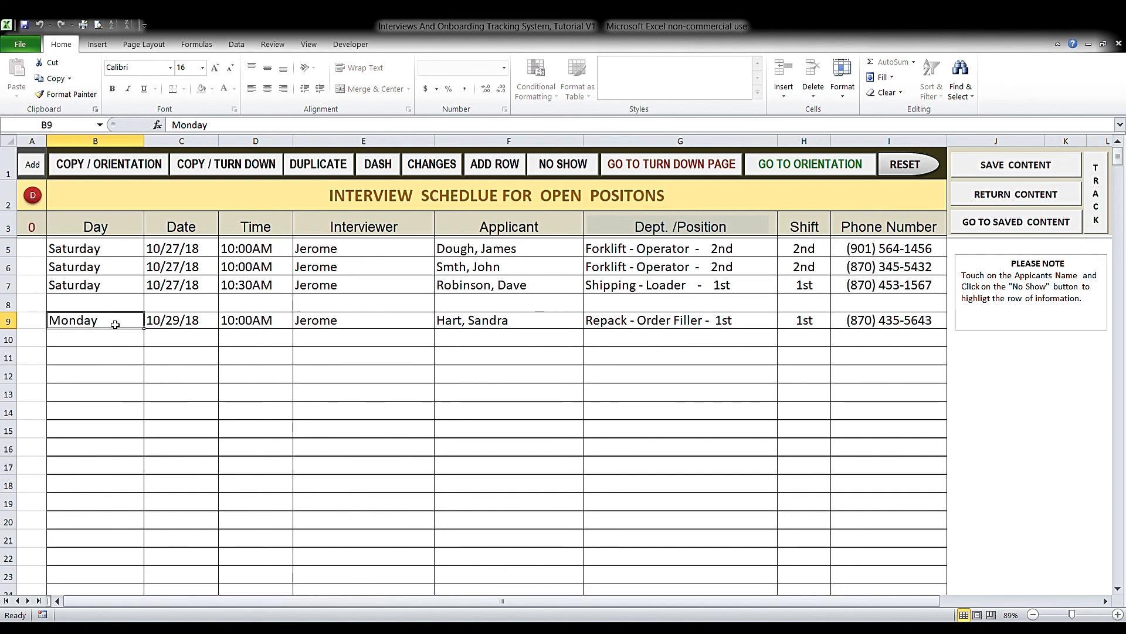
- Duplicate row 9's Monday 10/29/18 date down through row 16
{"action": "left_click", "coordinate": [314, 166]}
{"action": "left_click", "coordinate": [314, 166]}
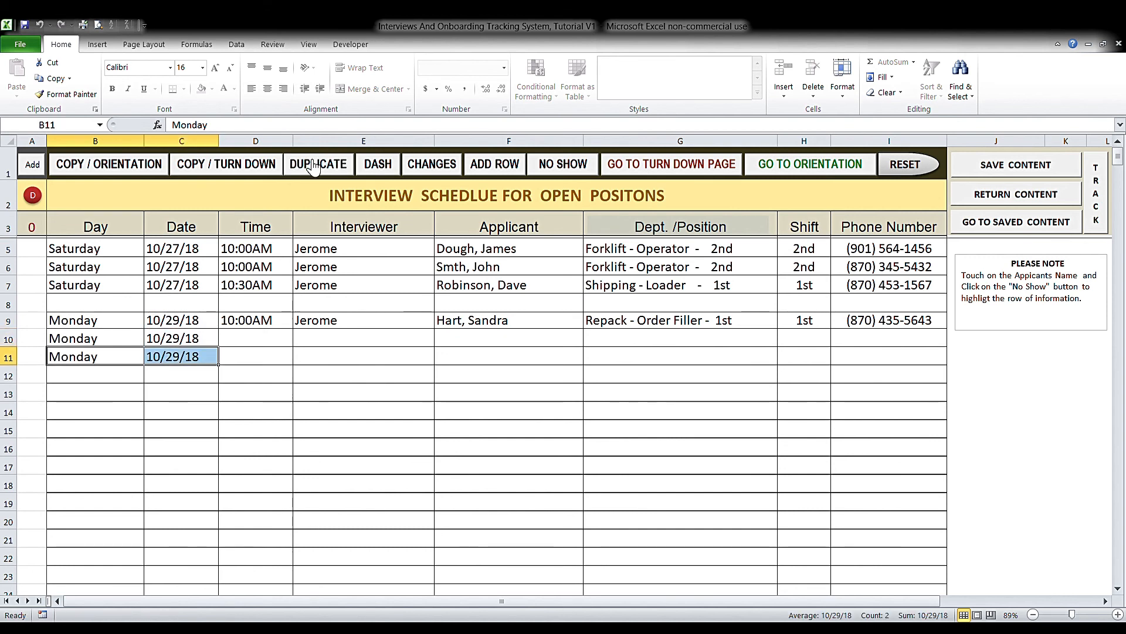
{"action": "left_click", "coordinate": [314, 166]}
{"action": "left_click", "coordinate": [314, 166]}
{"action": "left_click", "coordinate": [314, 166]}
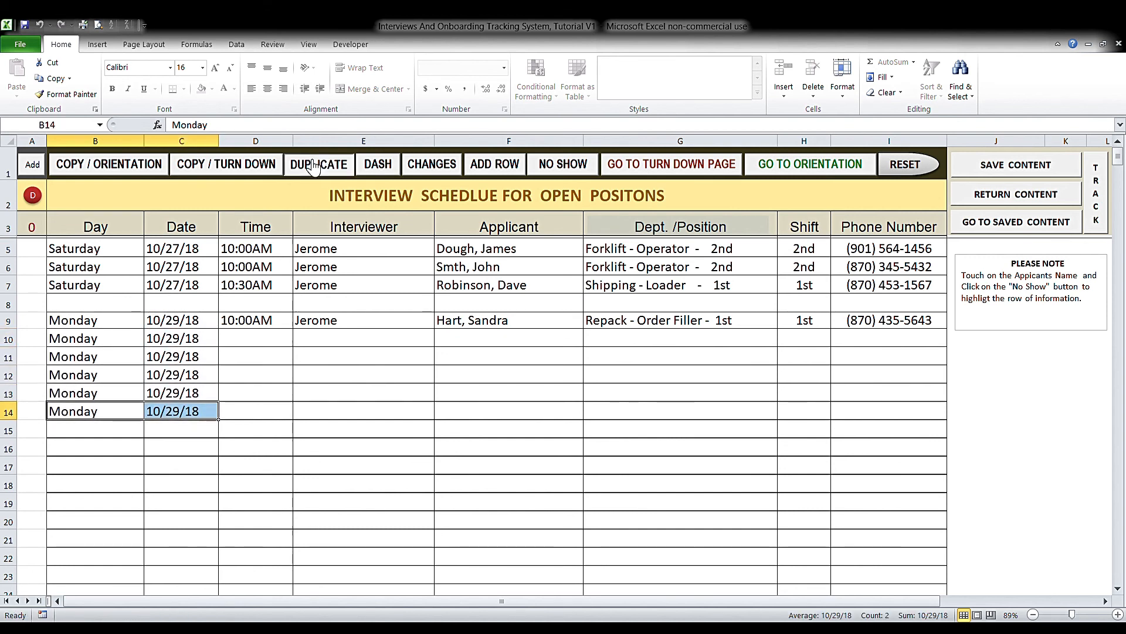
{"action": "left_click", "coordinate": [314, 166]}
{"action": "left_click", "coordinate": [313, 166]}
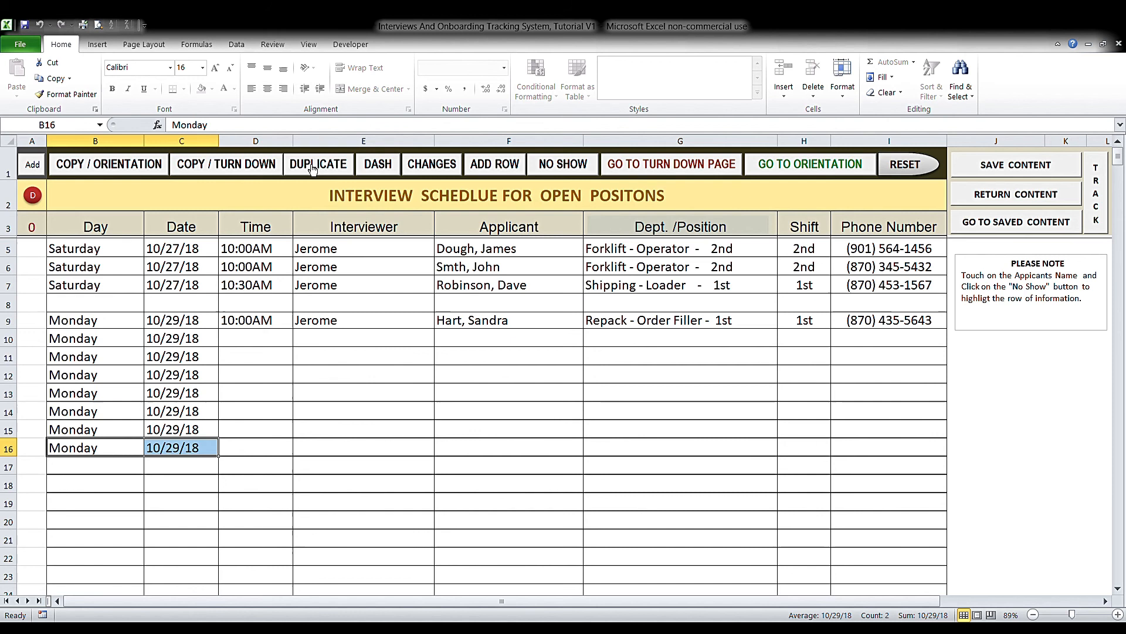
- Duplicate row 9's 10:00AM time and interviewer (D9:E9) down the following rows
{"action": "left_click", "coordinate": [263, 327]}
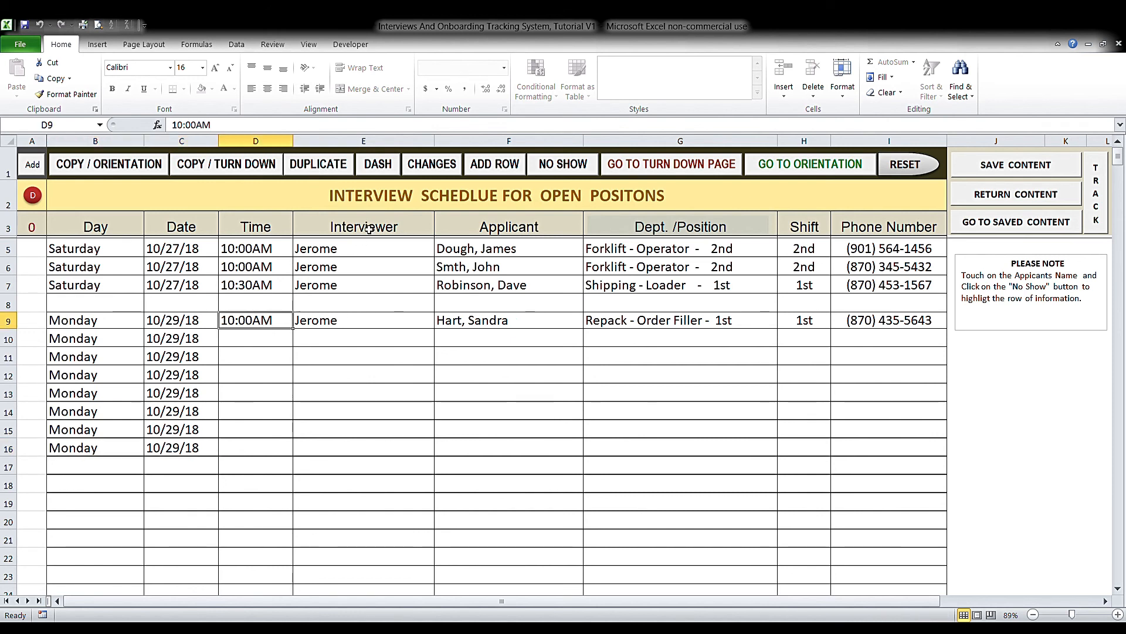
{"action": "left_click", "coordinate": [346, 171]}
{"action": "left_click", "coordinate": [345, 171]}
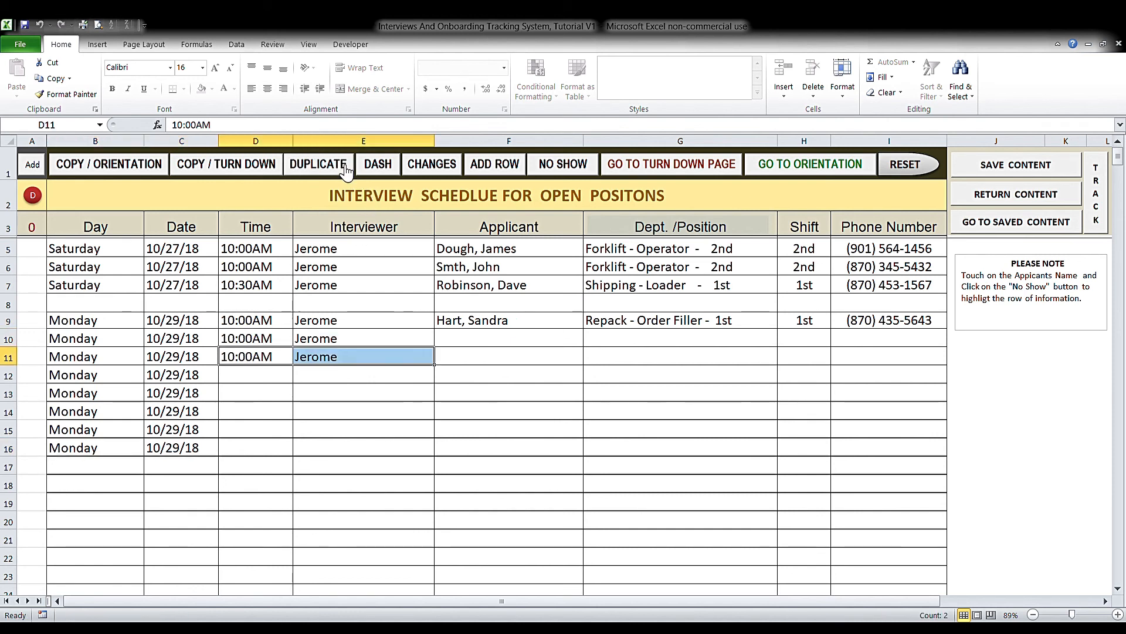
{"action": "left_click", "coordinate": [345, 170]}
{"action": "left_click", "coordinate": [344, 169]}
{"action": "left_click", "coordinate": [345, 170]}
{"action": "left_click", "coordinate": [345, 172]}
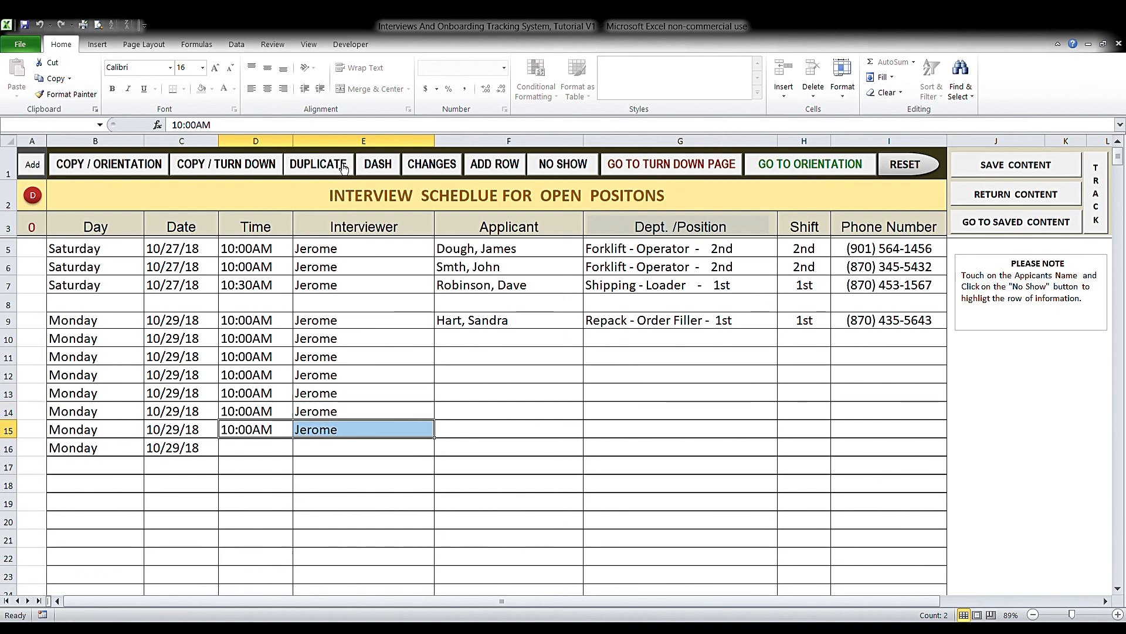
{"action": "left_click", "coordinate": [346, 172]}
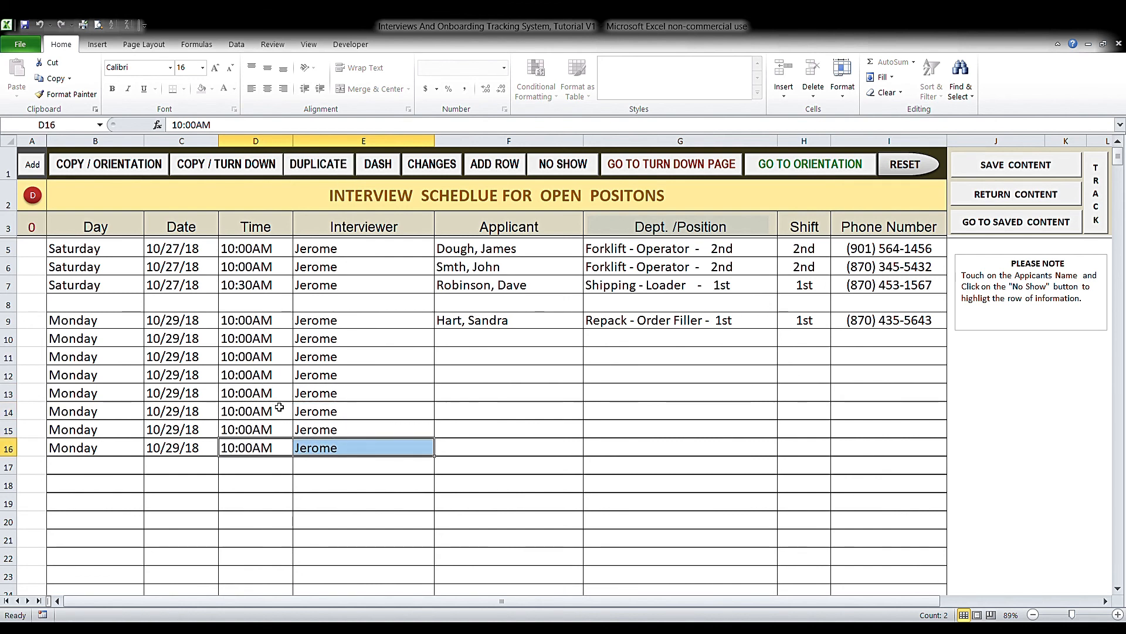
{"action": "left_click", "coordinate": [656, 327]}
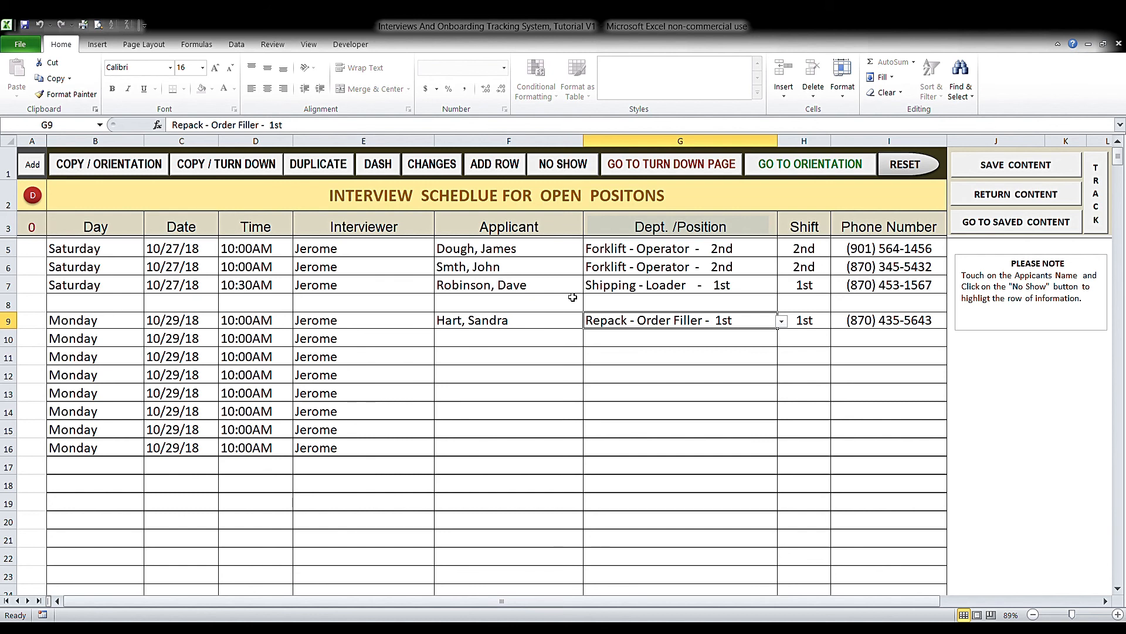
{"action": "left_click", "coordinate": [726, 287]}
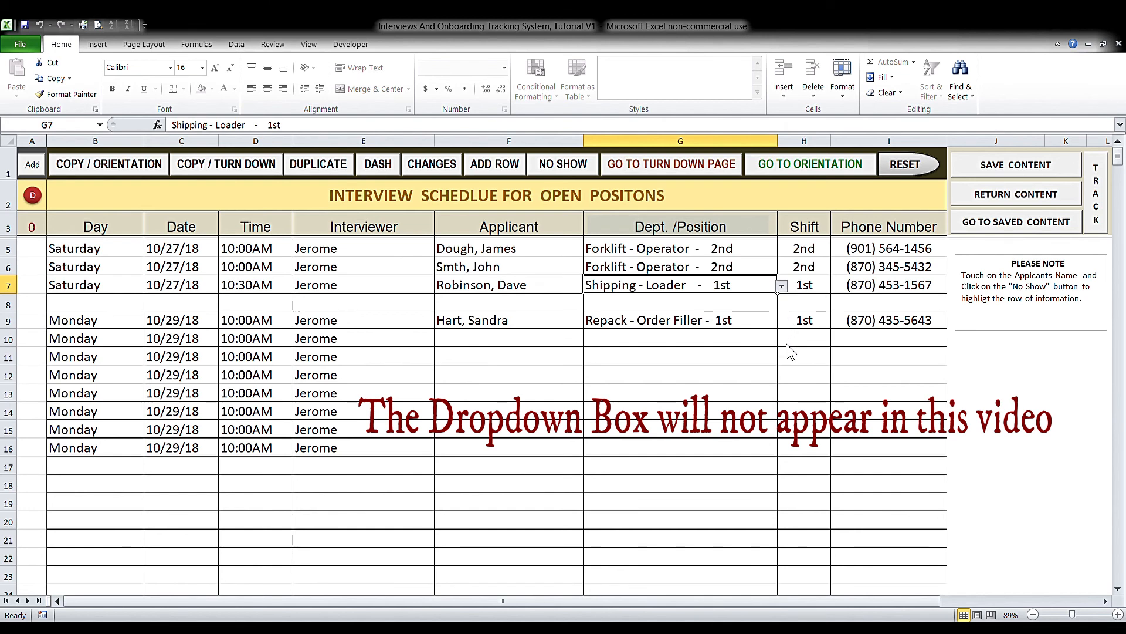
- Set G7 to No Show and flag the row 7 applicant with the NO SHOW button
{"action": "left_click", "coordinate": [751, 335]}
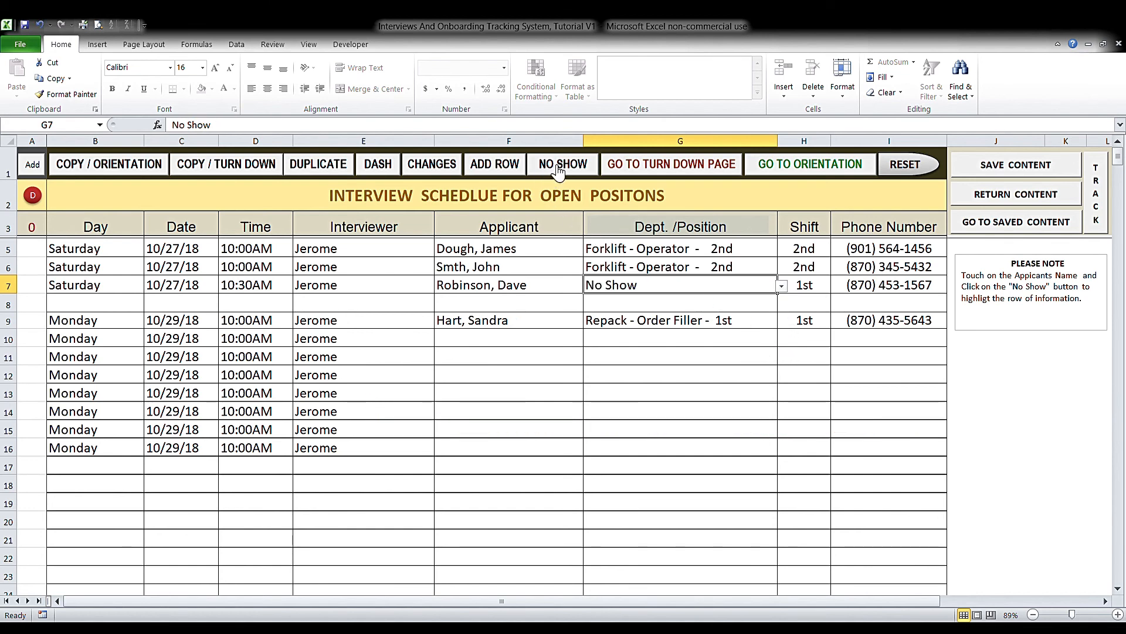
{"action": "left_click", "coordinate": [545, 292]}
{"action": "left_click", "coordinate": [550, 168]}
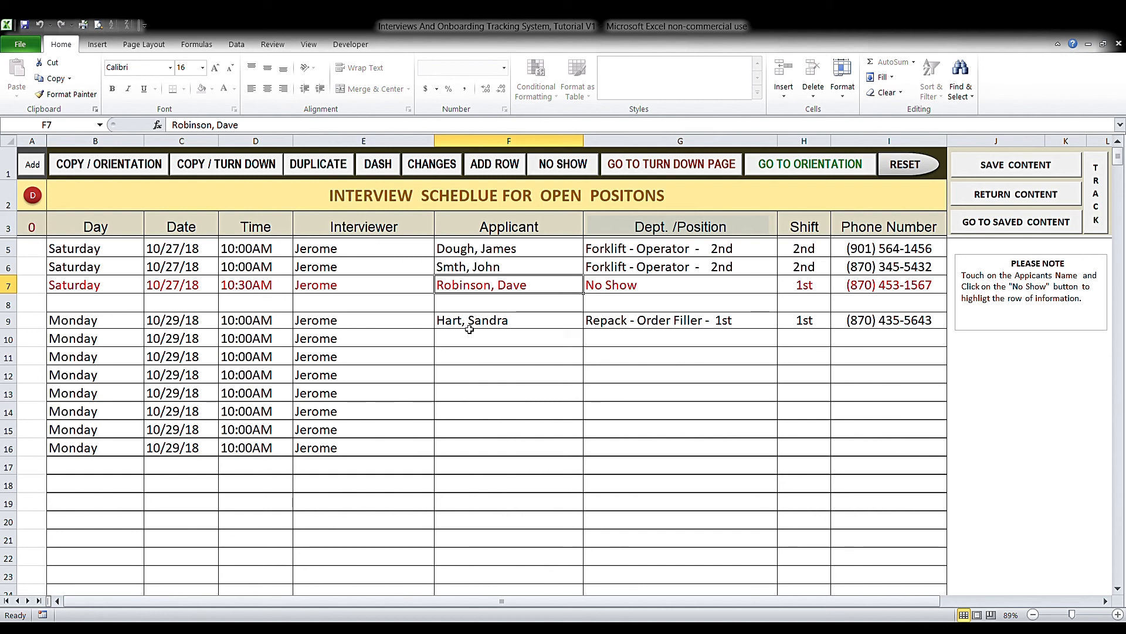
{"action": "left_click", "coordinate": [514, 254]}
{"action": "left_click", "coordinate": [521, 266]}
{"action": "left_click", "coordinate": [521, 251]}
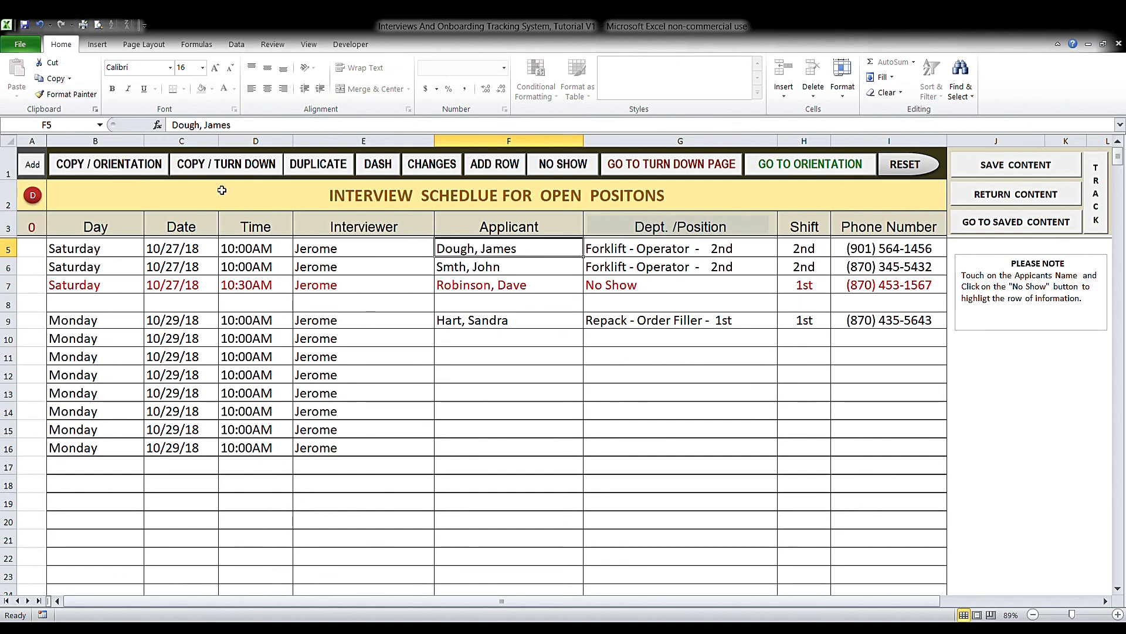
{"action": "left_click", "coordinate": [775, 169]}
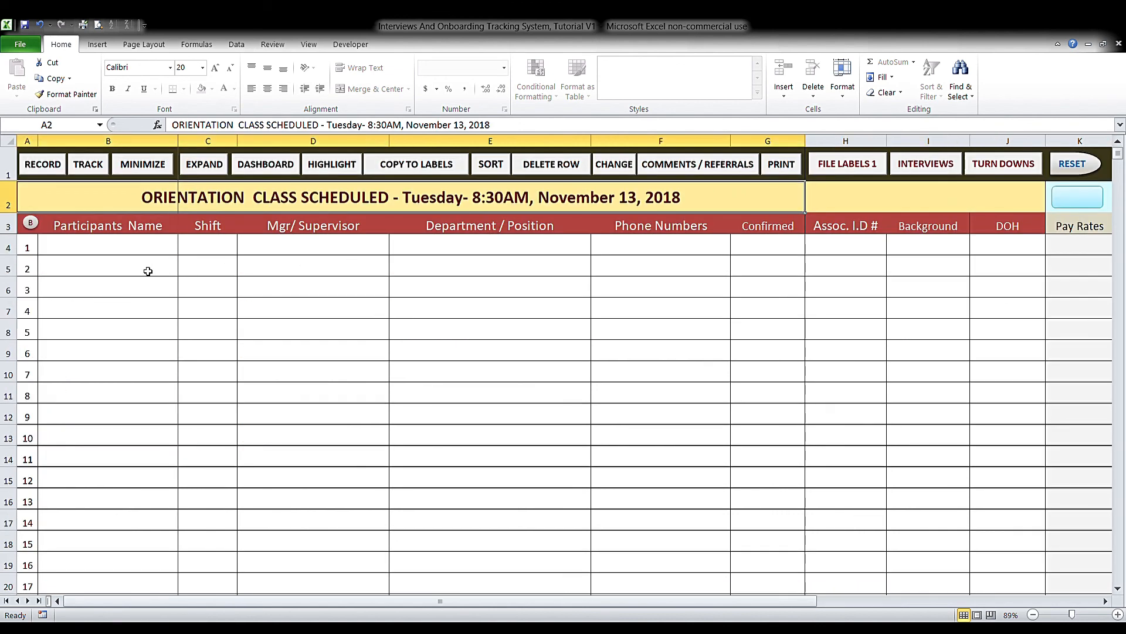
{"action": "left_click", "coordinate": [141, 251]}
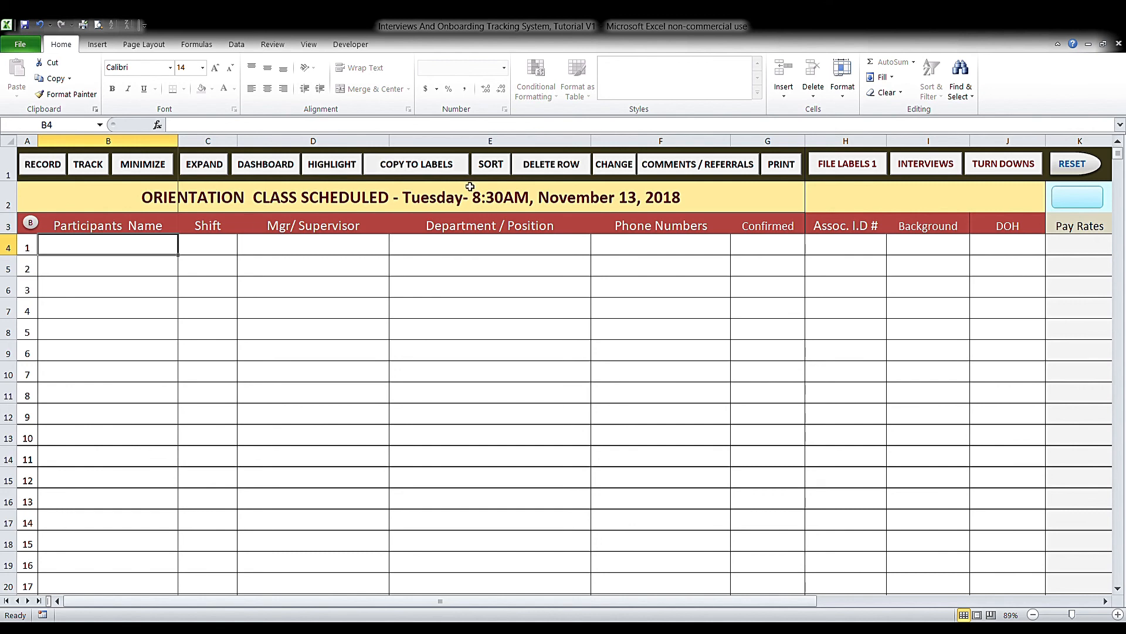
{"action": "left_click", "coordinate": [930, 169]}
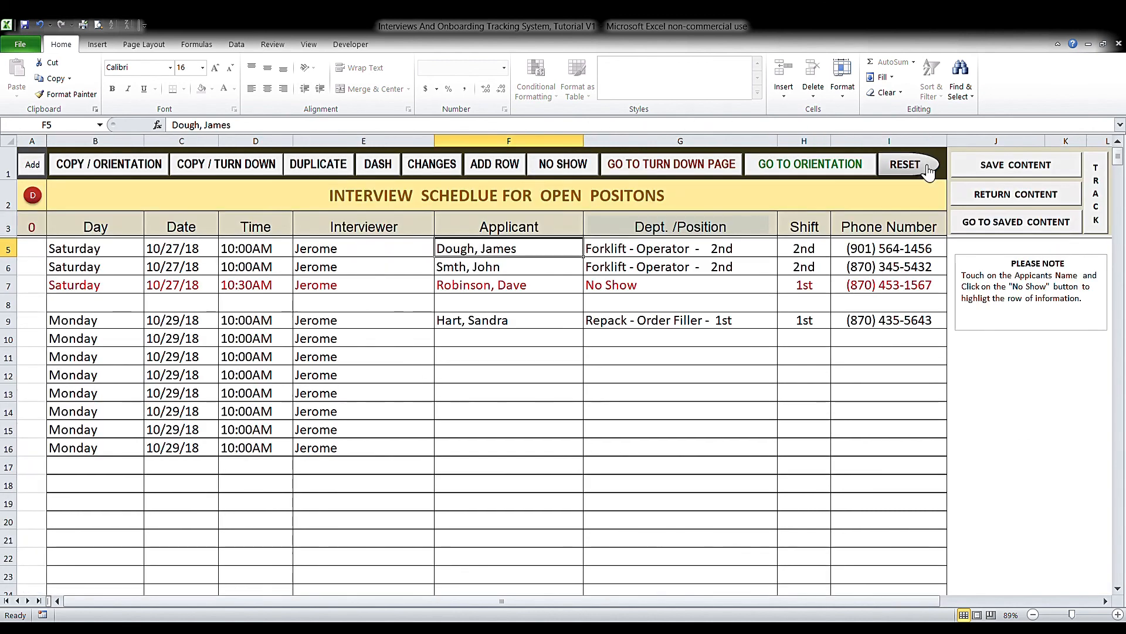
- Copy the Saturday 2nd-shift forklift applicants in F5 and F6 to orientation
{"action": "left_click", "coordinate": [123, 167]}
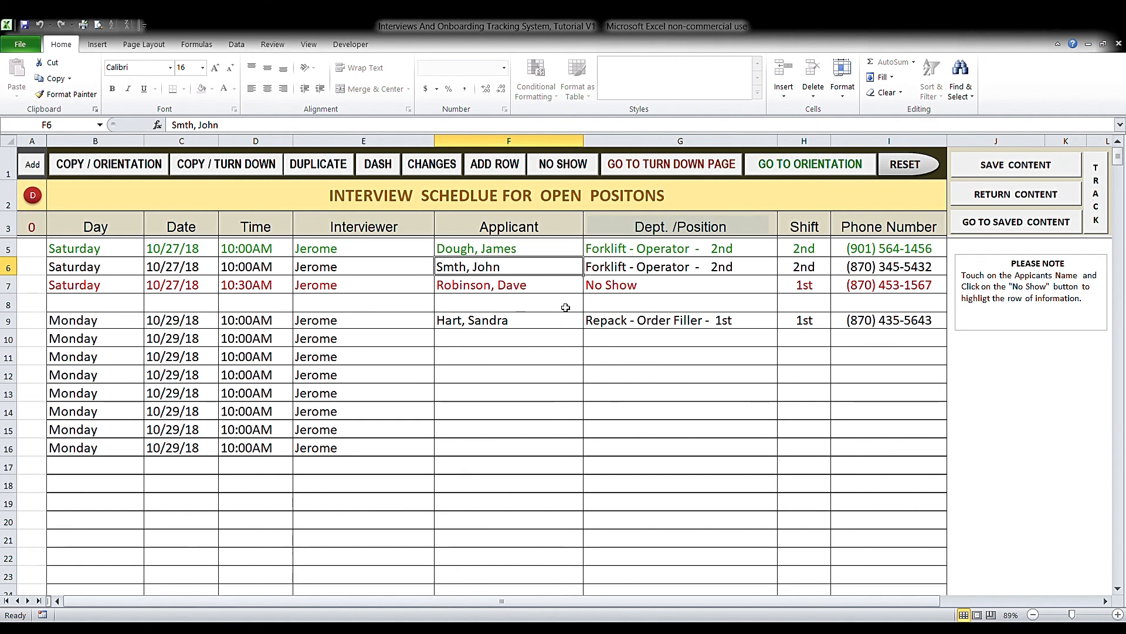
{"action": "left_click", "coordinate": [131, 162]}
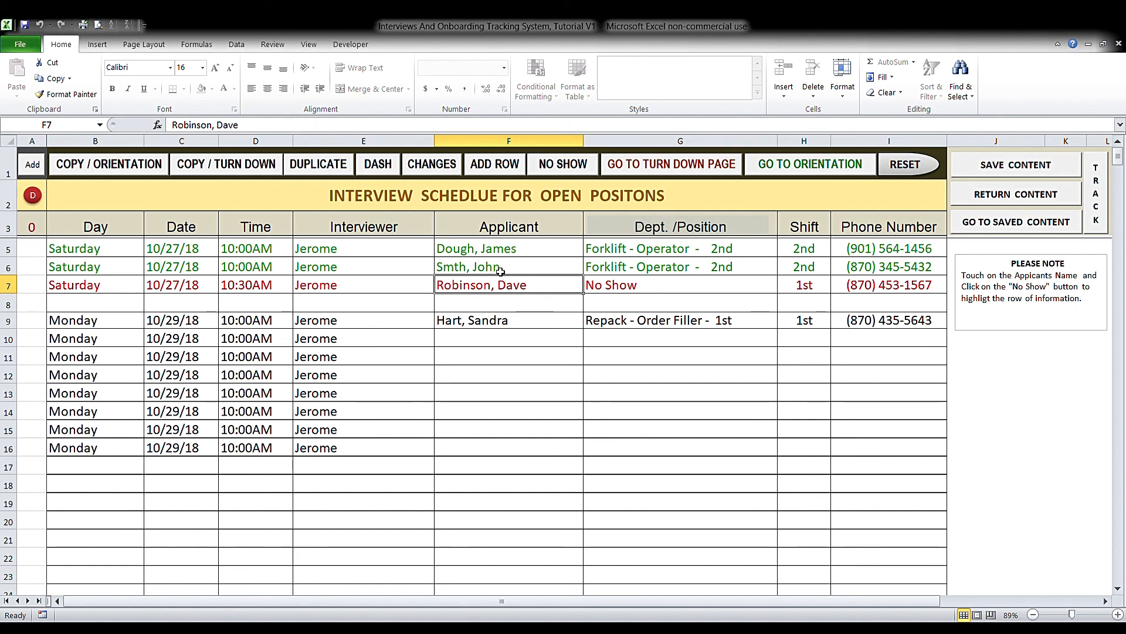
- On the orientation sheet, set the Shift in C4 and C5 to 2nd
{"action": "left_click", "coordinate": [792, 169]}
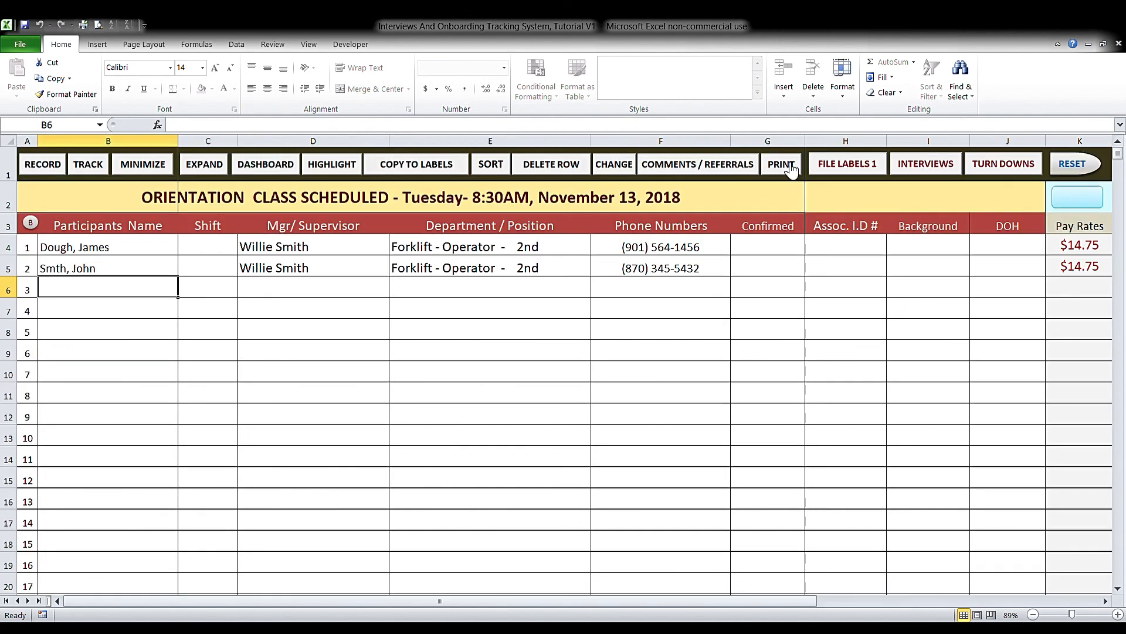
{"action": "left_click", "coordinate": [228, 247]}
{"action": "left_click", "coordinate": [245, 250]}
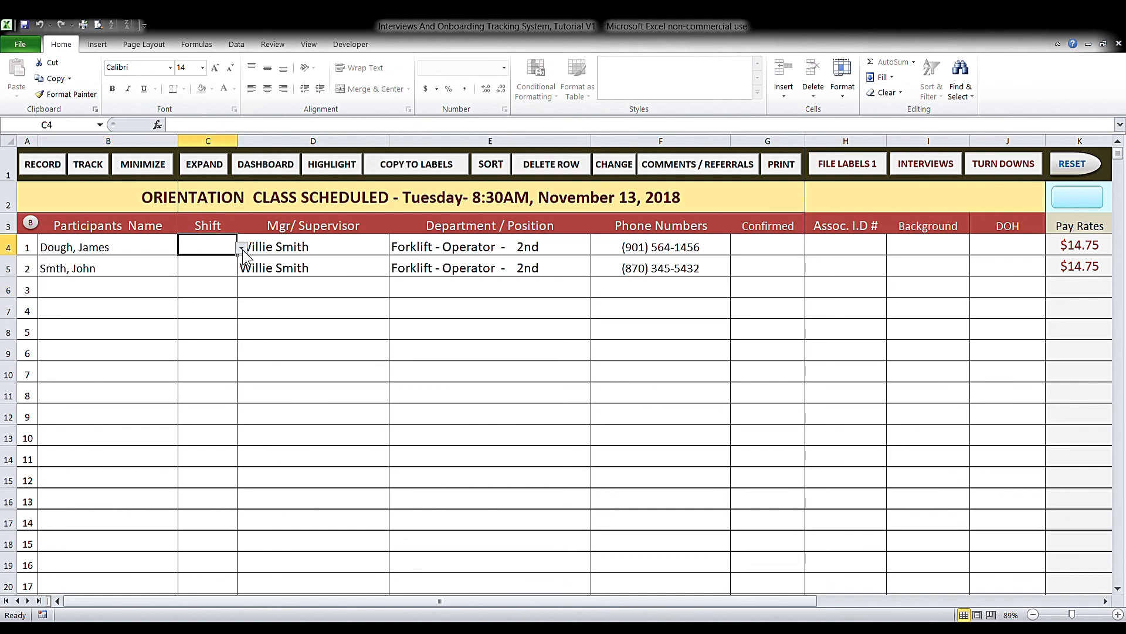
{"action": "left_click", "coordinate": [231, 272]}
{"action": "left_click", "coordinate": [230, 271]}
{"action": "left_click", "coordinate": [241, 270]}
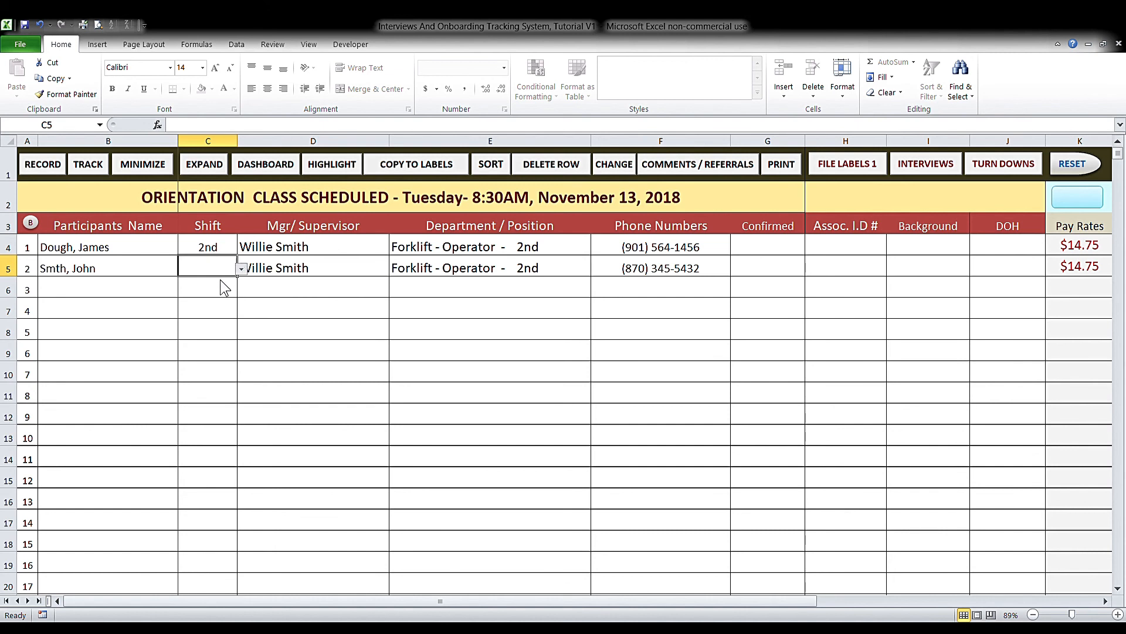
{"action": "left_click", "coordinate": [216, 293]}
- Select row 9's Monday applicant, check the empty Turn Down Candidates sheet, and come back
{"action": "left_click", "coordinate": [923, 167]}
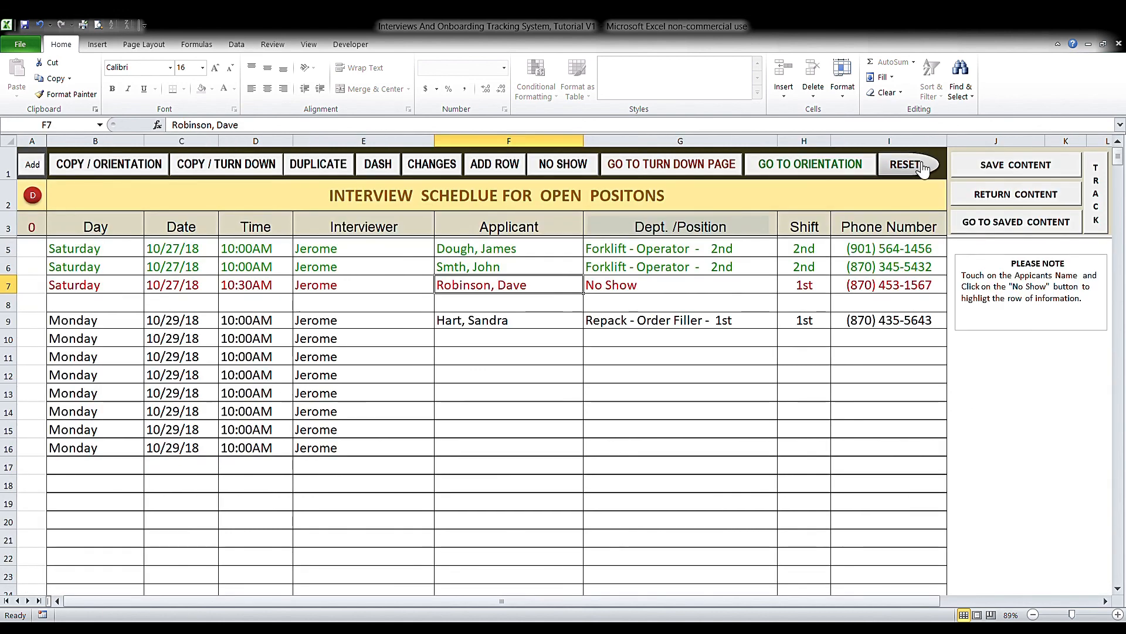
{"action": "left_click", "coordinate": [494, 327]}
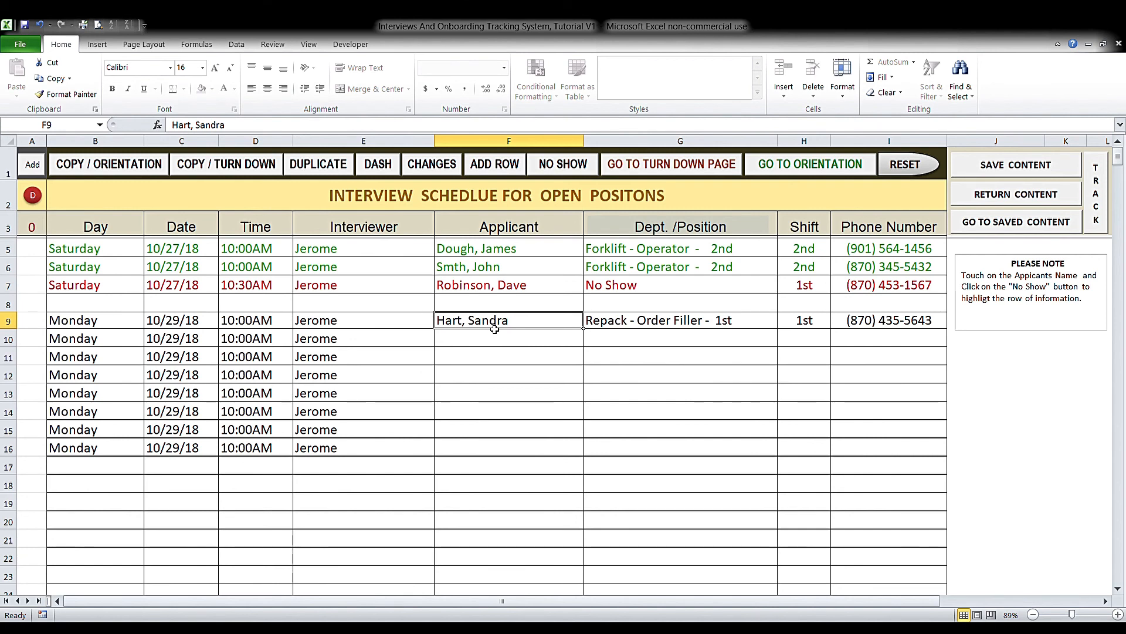
{"action": "left_click", "coordinate": [679, 169]}
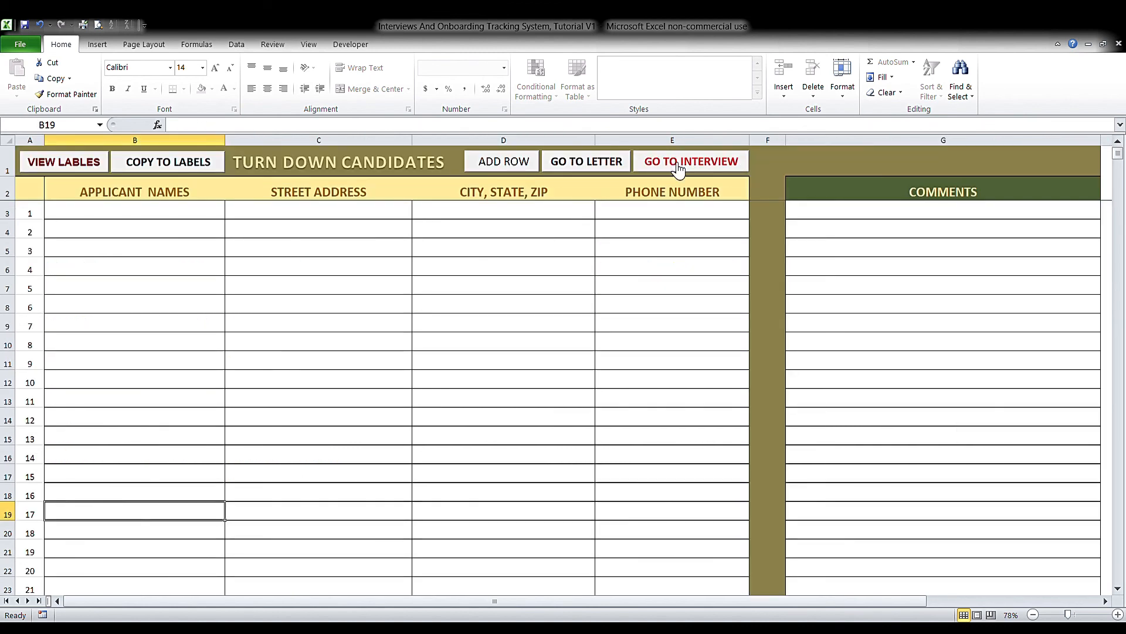
{"action": "left_click", "coordinate": [177, 215]}
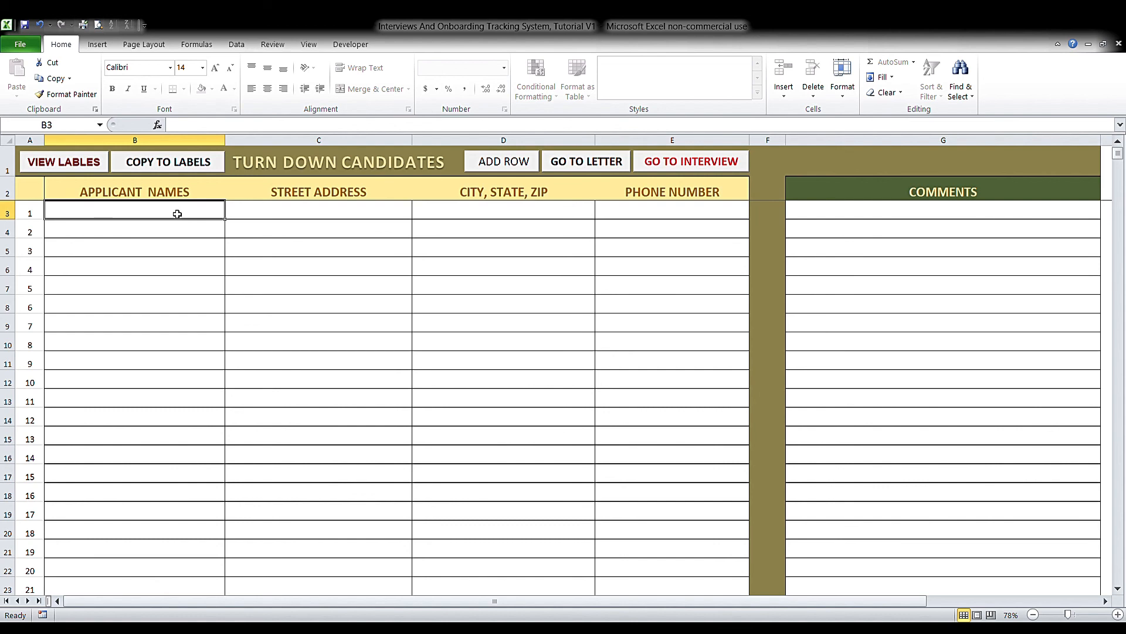
{"action": "left_click", "coordinate": [687, 171]}
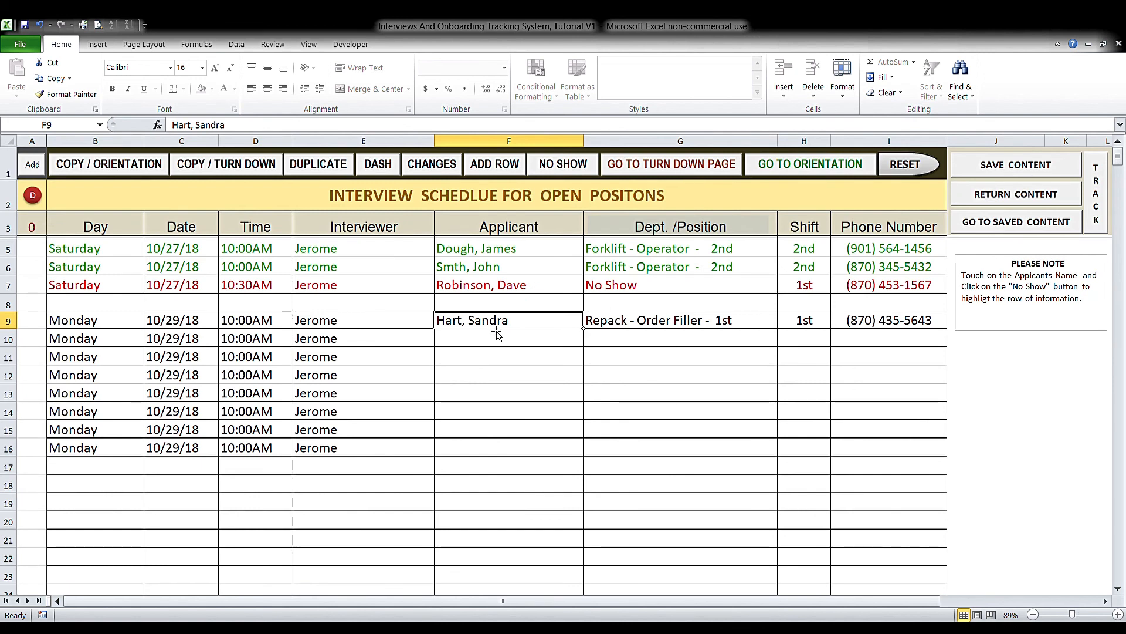
- Copy row 9's applicant to turn-down candidates and set G9 to Send Turn Down Letter
{"action": "left_click", "coordinate": [218, 169]}
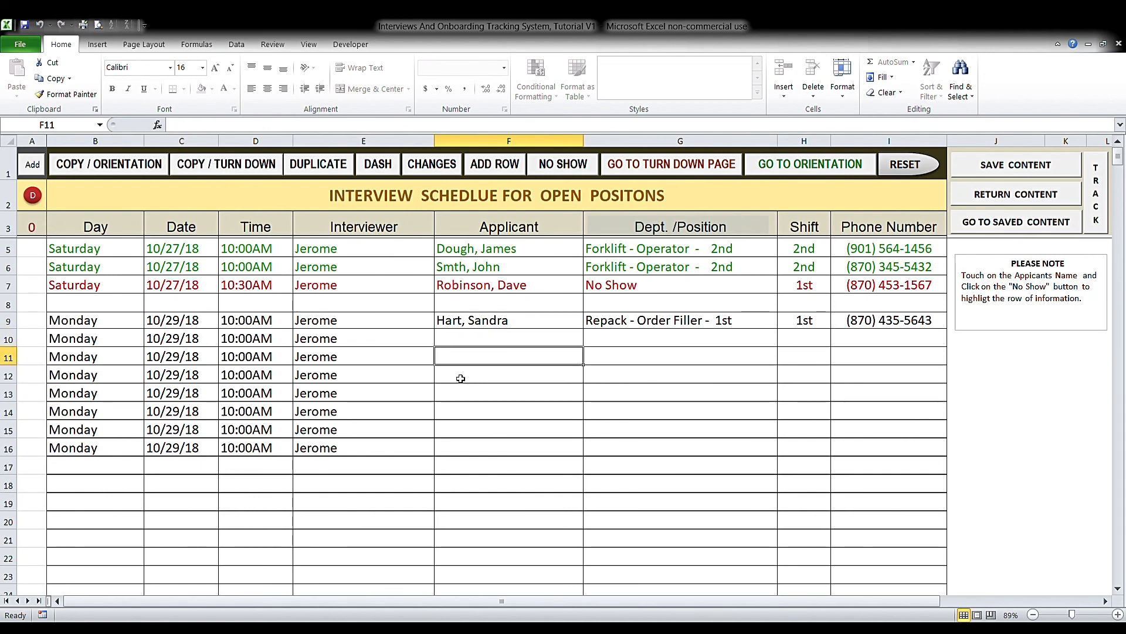
{"action": "left_click", "coordinate": [673, 327]}
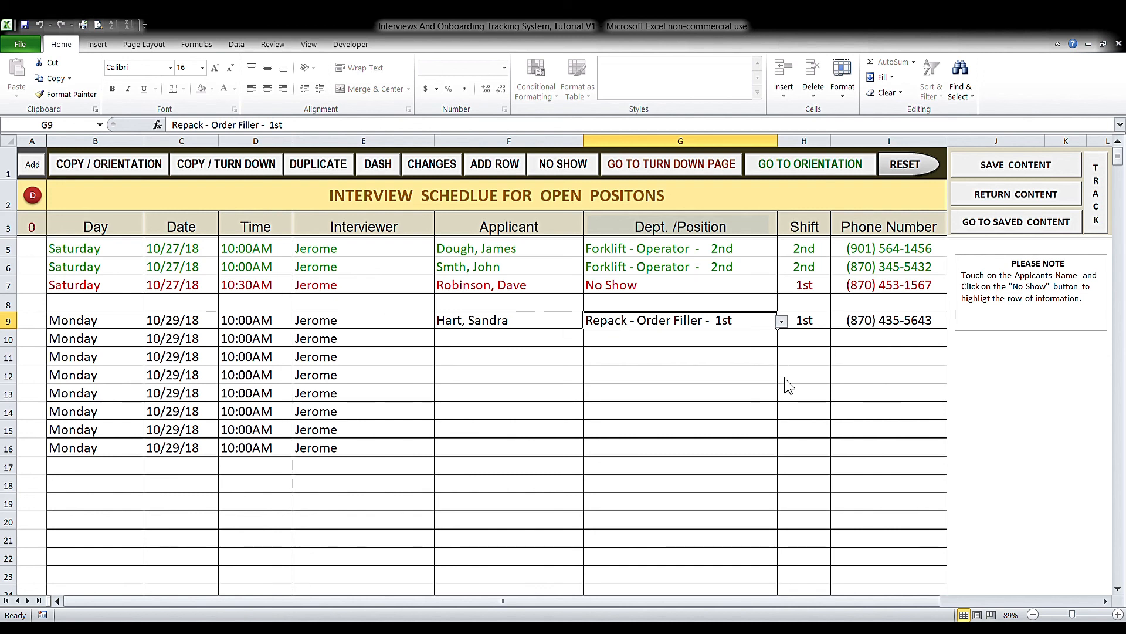
{"action": "left_click", "coordinate": [759, 368]}
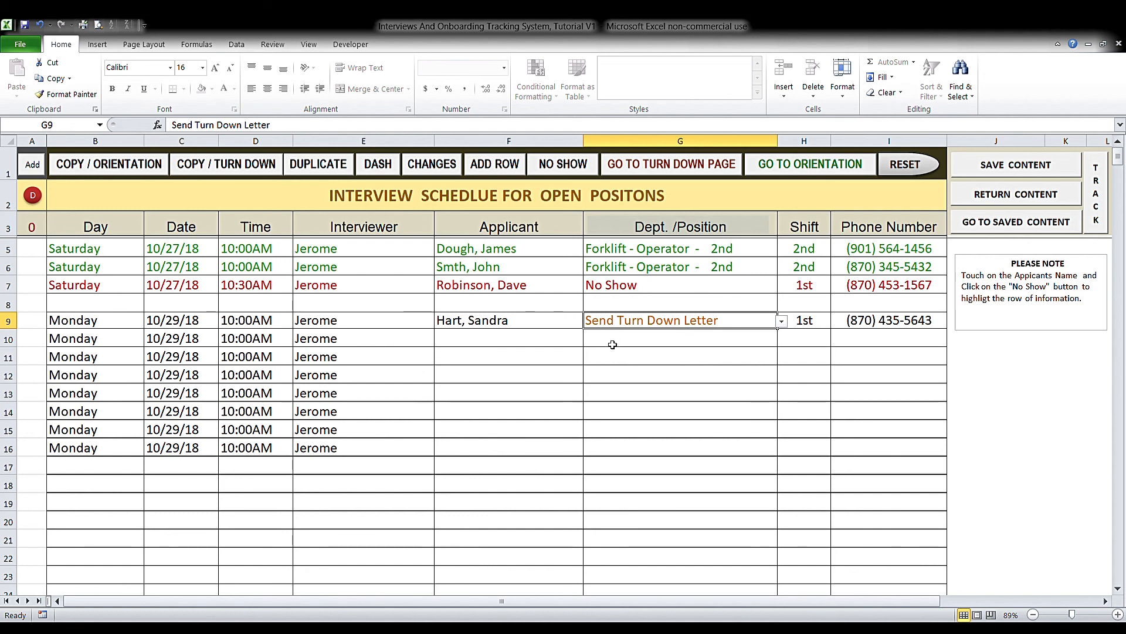
{"action": "left_click", "coordinate": [704, 173]}
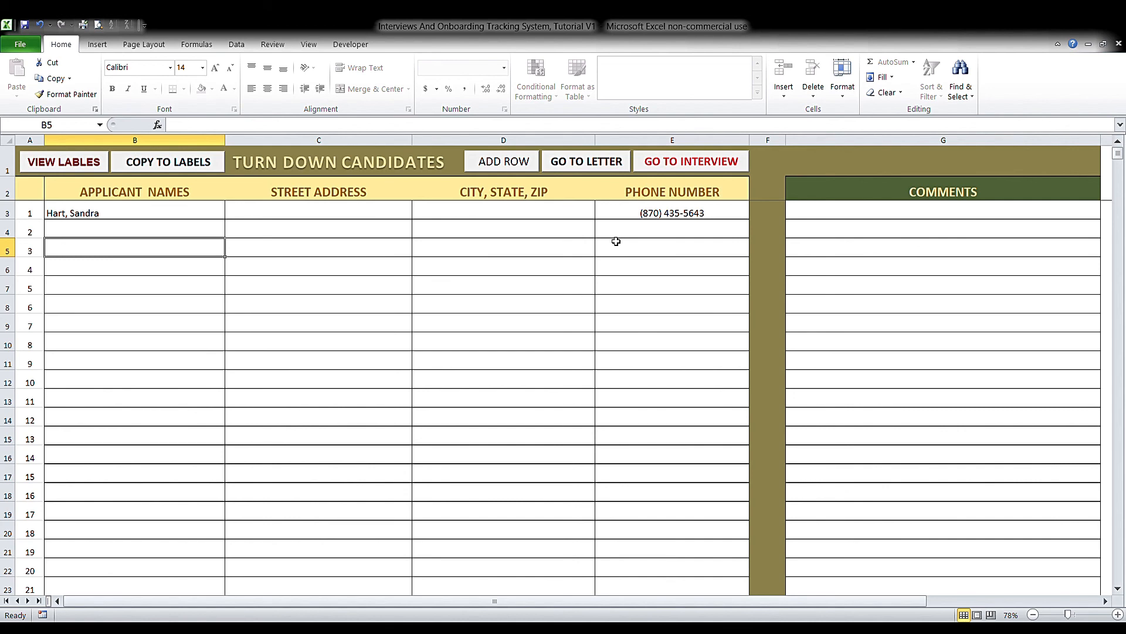
{"action": "left_click", "coordinate": [685, 166]}
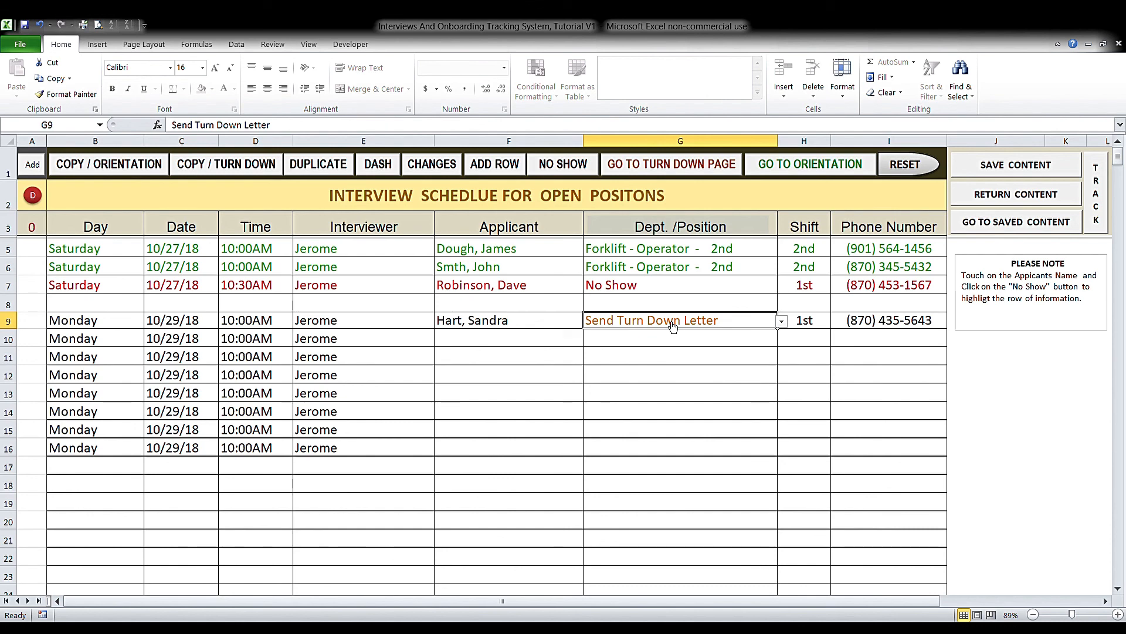
- Review the row 9 candidate's entry on the Turn Down Candidates sheet, then return to interviews
{"action": "left_click", "coordinate": [695, 172]}
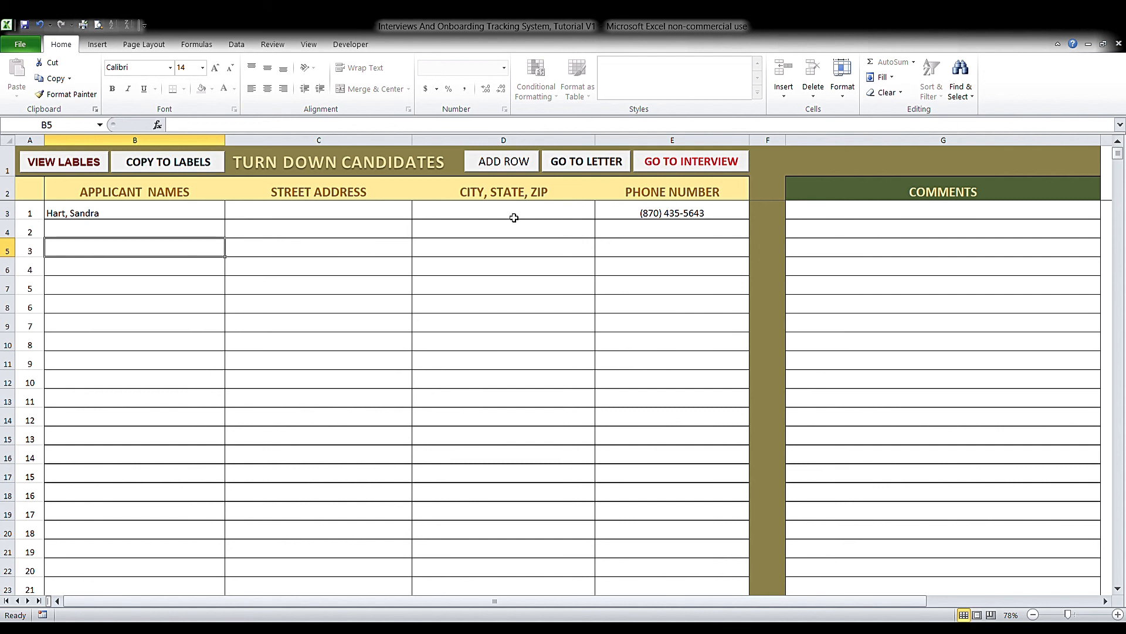
{"action": "left_click", "coordinate": [376, 219]}
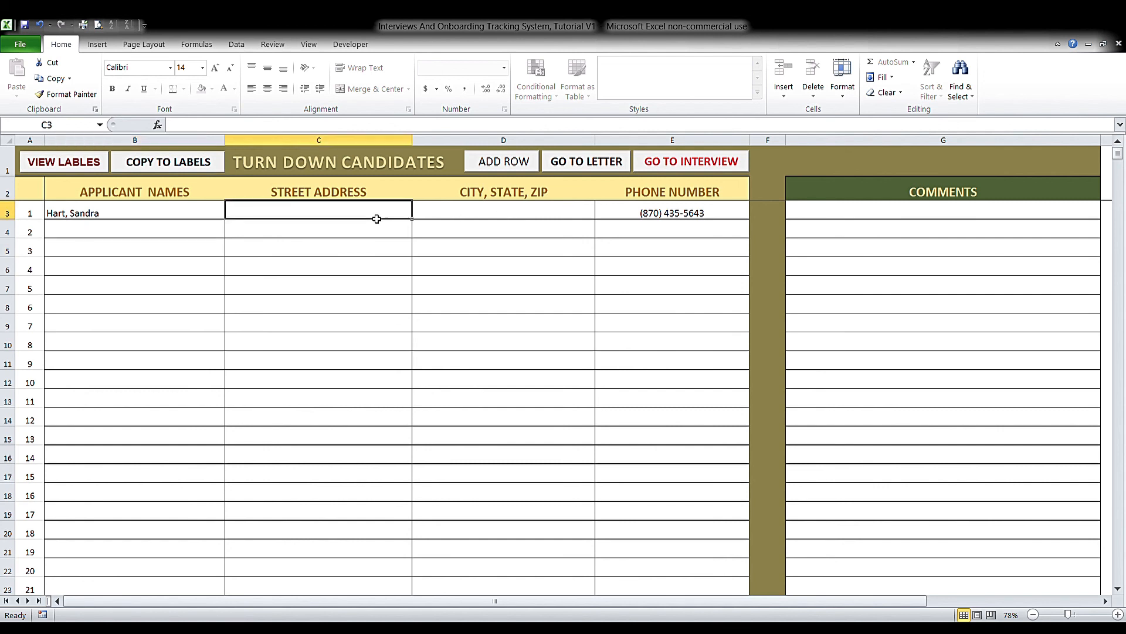
{"action": "left_click", "coordinate": [498, 217]}
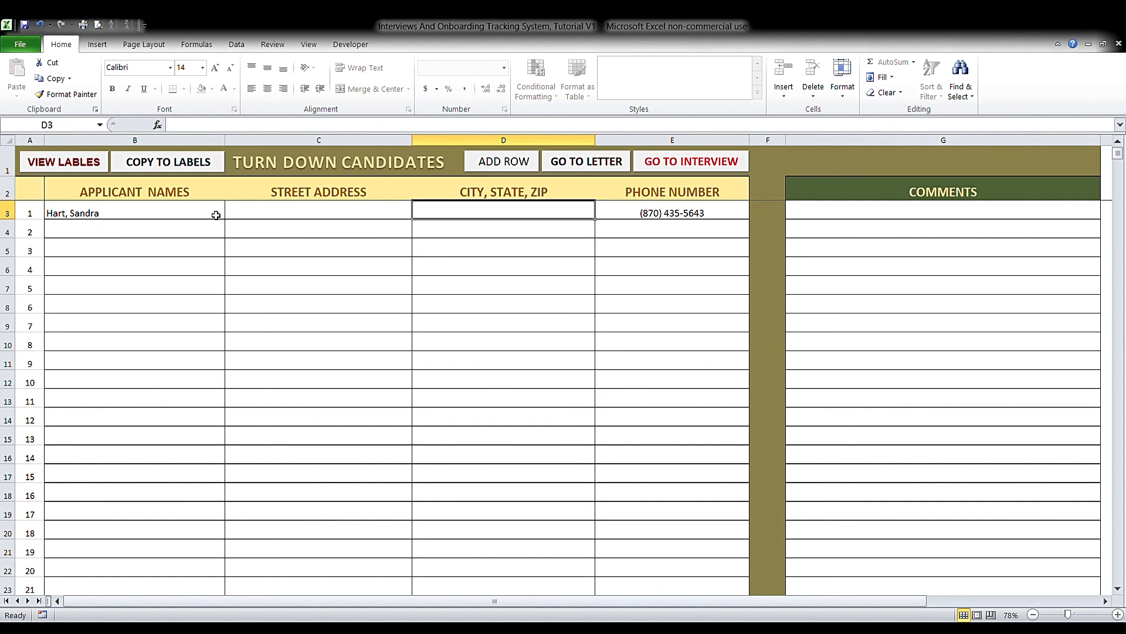
{"action": "left_click", "coordinate": [681, 167]}
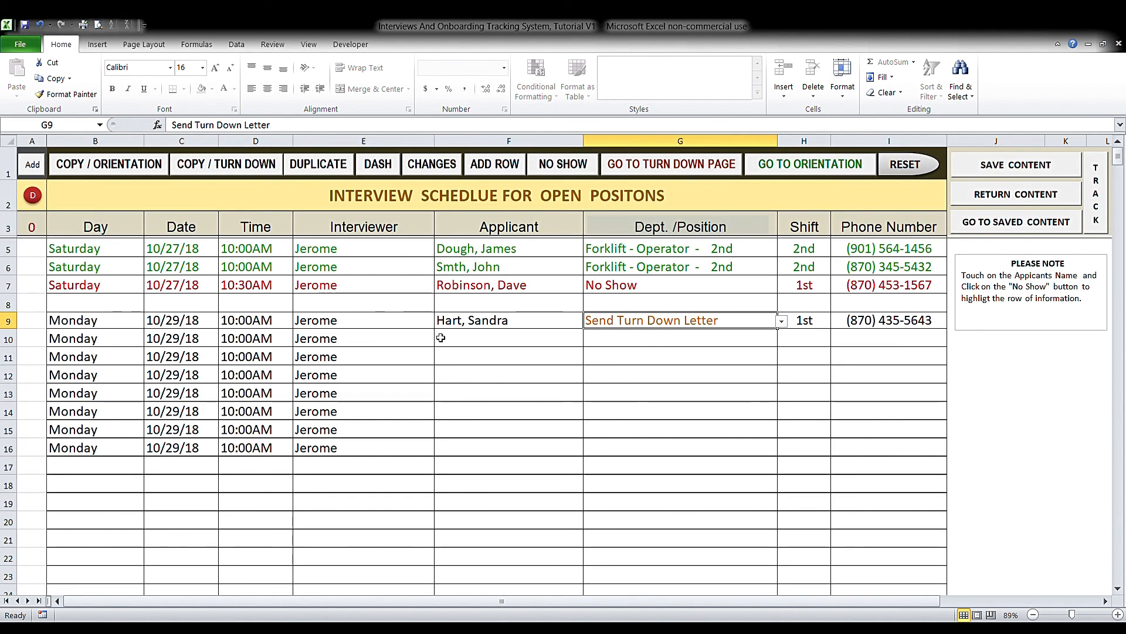
- Enter the applicant's name in F10 with position Bulk - Order Filler - 1st and 1st shift
{"action": "left_click", "coordinate": [467, 346]}
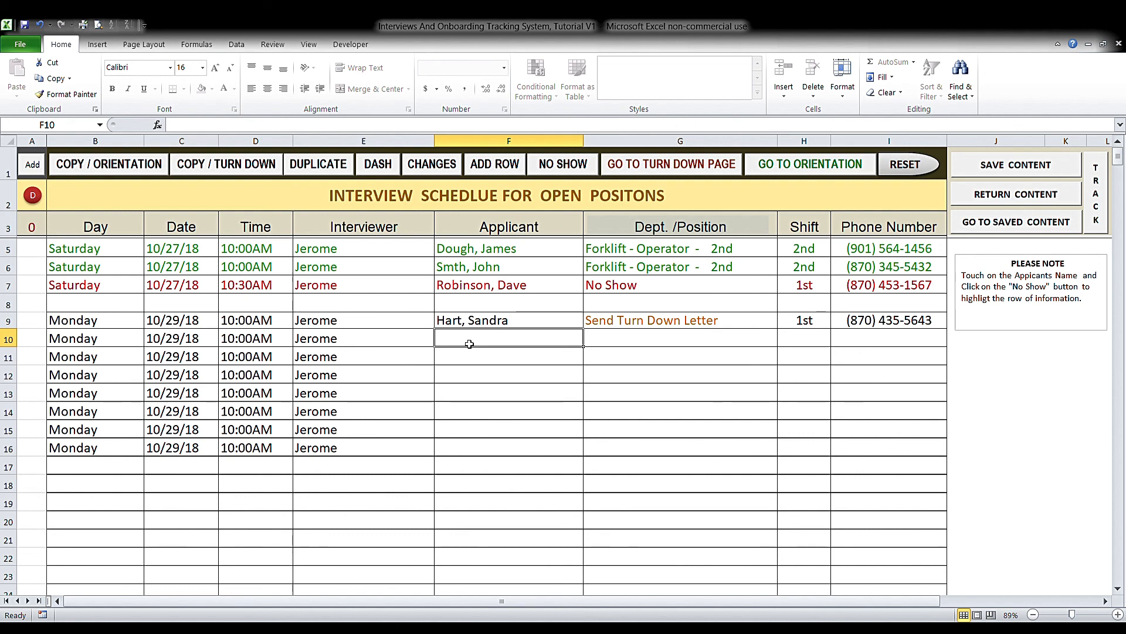
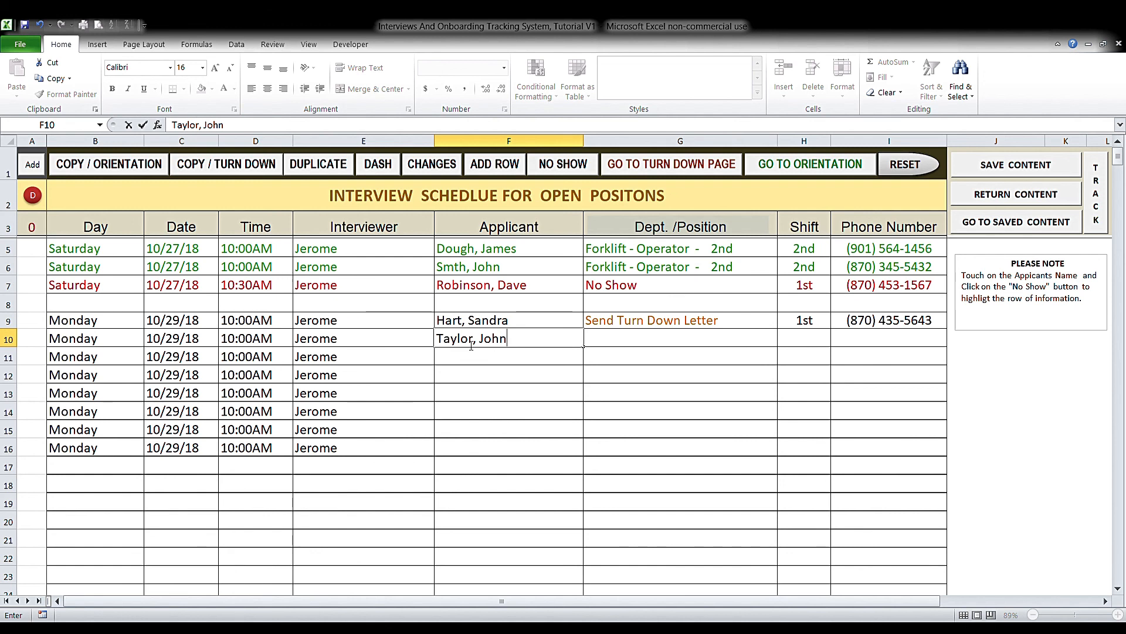
{"action": "left_click", "coordinate": [674, 341]}
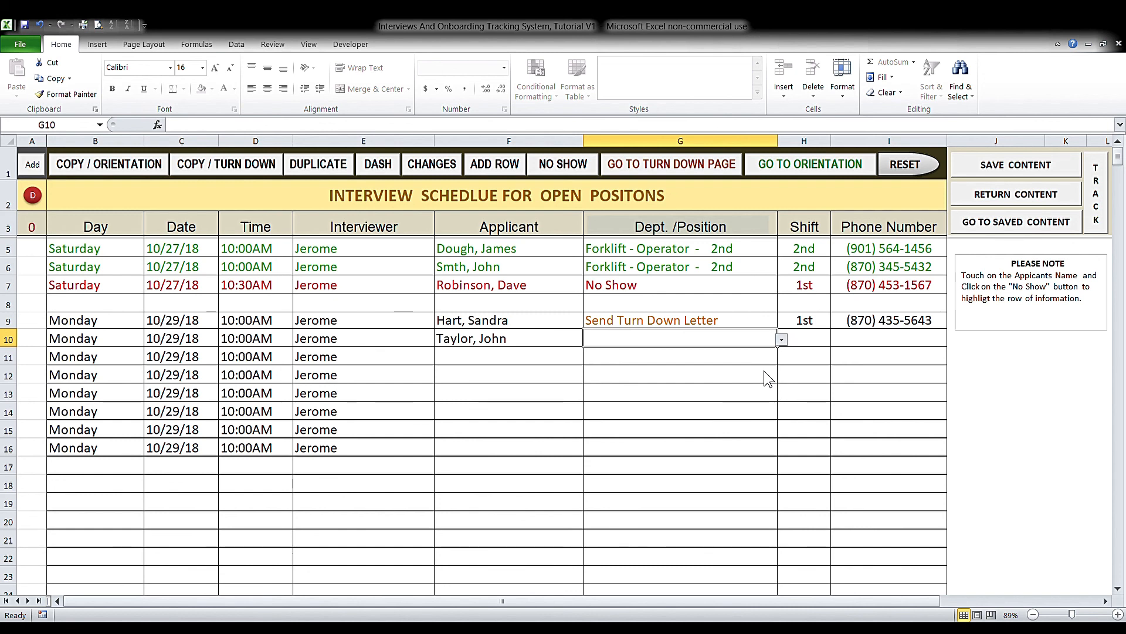
{"action": "left_click", "coordinate": [750, 394]}
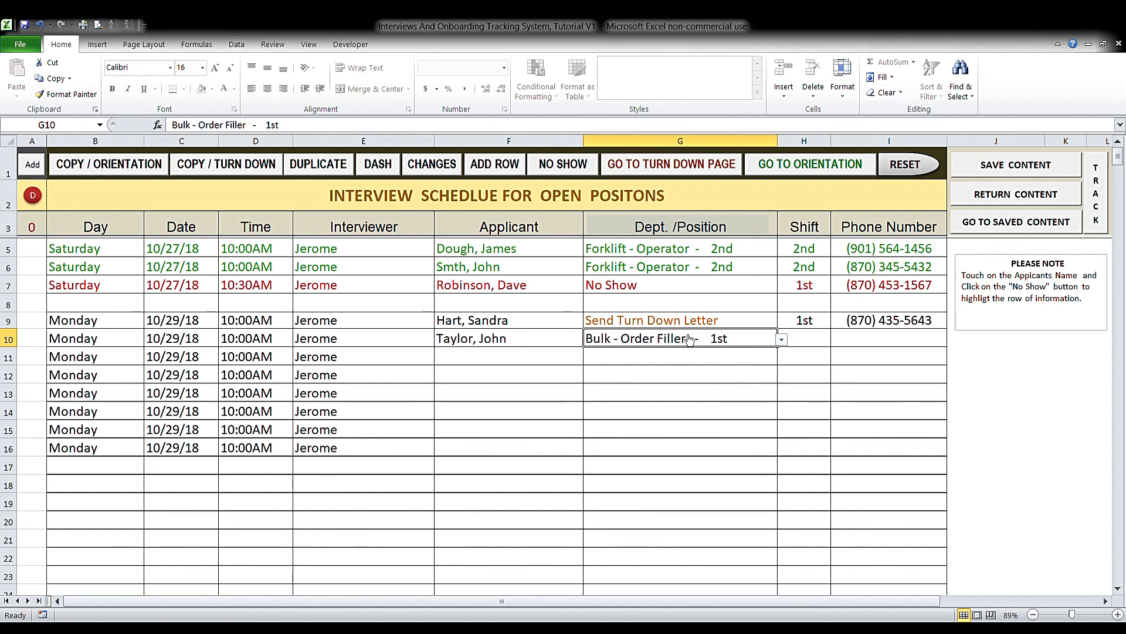
{"action": "left_click", "coordinate": [816, 344]}
{"action": "left_click", "coordinate": [834, 340]}
{"action": "left_click", "coordinate": [831, 355]}
- Enter the applicant's phone number in I10, removing the stray dash and extra digit
{"action": "left_click", "coordinate": [870, 344]}
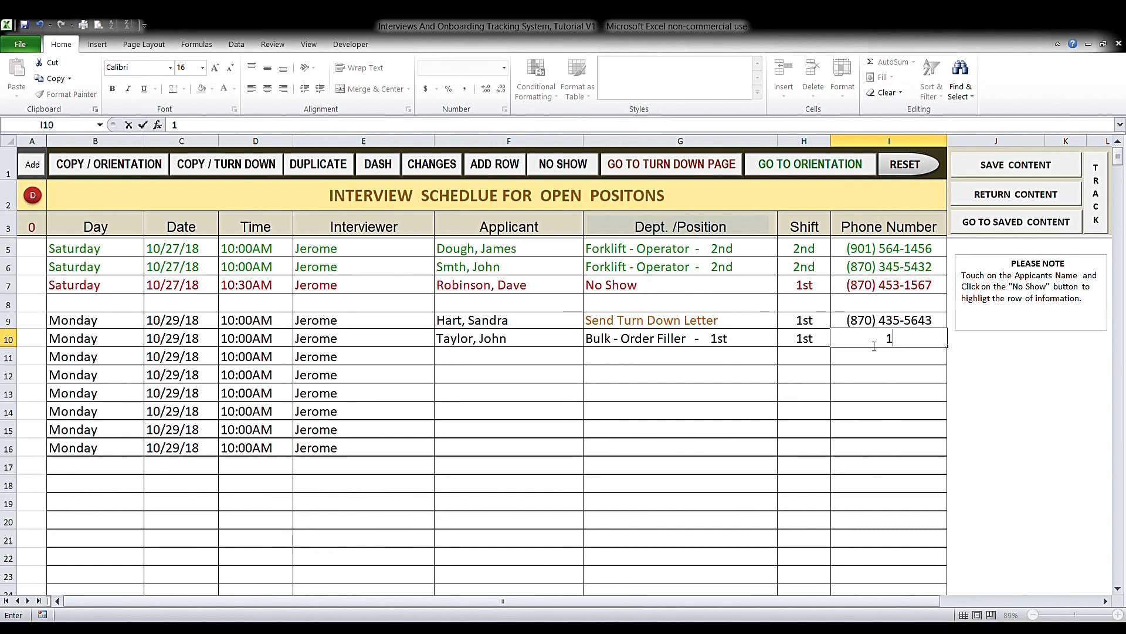
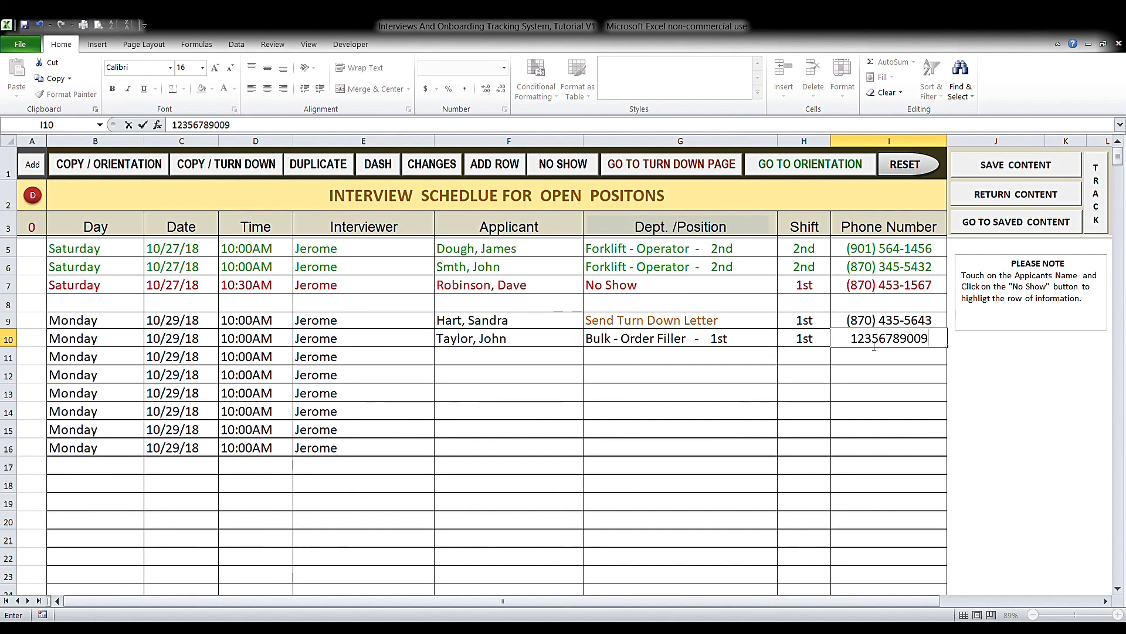
{"action": "key", "text": "Return"}
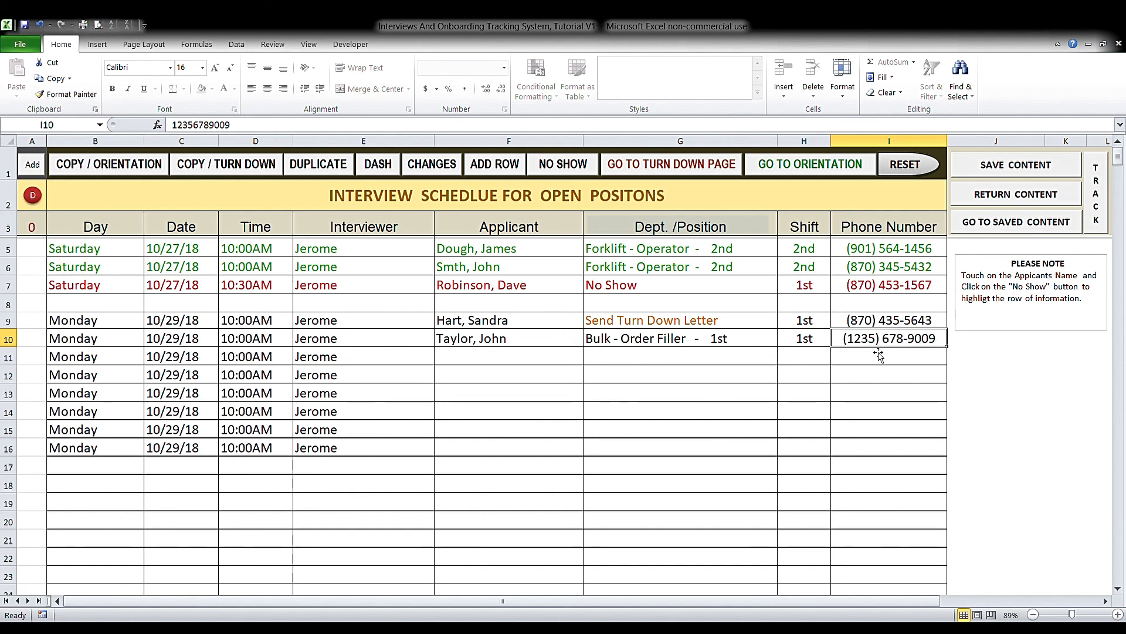
{"action": "double_click", "coordinate": [874, 337]}
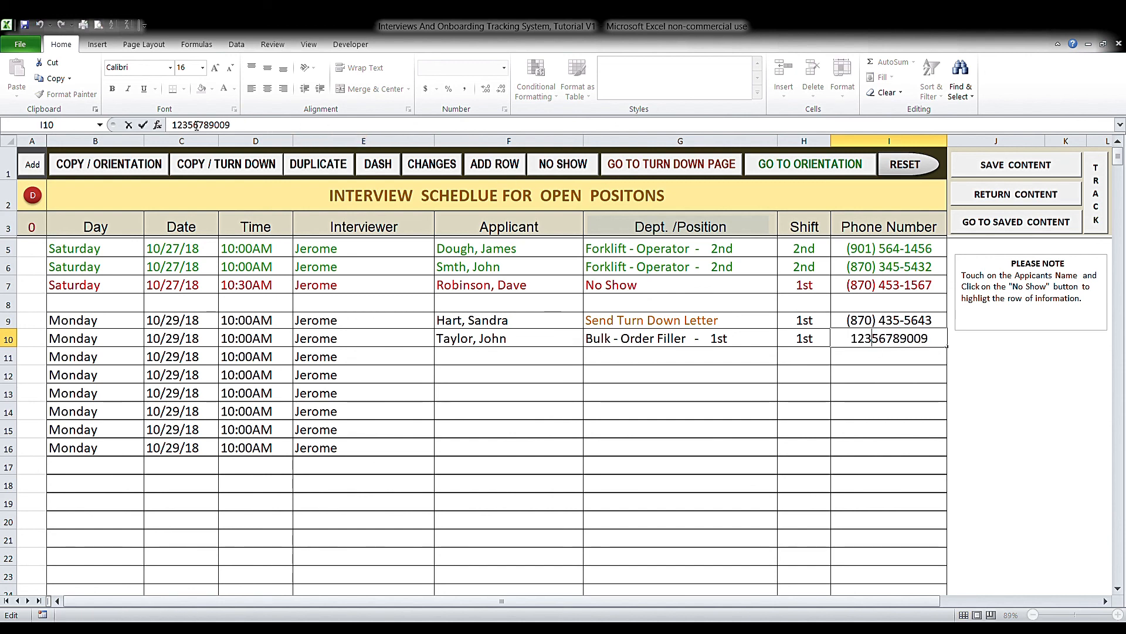
{"action": "left_click", "coordinate": [246, 131]}
{"action": "key", "text": "BackSpace"}
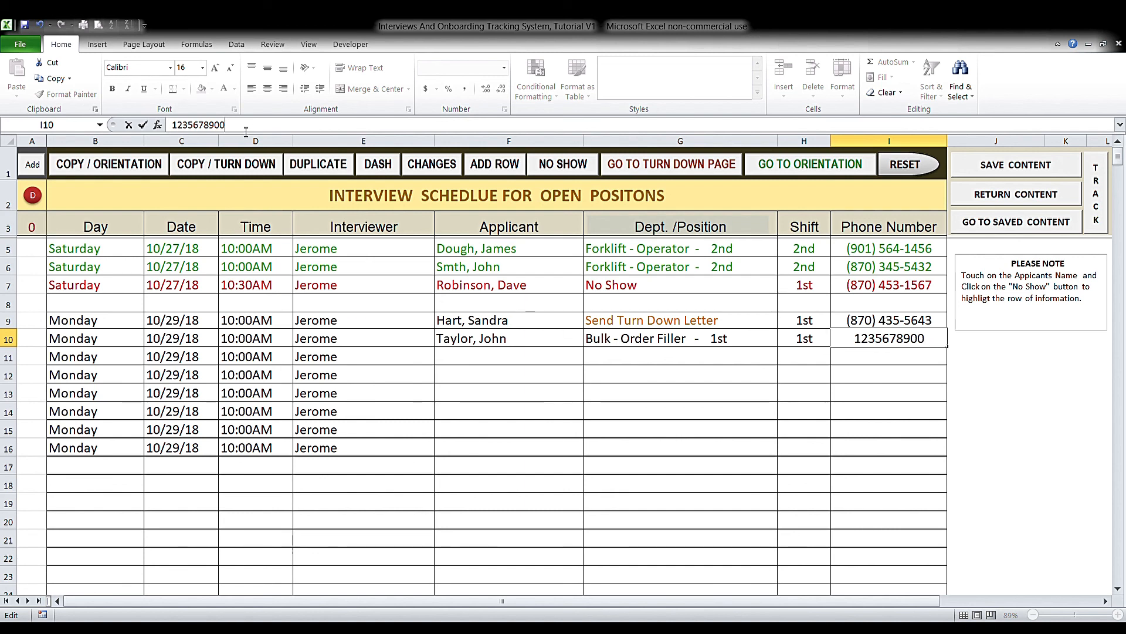
{"action": "double_click", "coordinate": [502, 339]}
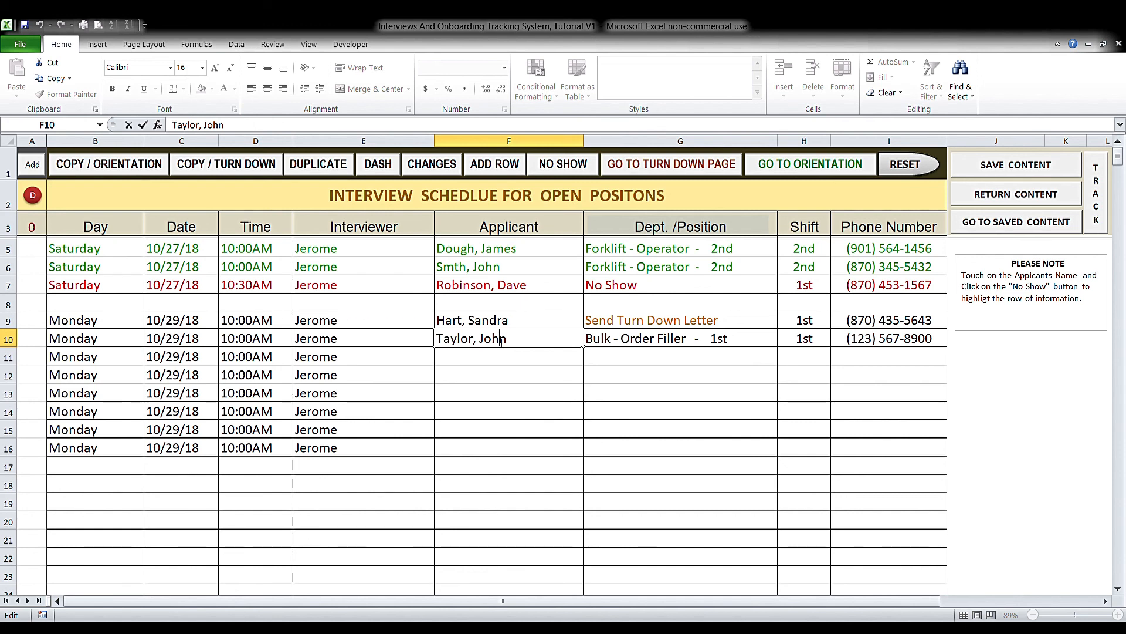
{"action": "key", "text": "Return"}
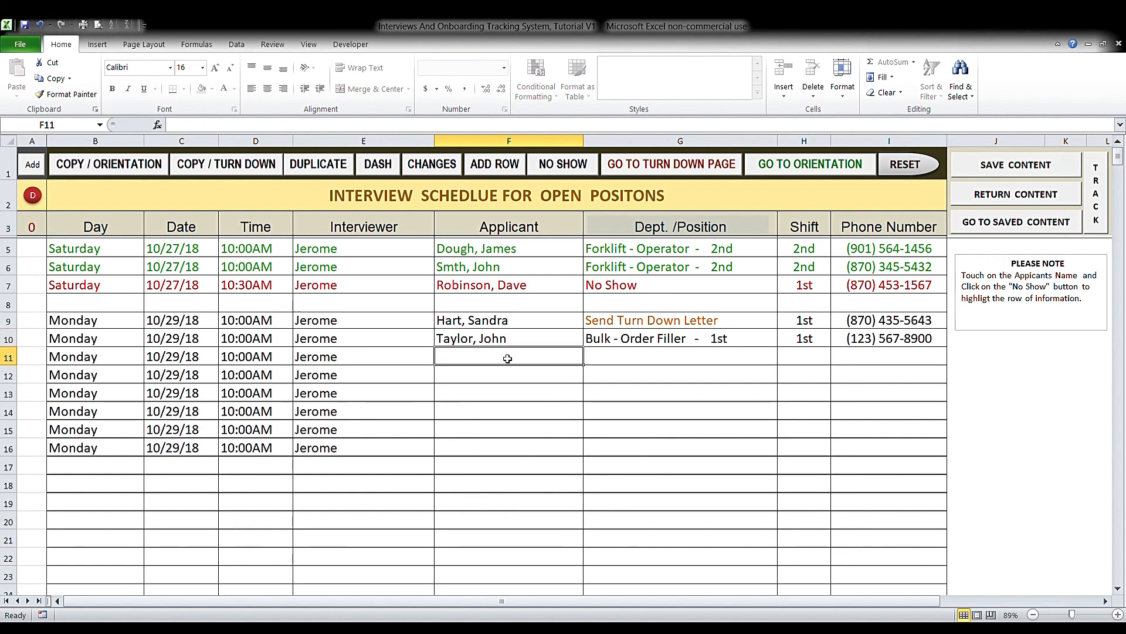
{"action": "left_click", "coordinate": [512, 346]}
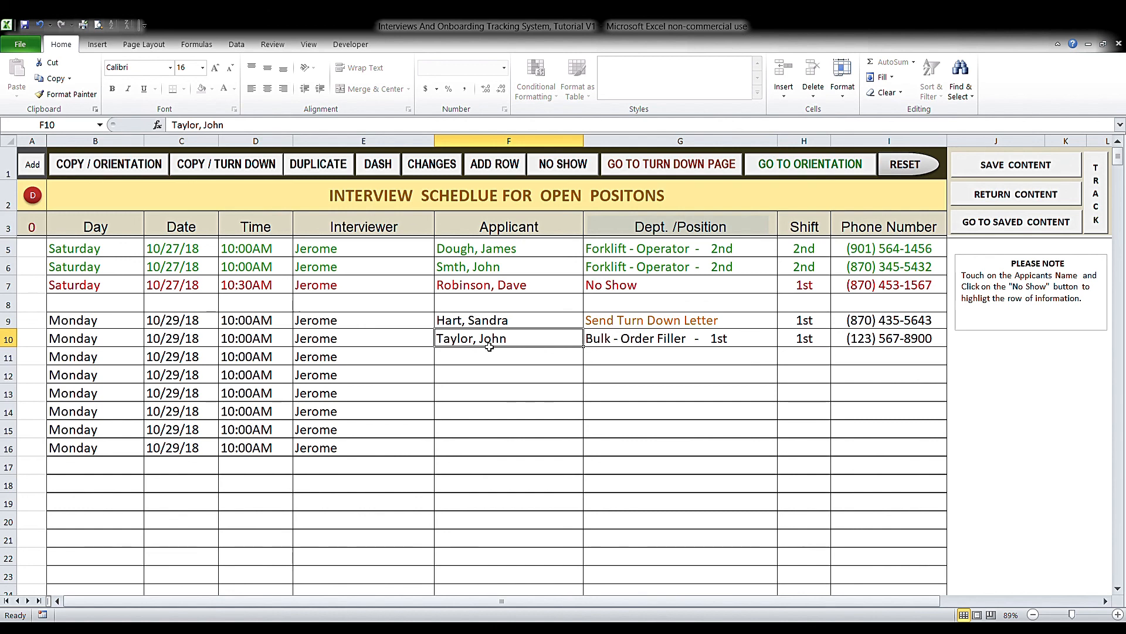
- Copy the row 10 applicant to orientation as participant 3 and set C6's shift to 1st
{"action": "left_click", "coordinate": [781, 171]}
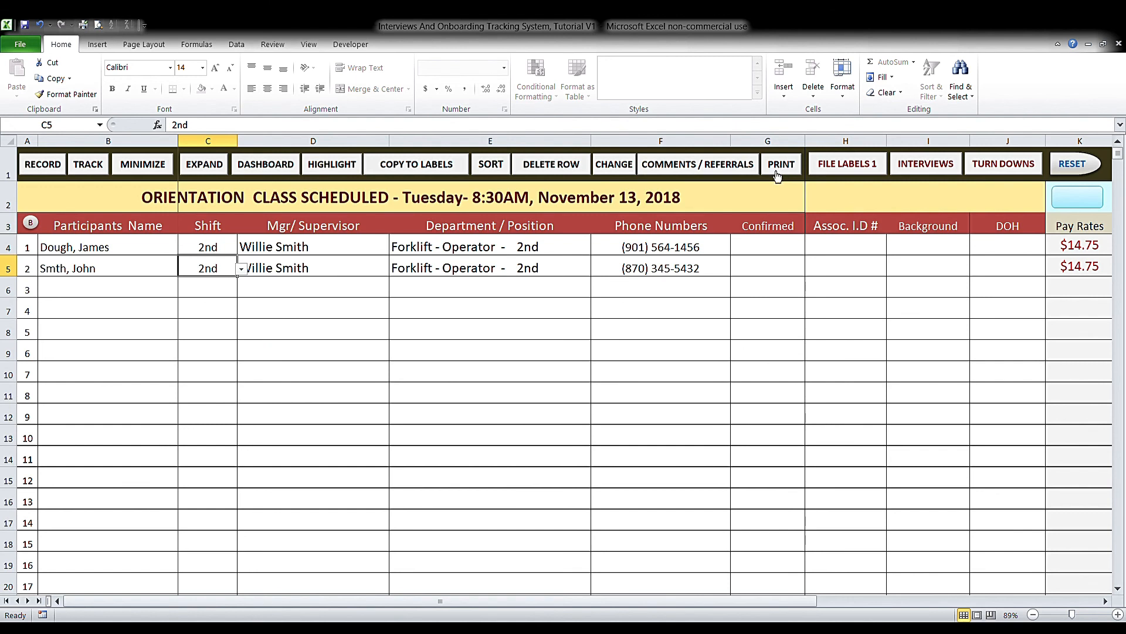
{"action": "left_click", "coordinate": [142, 292]}
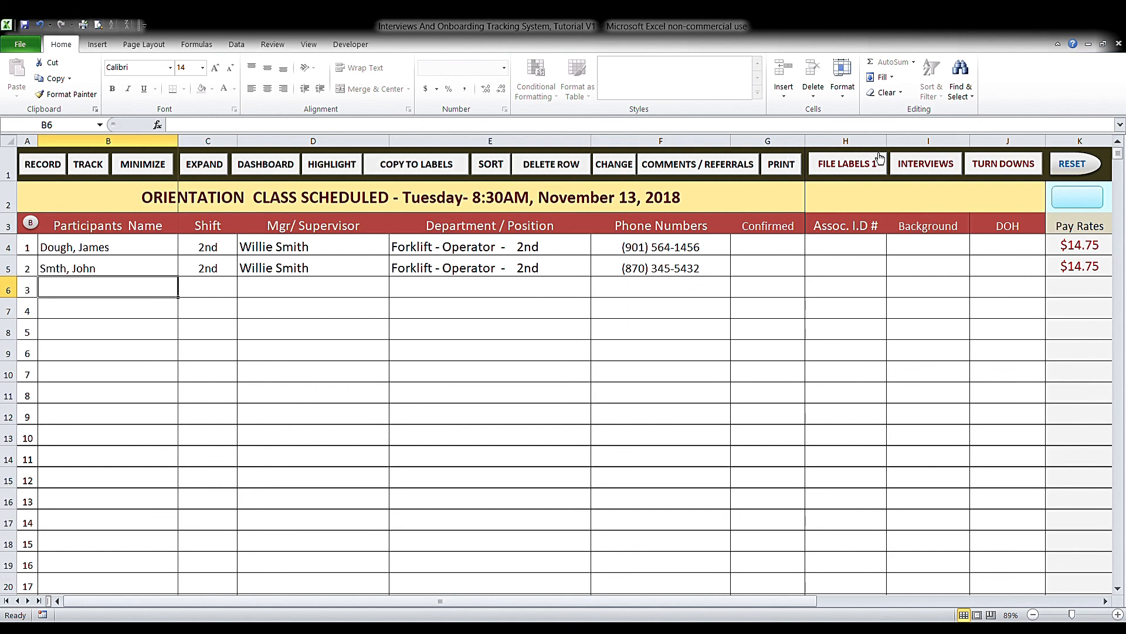
{"action": "left_click", "coordinate": [920, 169]}
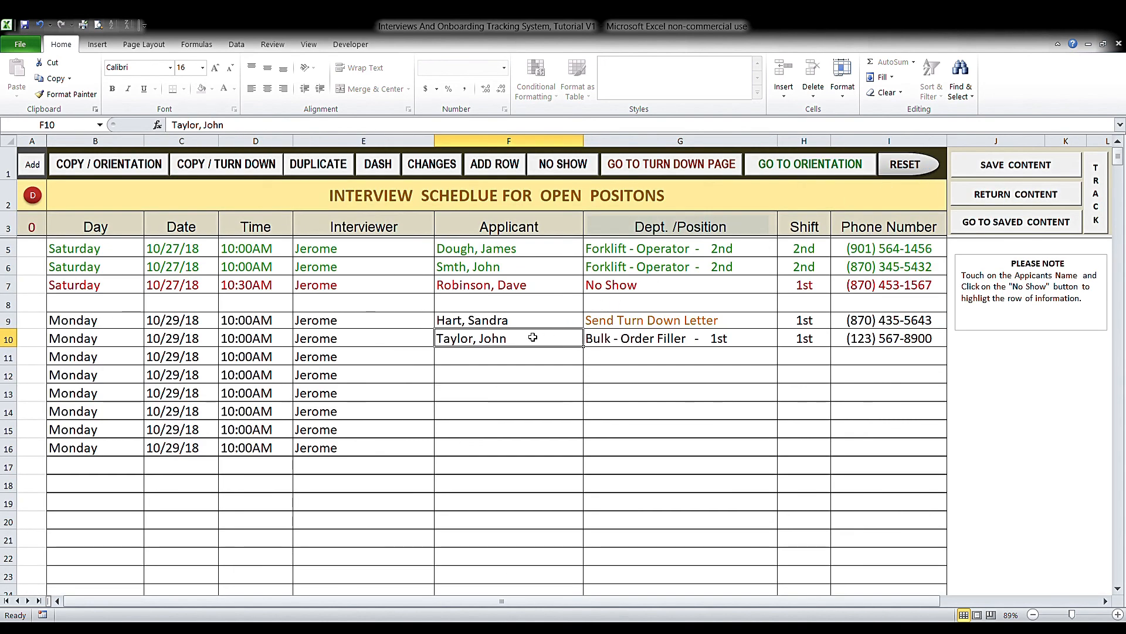
{"action": "left_click", "coordinate": [120, 166]}
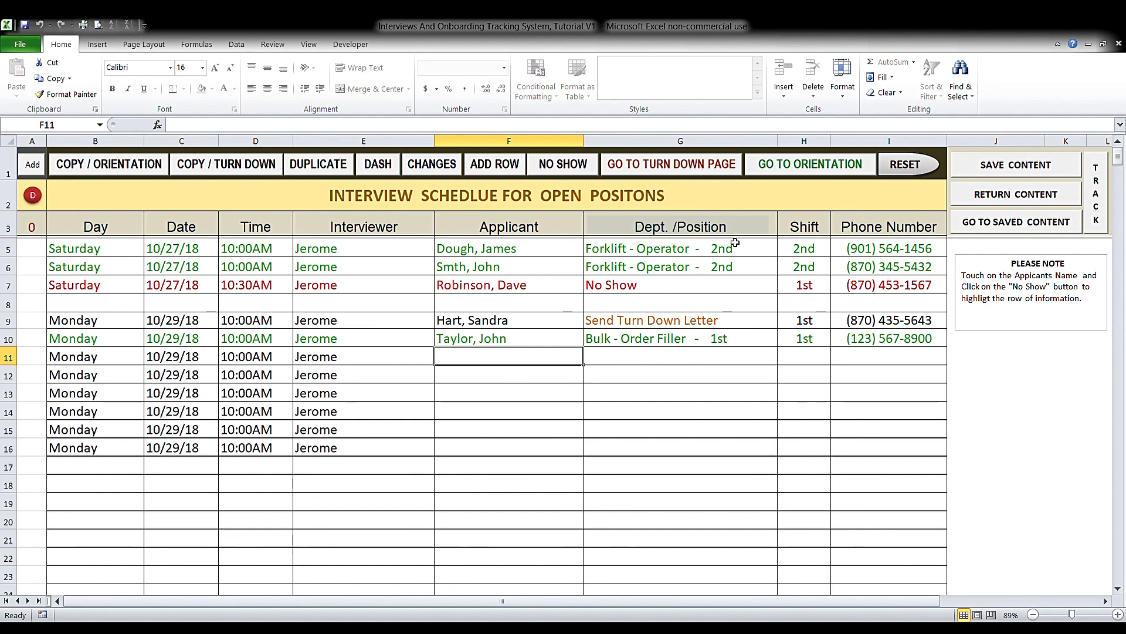
{"action": "left_click", "coordinate": [774, 165]}
{"action": "left_click", "coordinate": [219, 294]}
{"action": "left_click", "coordinate": [241, 289]}
{"action": "left_click", "coordinate": [237, 306]}
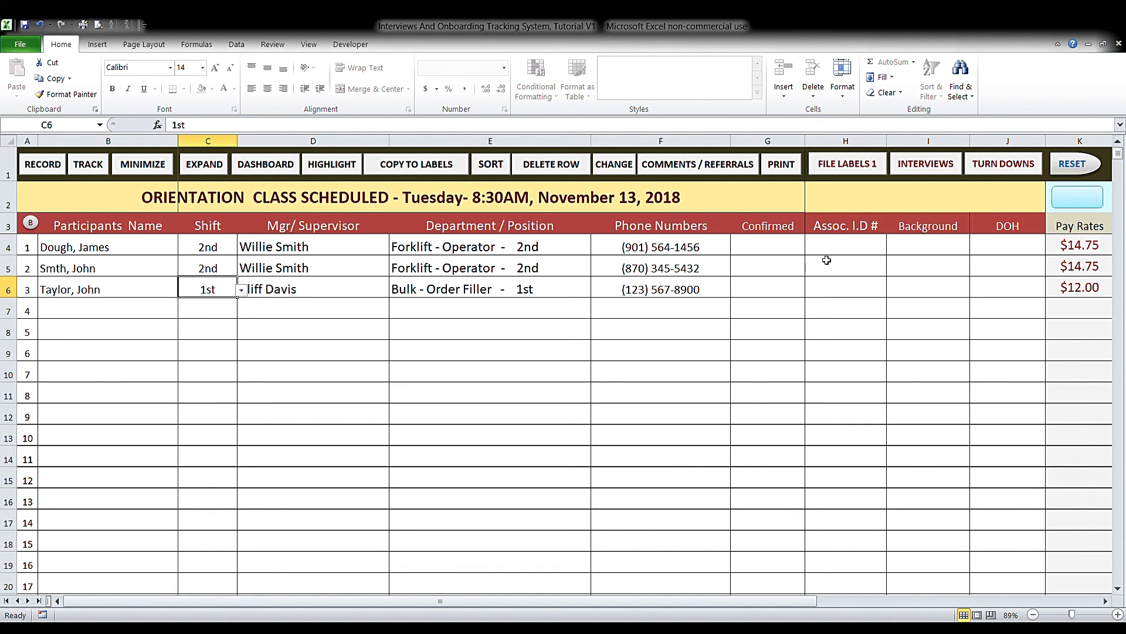
- Set the Background status in I4, I5 and I6 to Pending
{"action": "left_click", "coordinate": [935, 250]}
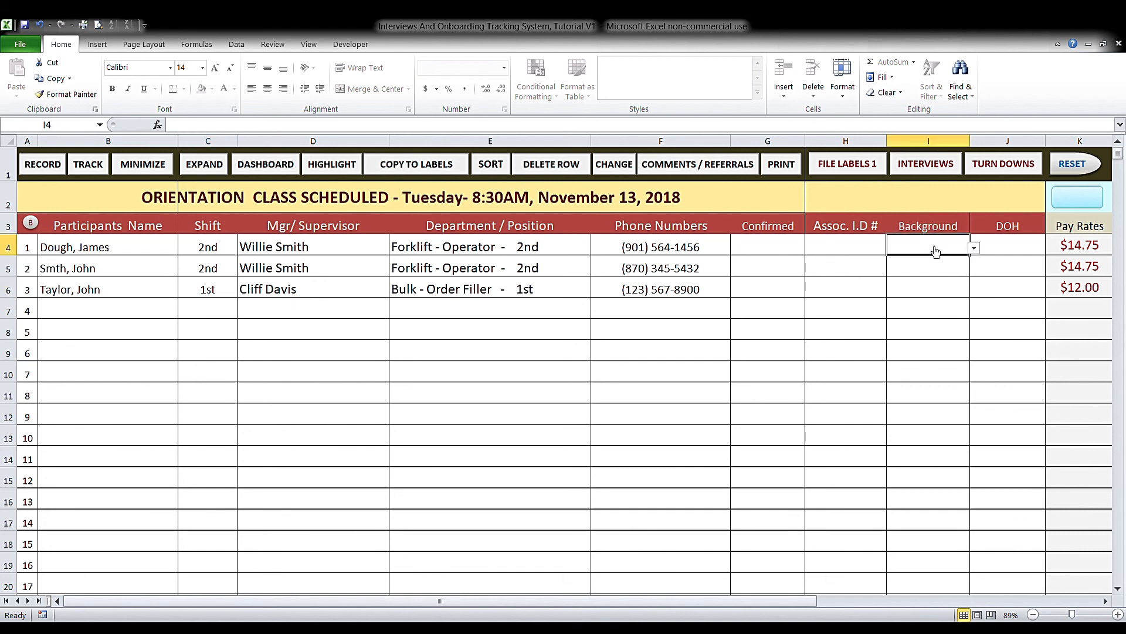
{"action": "left_click", "coordinate": [977, 250]}
{"action": "left_click", "coordinate": [974, 258]}
{"action": "left_click", "coordinate": [967, 266]}
{"action": "left_click", "coordinate": [974, 268]}
{"action": "left_click", "coordinate": [974, 280]}
{"action": "left_click", "coordinate": [956, 286]}
{"action": "left_click", "coordinate": [974, 290]}
{"action": "left_click", "coordinate": [973, 301]}
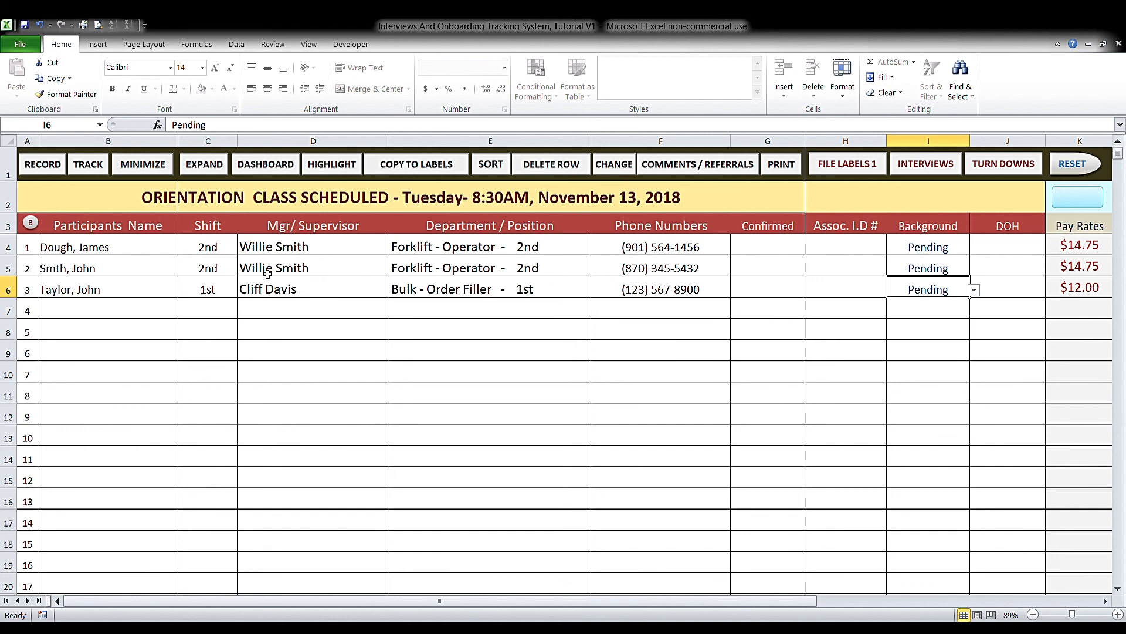
- Change I4 and I5 to Approved and I6 to Disapproved
{"action": "left_click", "coordinate": [934, 253]}
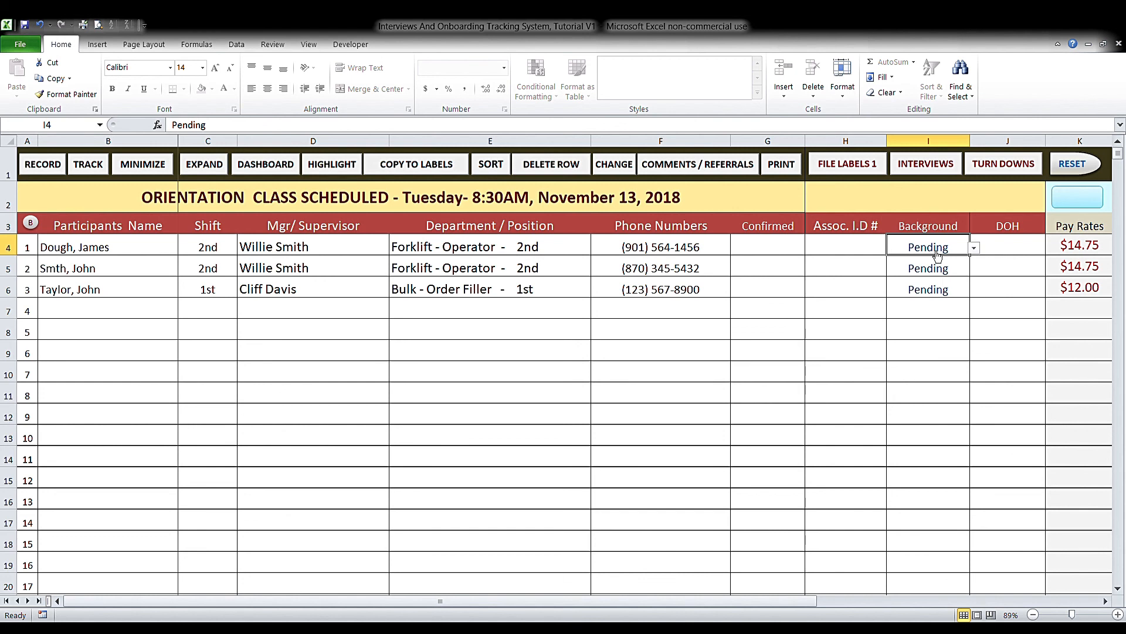
{"action": "left_click", "coordinate": [974, 250]}
{"action": "left_click", "coordinate": [968, 270]}
{"action": "left_click", "coordinate": [967, 271]}
{"action": "left_click", "coordinate": [974, 269]}
{"action": "left_click", "coordinate": [963, 292]}
{"action": "left_click", "coordinate": [964, 294]}
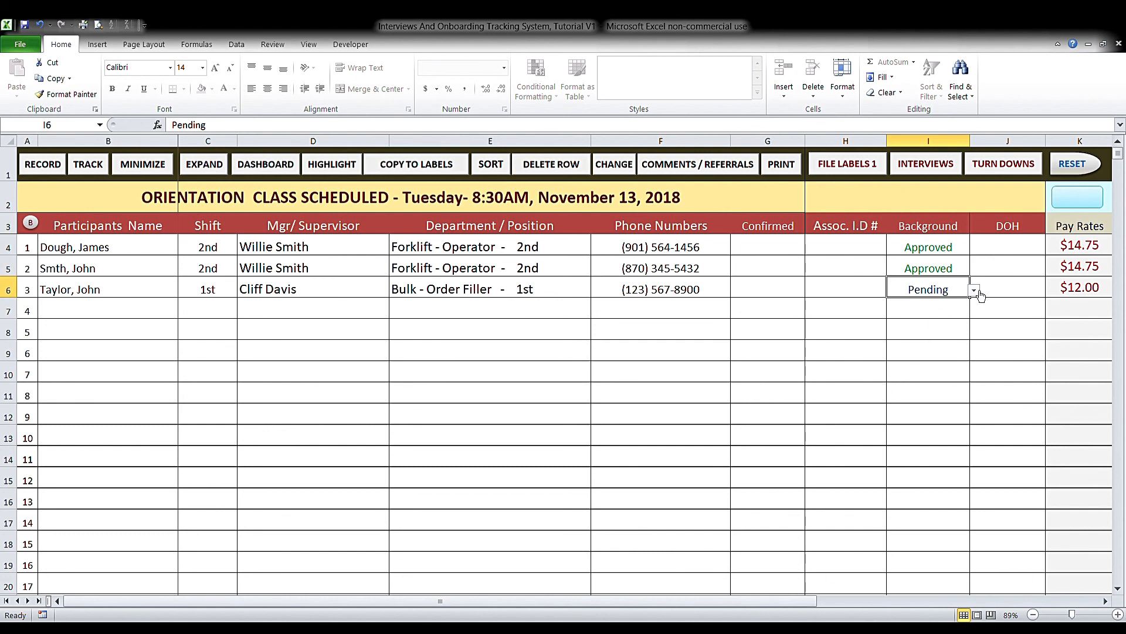
{"action": "left_click", "coordinate": [950, 315]}
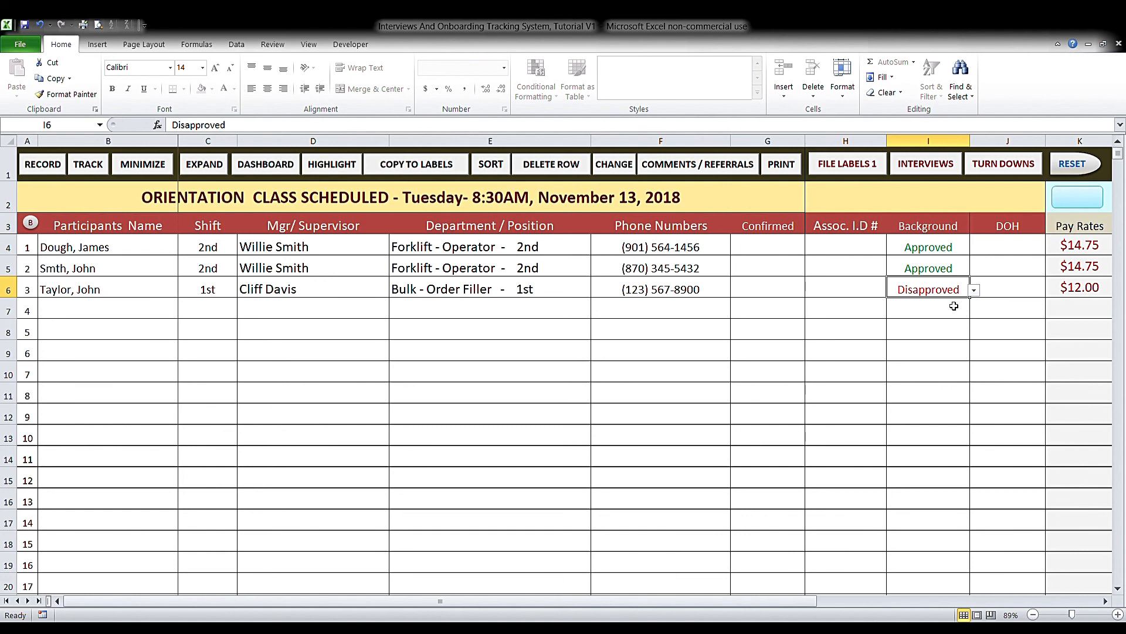
- Colour the third participant's row orange, then clear it with the blue K2 button
{"action": "left_click", "coordinate": [122, 290]}
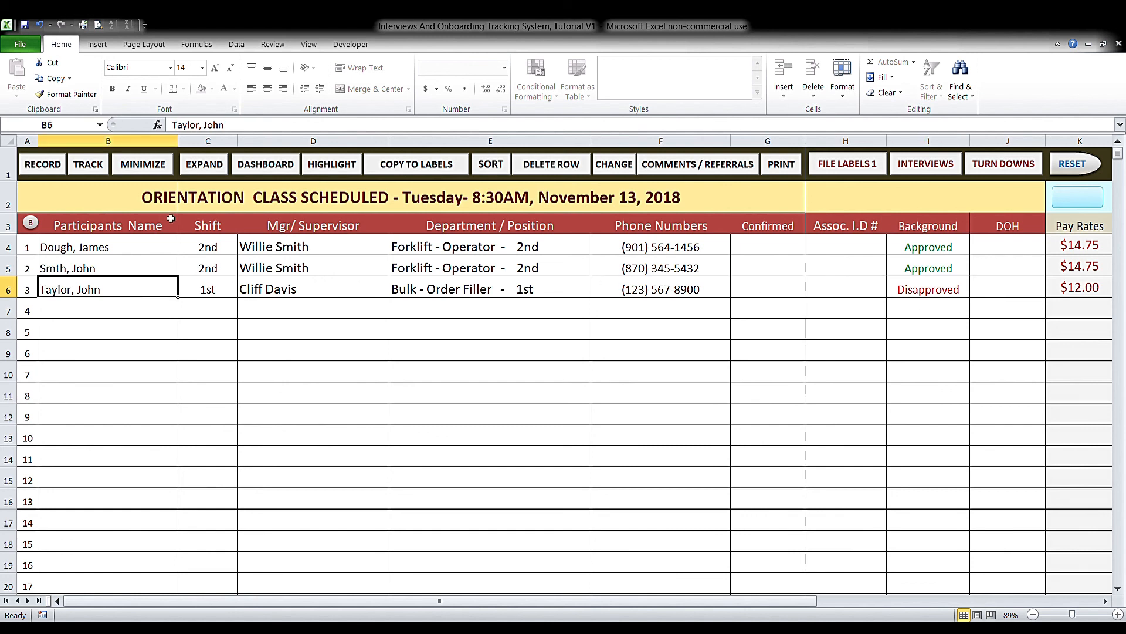
{"action": "left_click", "coordinate": [360, 168]}
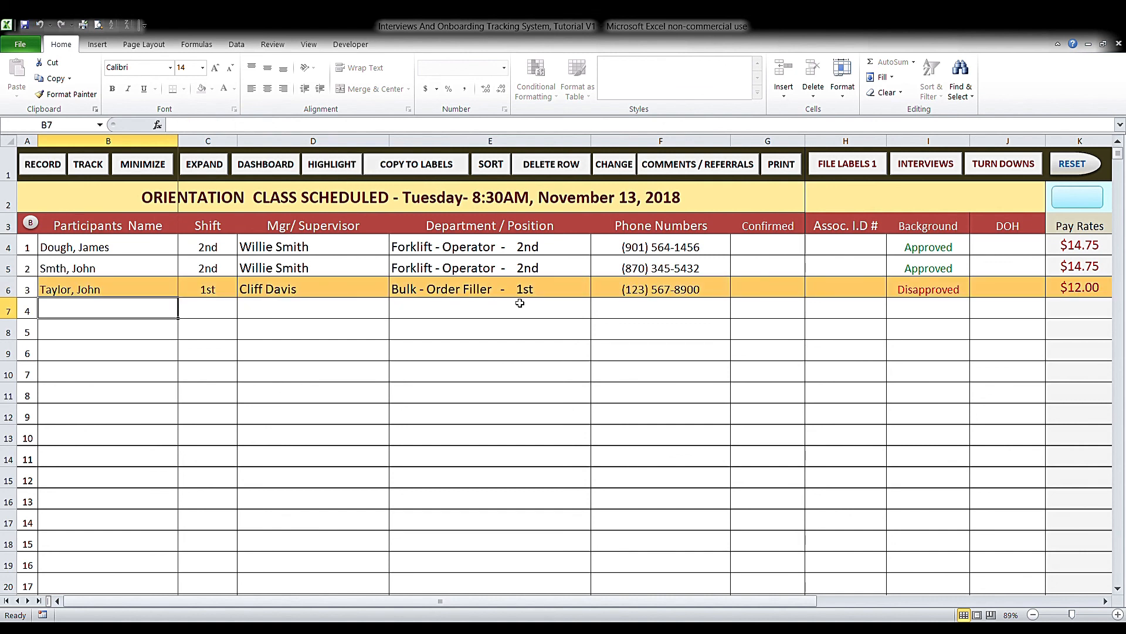
{"action": "left_click", "coordinate": [160, 294]}
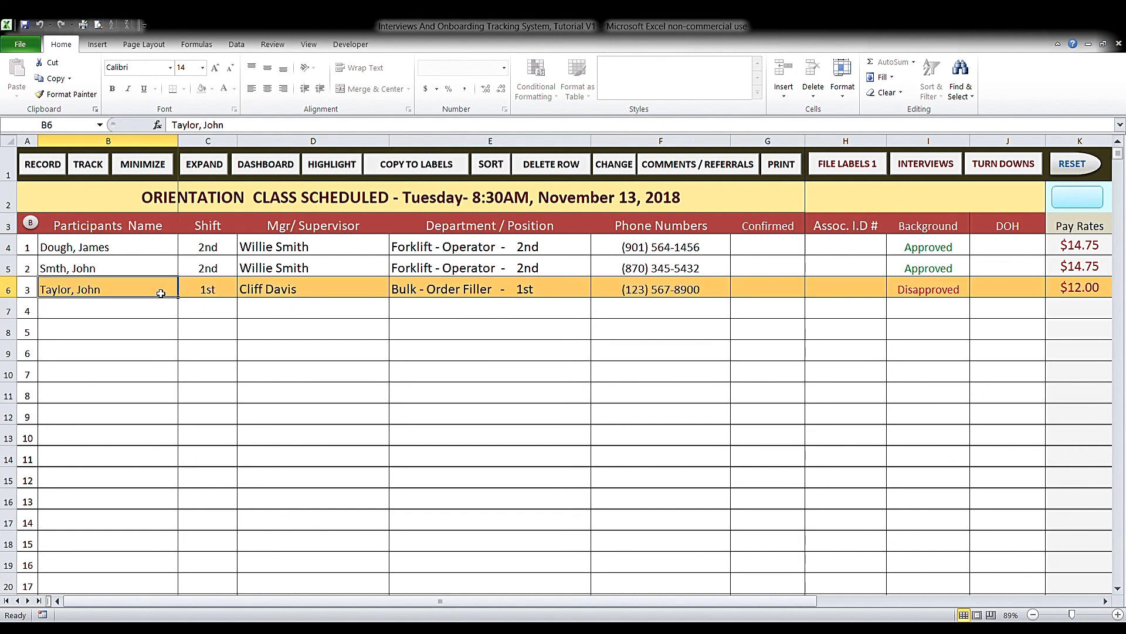
{"action": "left_click", "coordinate": [1087, 207]}
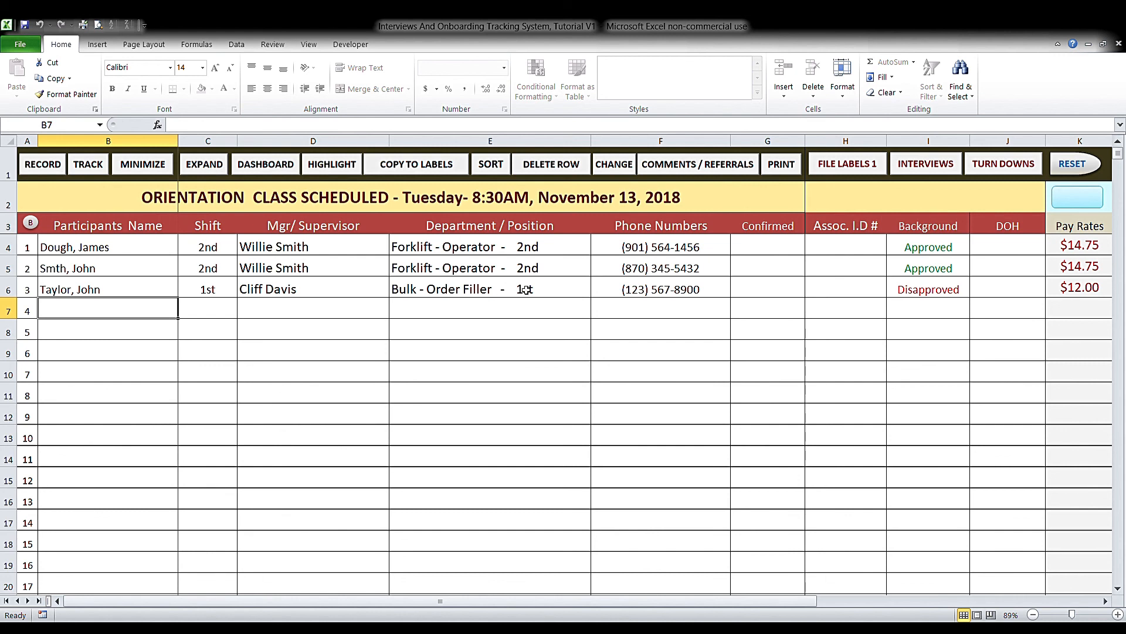
- Enter the associate ID numbers for the two approved participants in H4 and H5
{"action": "left_click", "coordinate": [841, 250]}
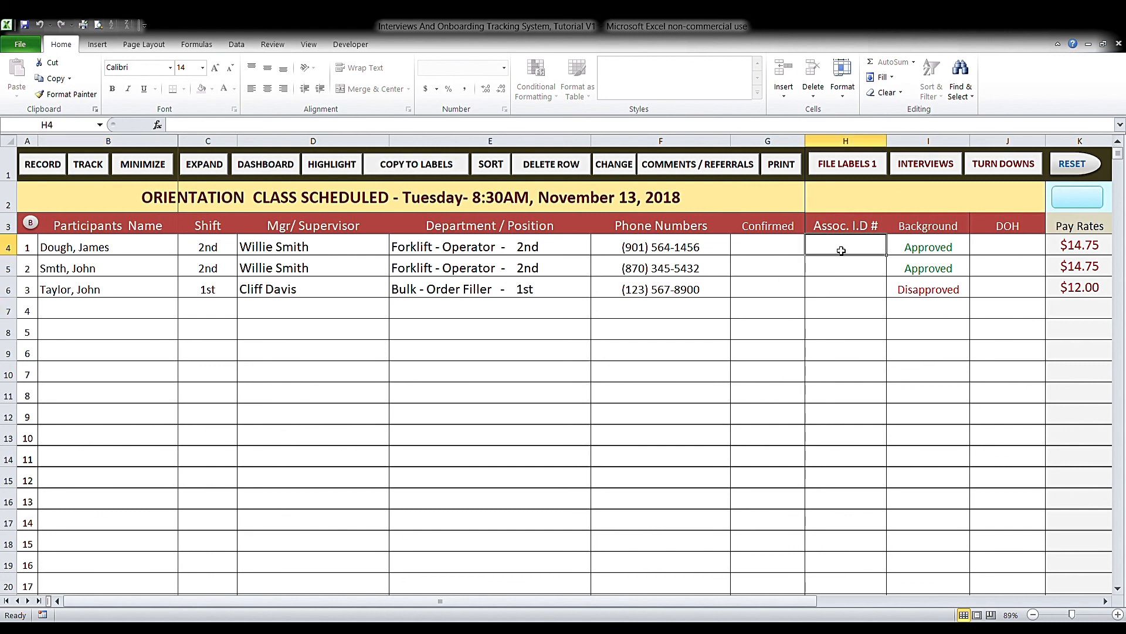
{"action": "type", "text": "2312356"}
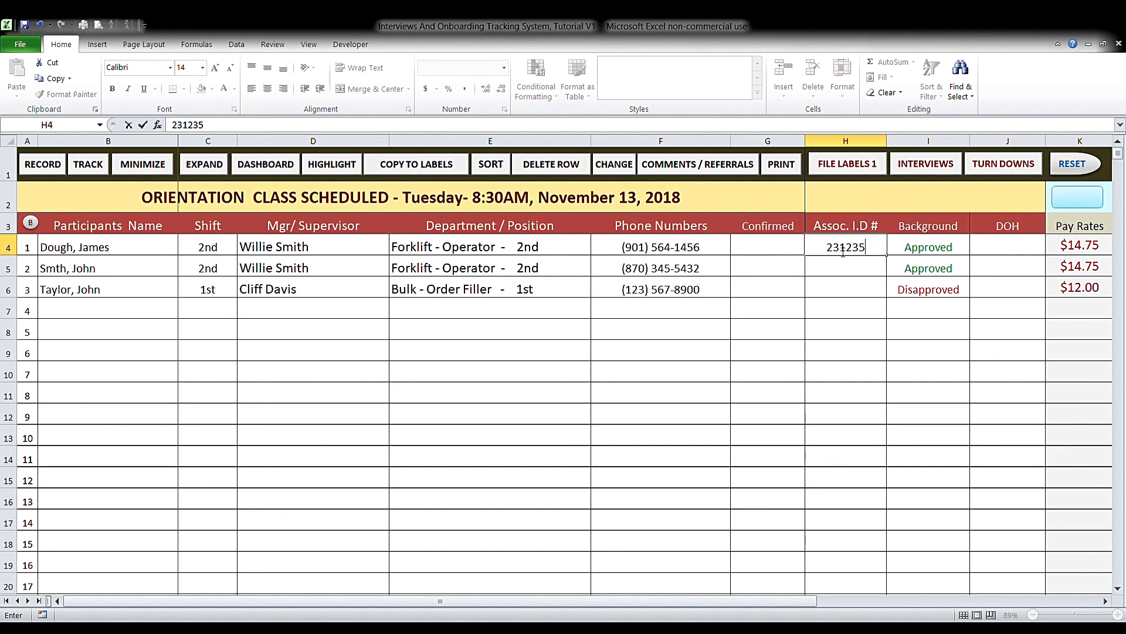
{"action": "double_click", "coordinate": [850, 264]}
{"action": "type", "text": "3246789"}
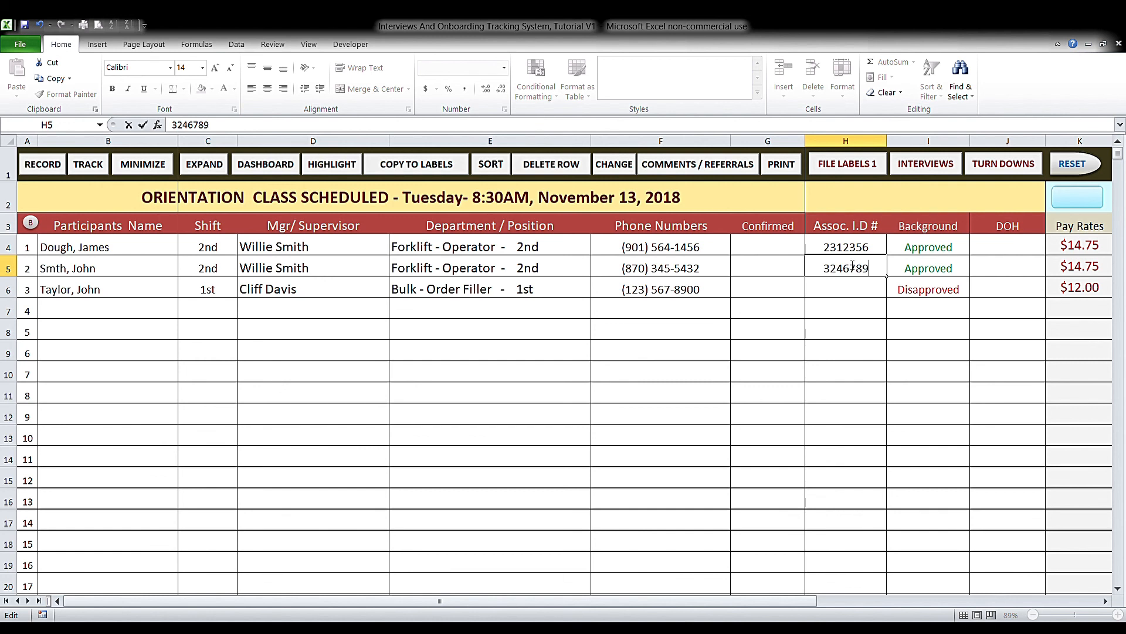
{"action": "left_click", "coordinate": [839, 290]}
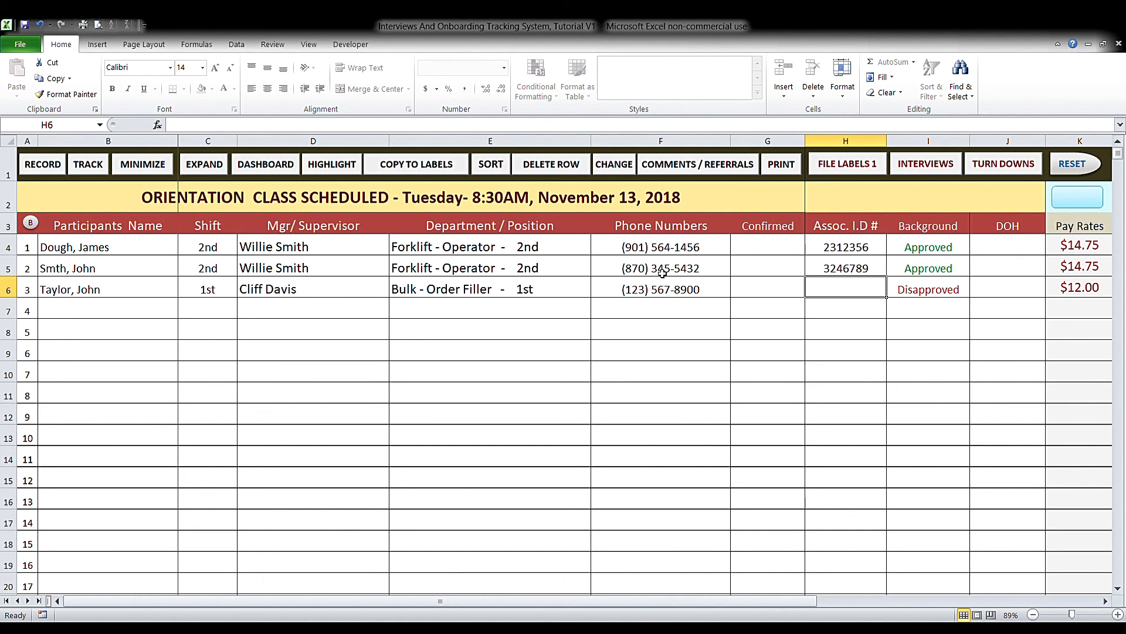
- Enter hire date 11/13/18 in J4 and fill it down to J5
{"action": "left_click", "coordinate": [1021, 249]}
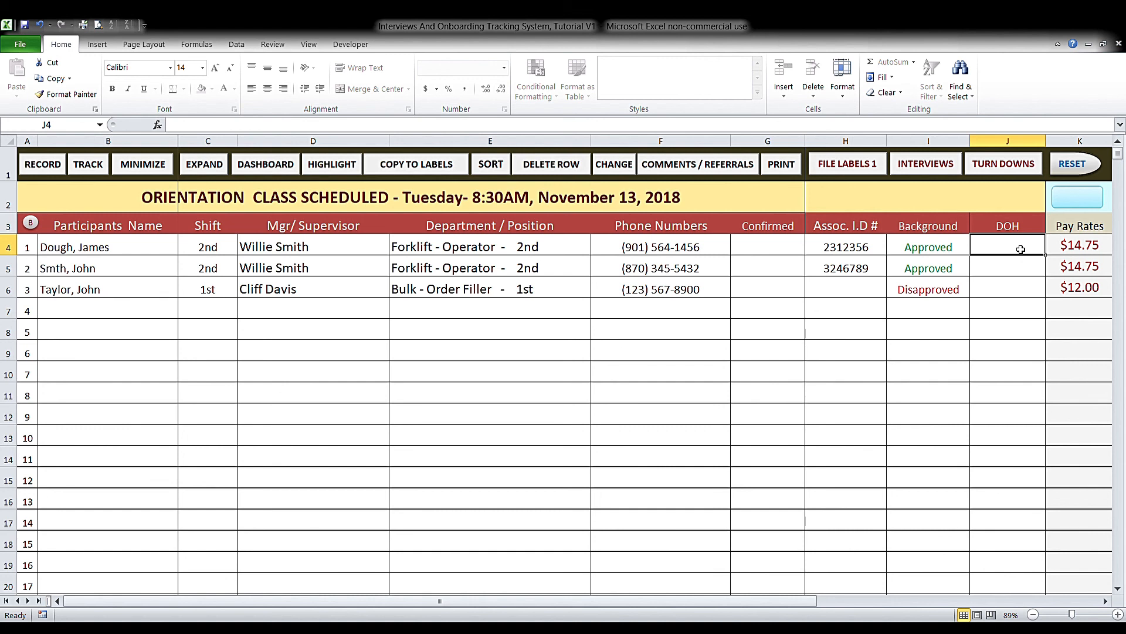
{"action": "type", "text": "11/13/"}
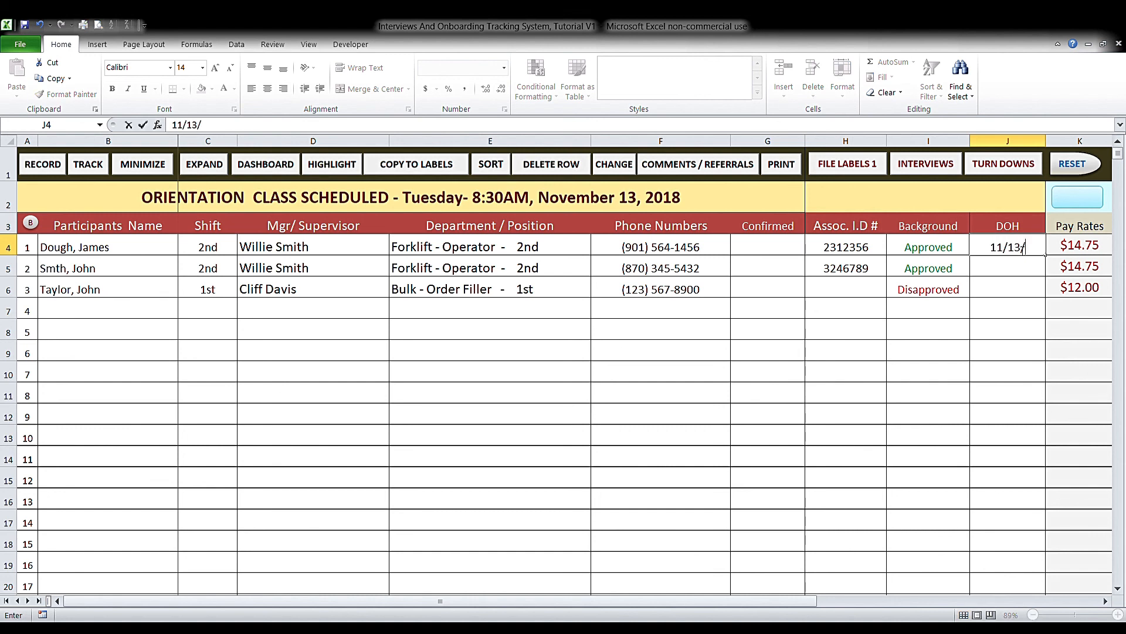
{"action": "type", "text": "18"}
{"action": "key", "text": "Return"}
{"action": "key", "text": "ctrl+d"}
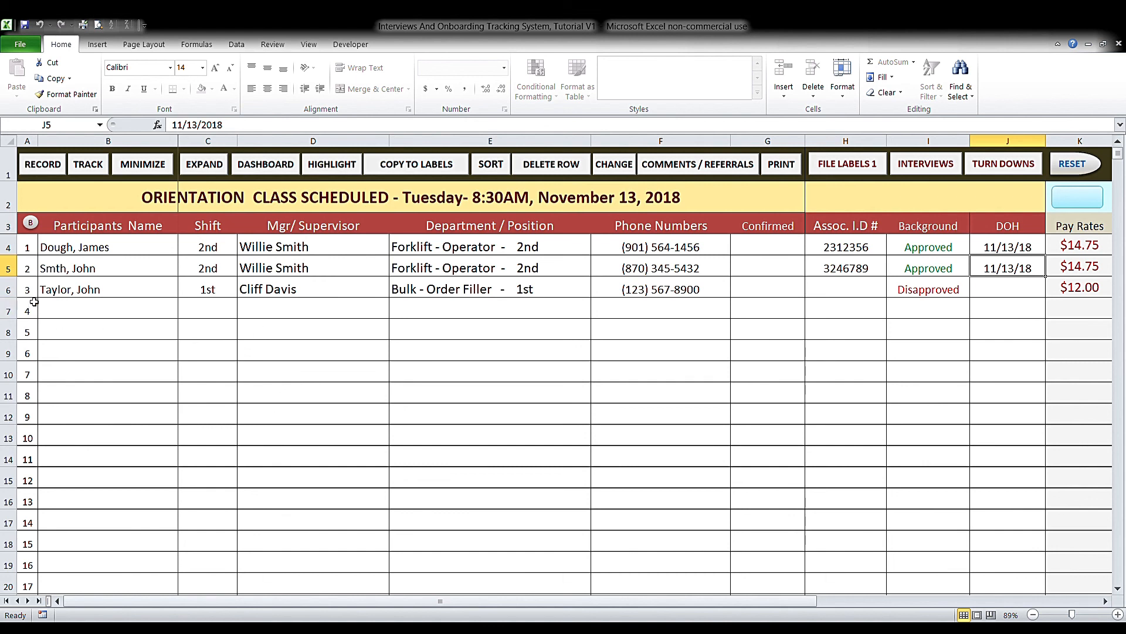
- Set Confirmed to YES in G4 and G5, then show the empty New Hire tracking sheet
{"action": "left_click", "coordinate": [772, 251]}
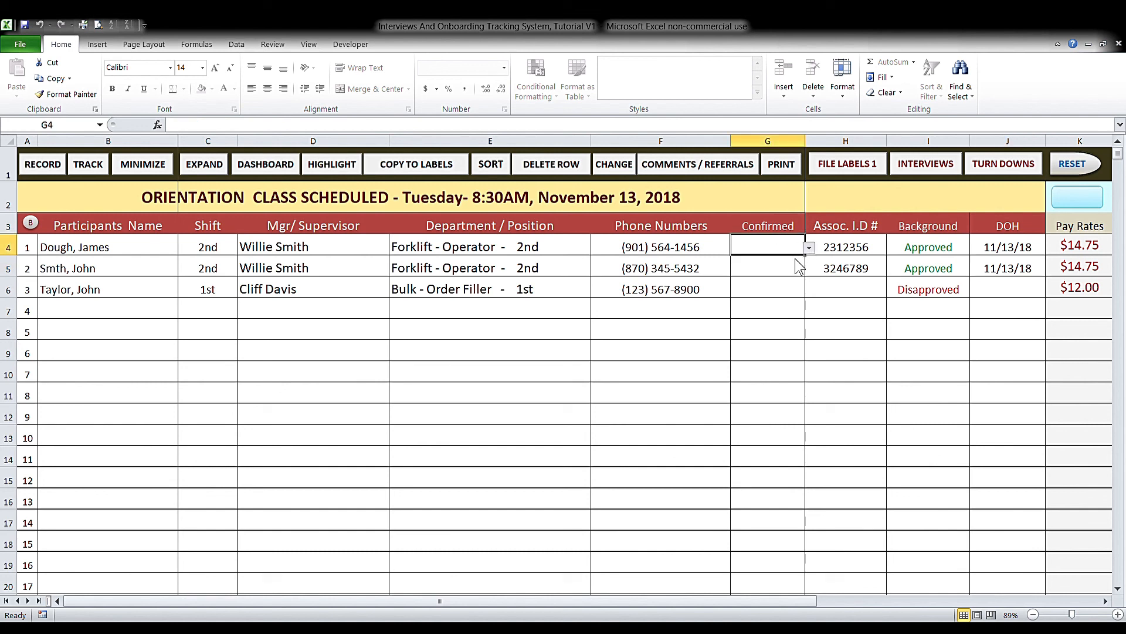
{"action": "type", "text": "YES"}
{"action": "key", "text": "Return"}
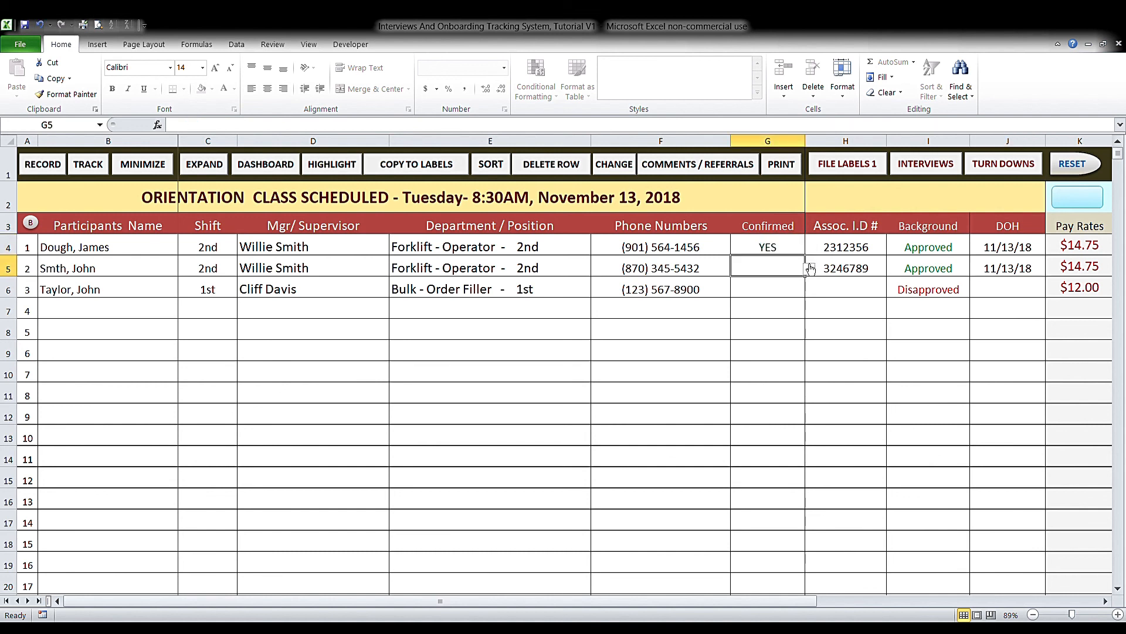
{"action": "left_click", "coordinate": [797, 281]}
{"action": "left_click", "coordinate": [97, 170]}
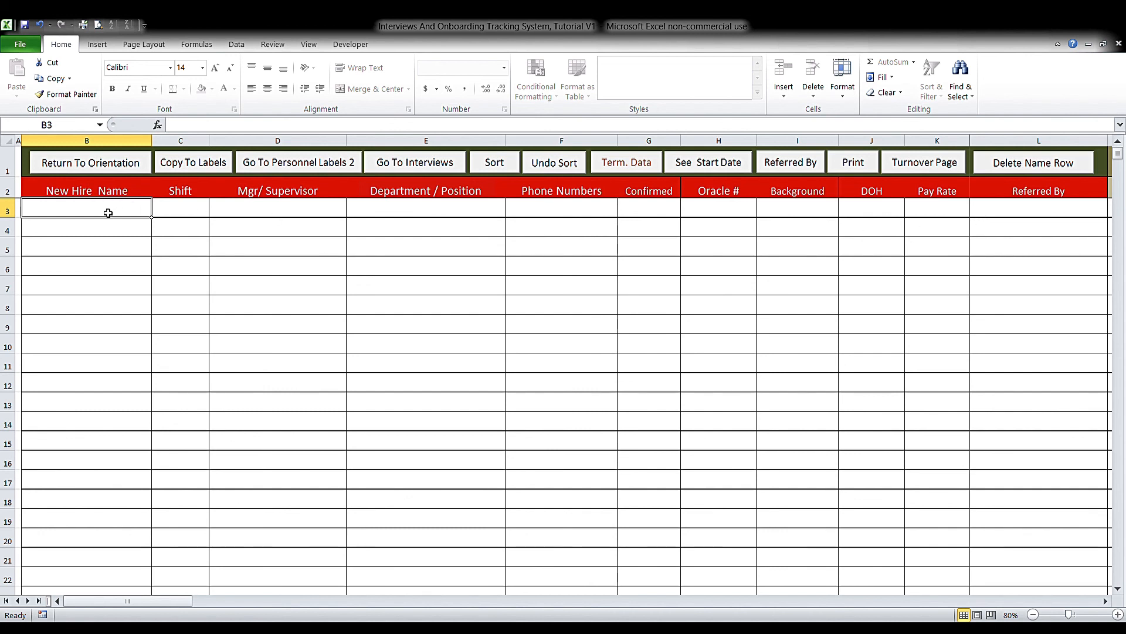
- Select the first approved participant in B4, record them to New Hire, and return to Orientation
{"action": "left_click", "coordinate": [122, 175]}
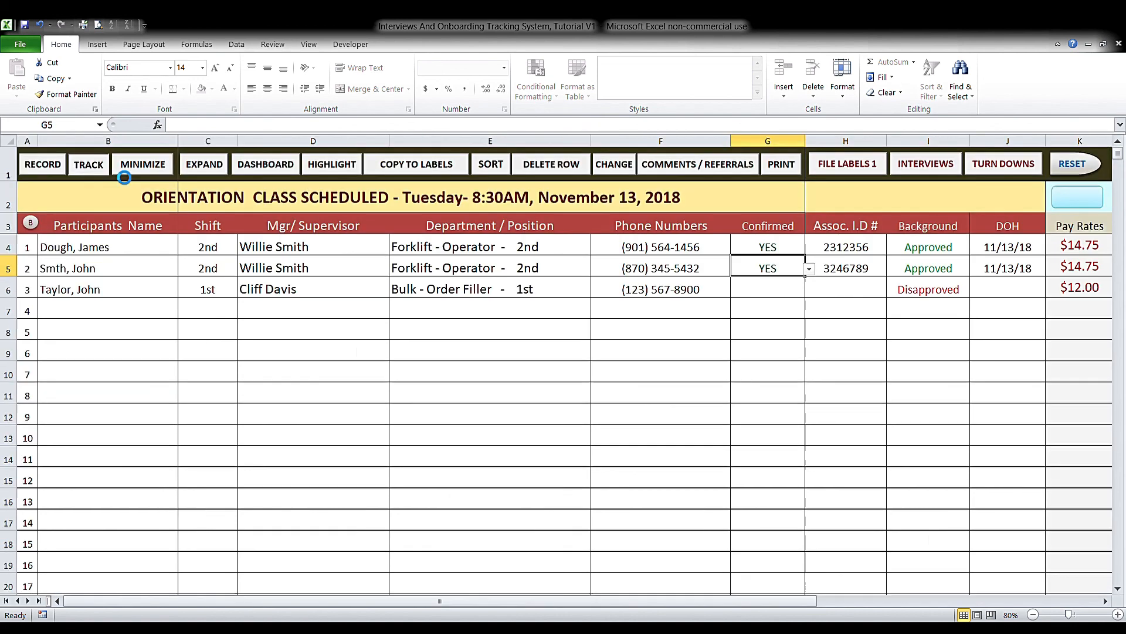
{"action": "left_click", "coordinate": [87, 251]}
{"action": "left_click", "coordinate": [99, 266]}
{"action": "left_click", "coordinate": [103, 249]}
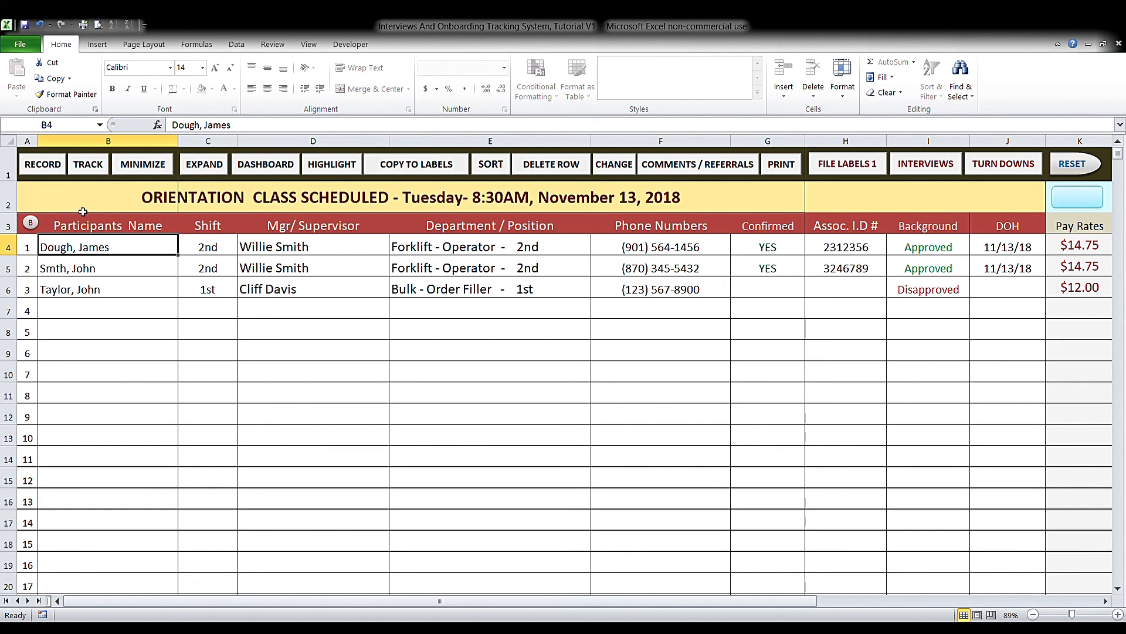
{"action": "left_click", "coordinate": [55, 166]}
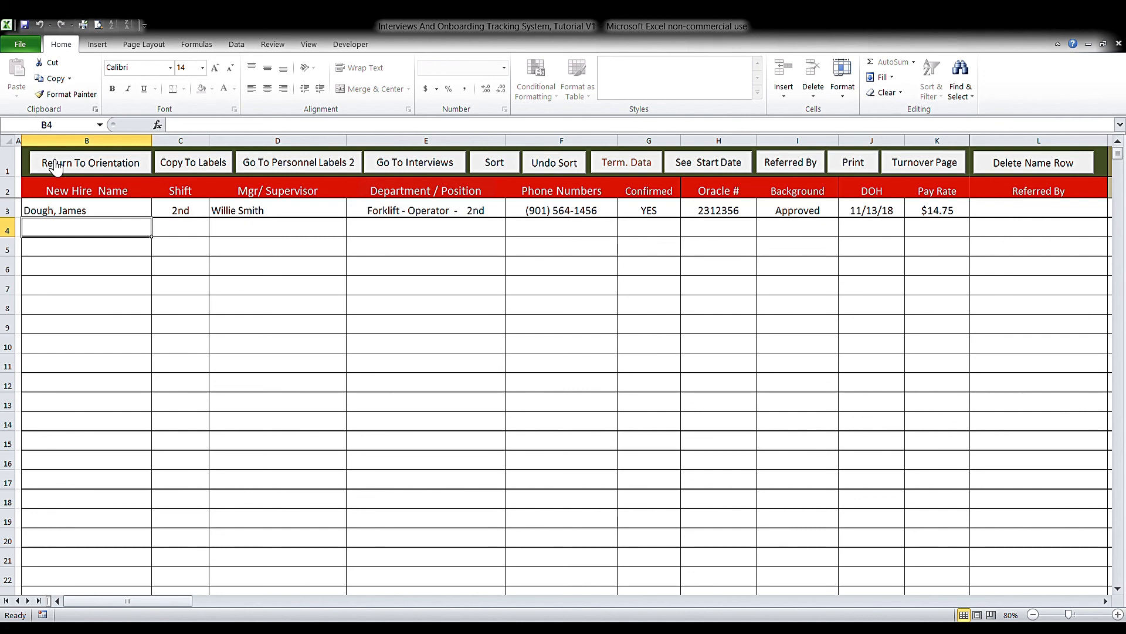
{"action": "left_click", "coordinate": [56, 166]}
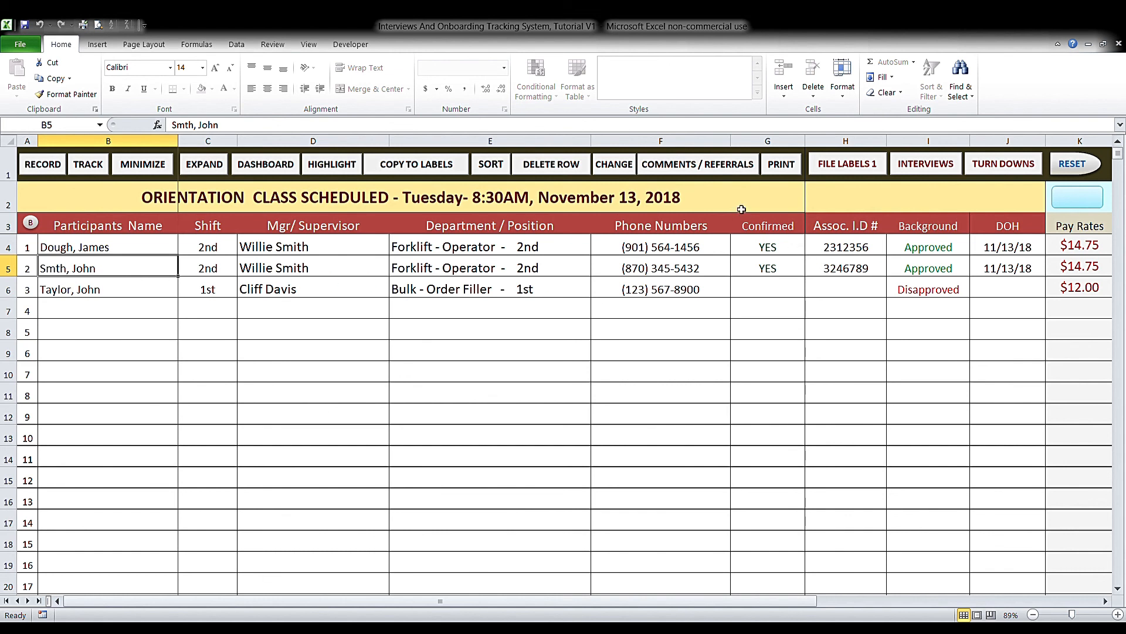
- Enter the referrer's name in the second participant's Referred By cell M5, then hide the comment columns
{"action": "left_click", "coordinate": [715, 169]}
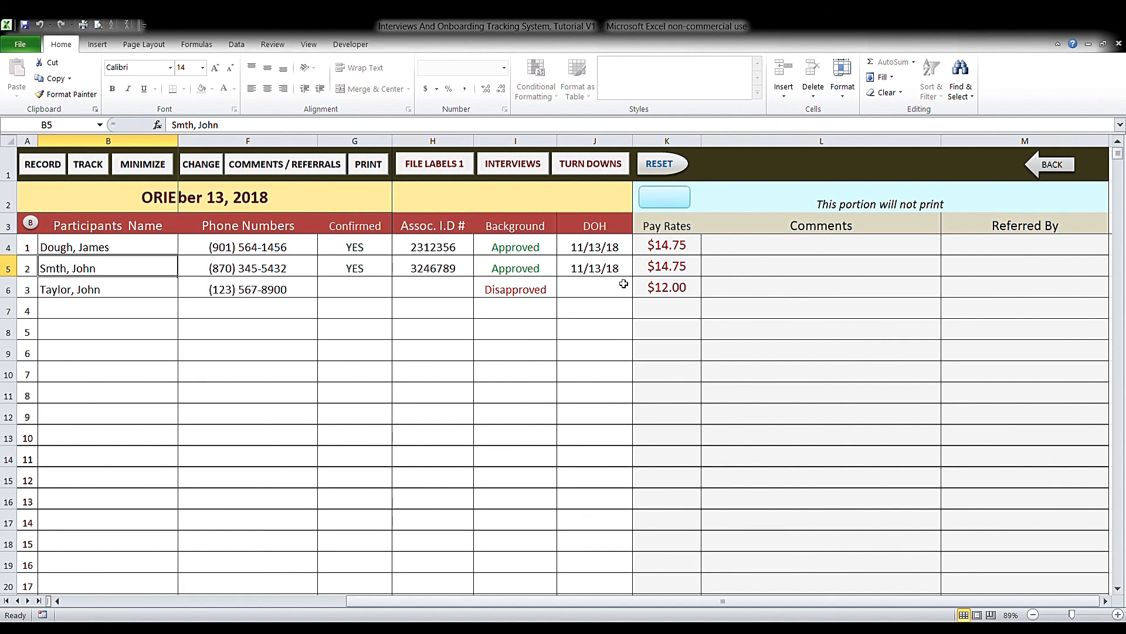
{"action": "left_click", "coordinate": [994, 270]}
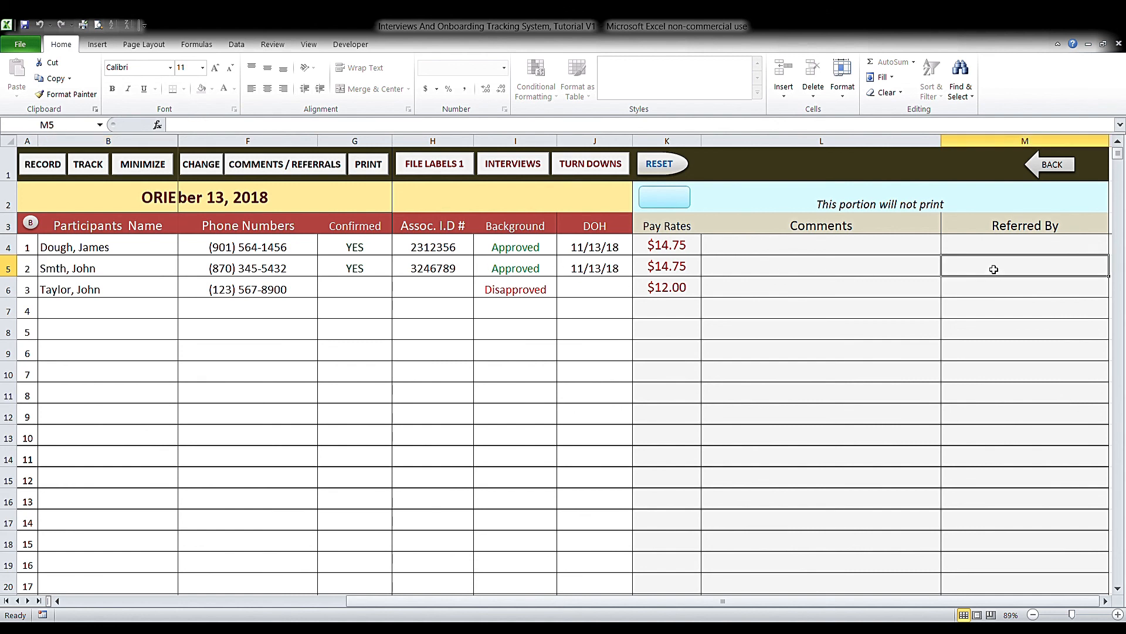
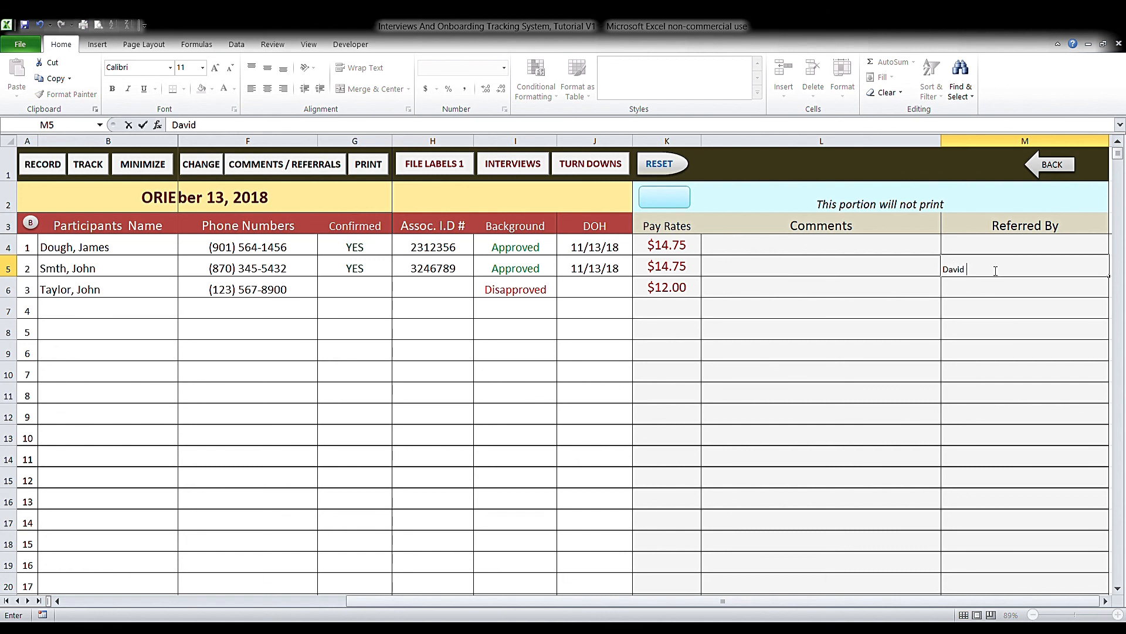
{"action": "left_click", "coordinate": [1038, 167]}
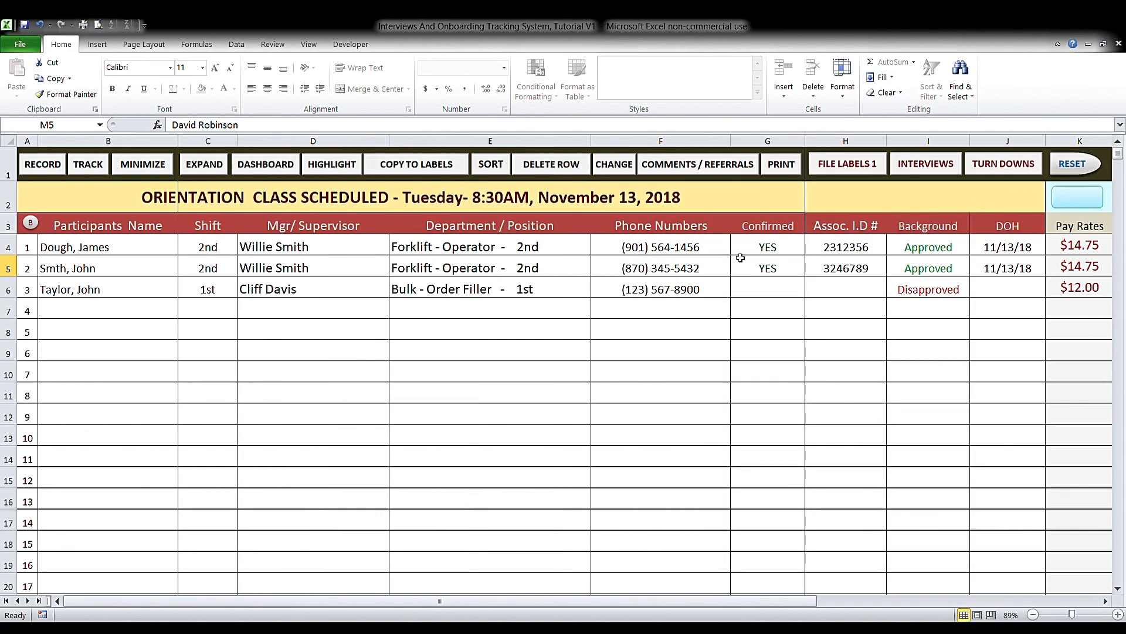
- Record the second participant in B5 on the New Hire sheet and return to Orientation
{"action": "left_click", "coordinate": [68, 274]}
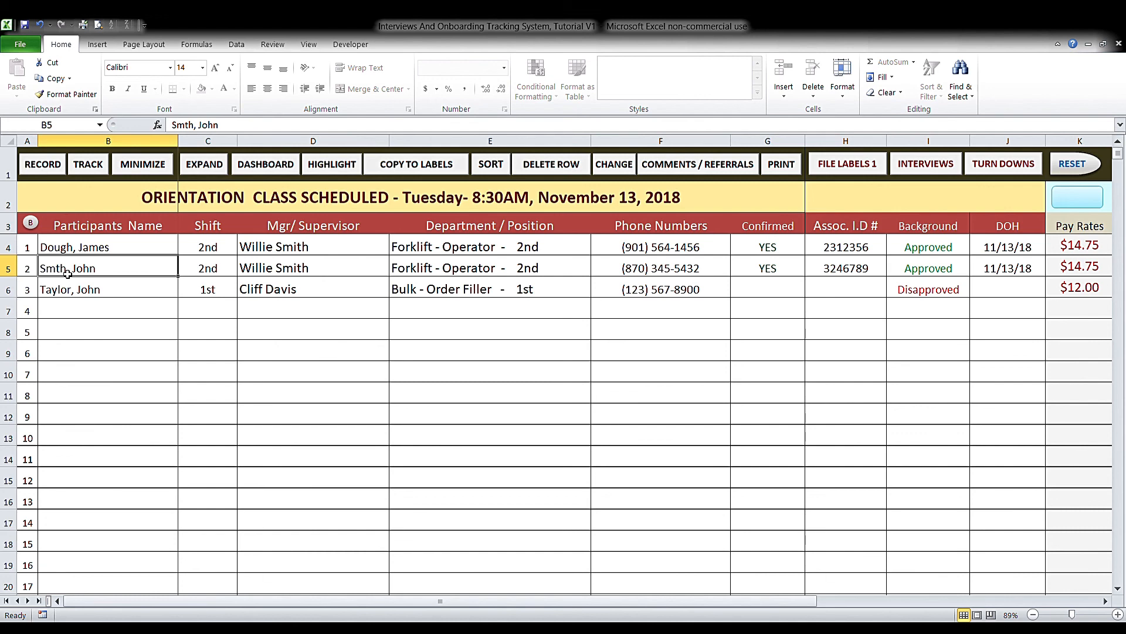
{"action": "left_click", "coordinate": [55, 169]}
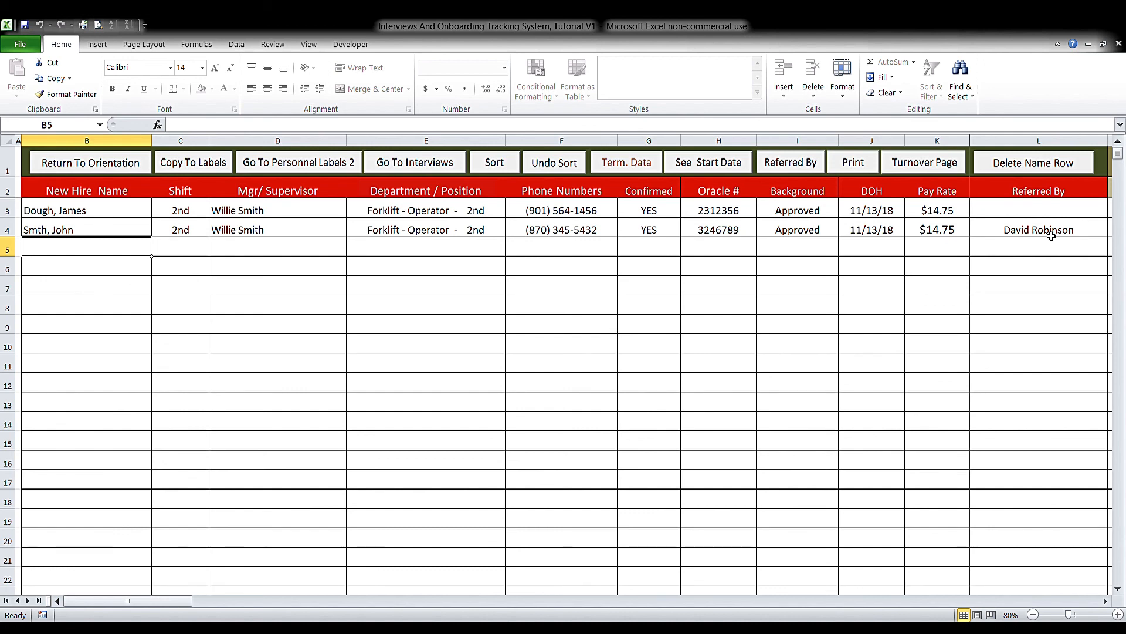
{"action": "left_click", "coordinate": [107, 166]}
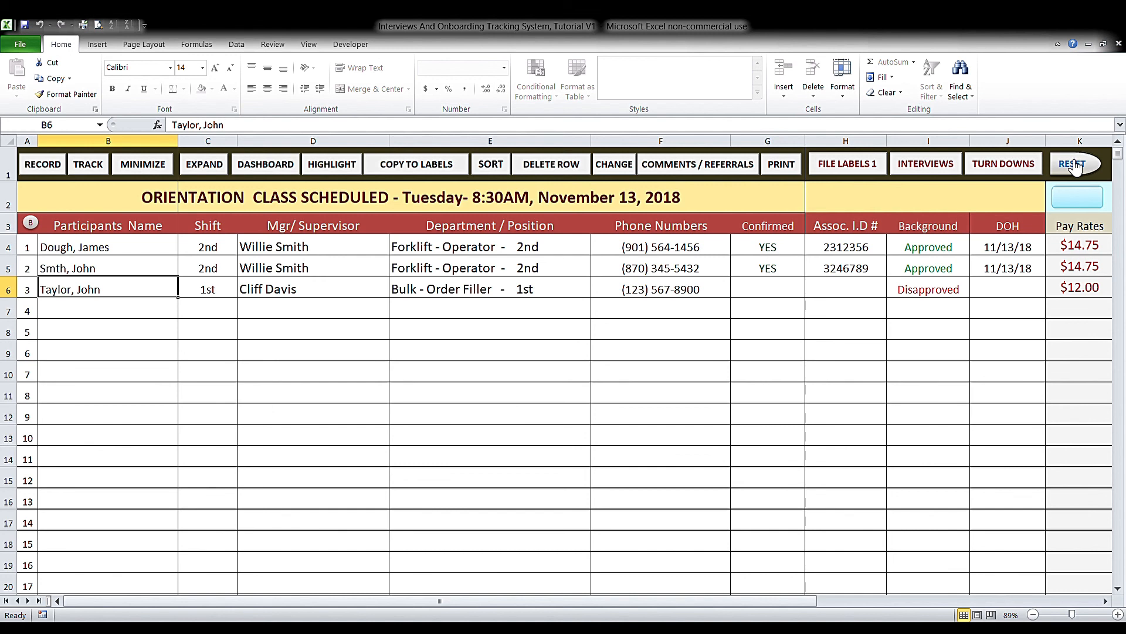
{"action": "left_click", "coordinate": [101, 311]}
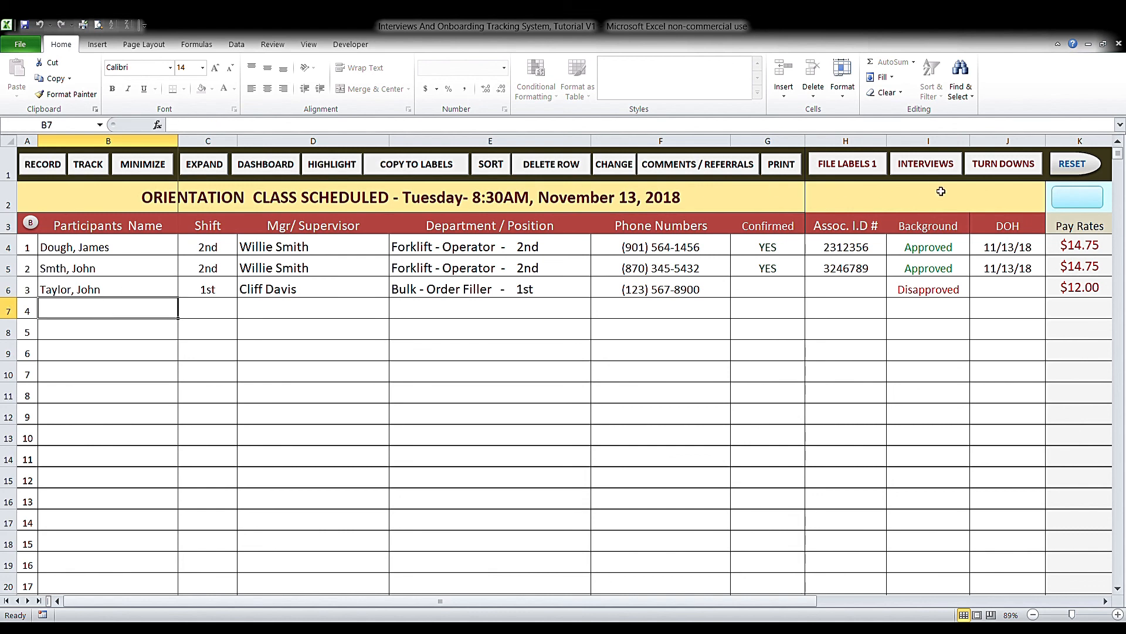
- On the interview schedule, enter the new applicant's name in row 11 with position Bulk - Order Filler - 2nd
{"action": "left_click", "coordinate": [935, 164]}
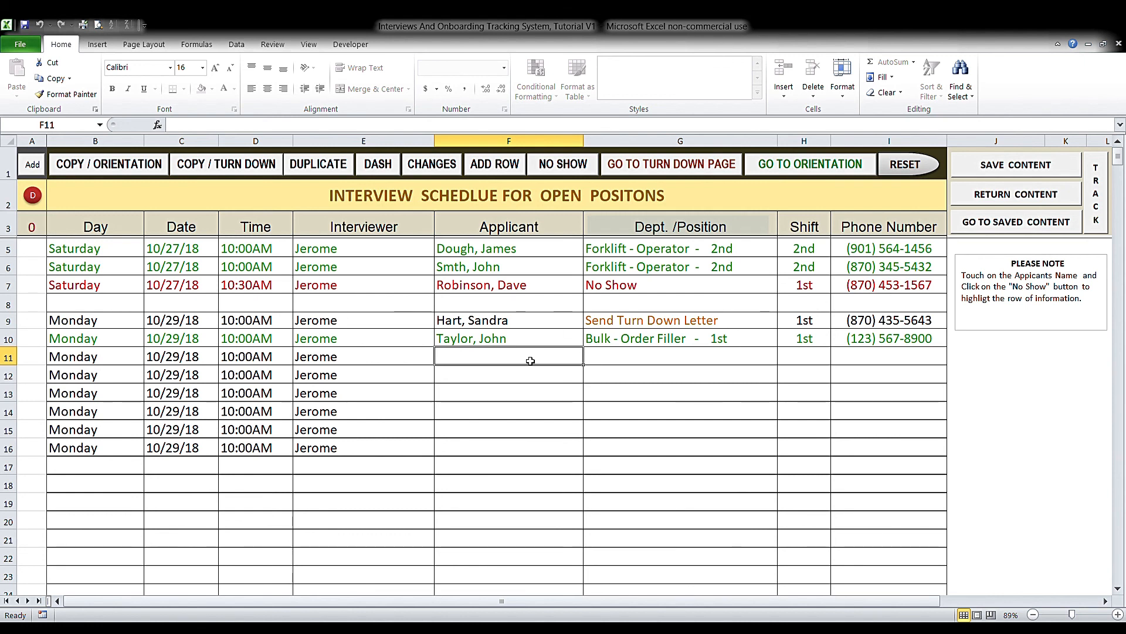
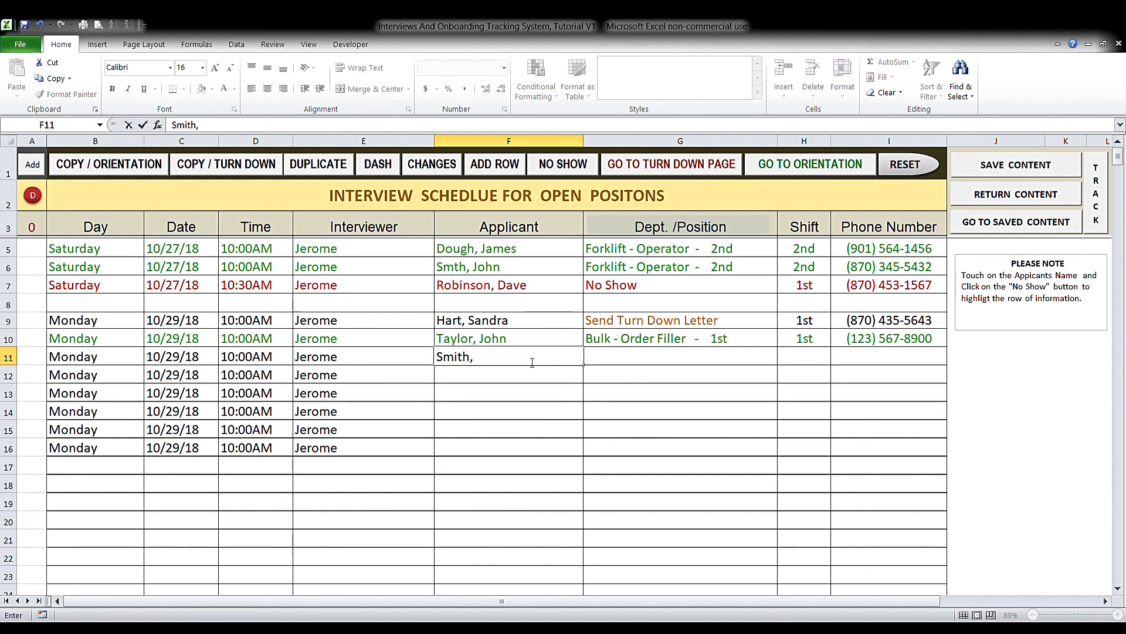
{"action": "left_click", "coordinate": [657, 362]}
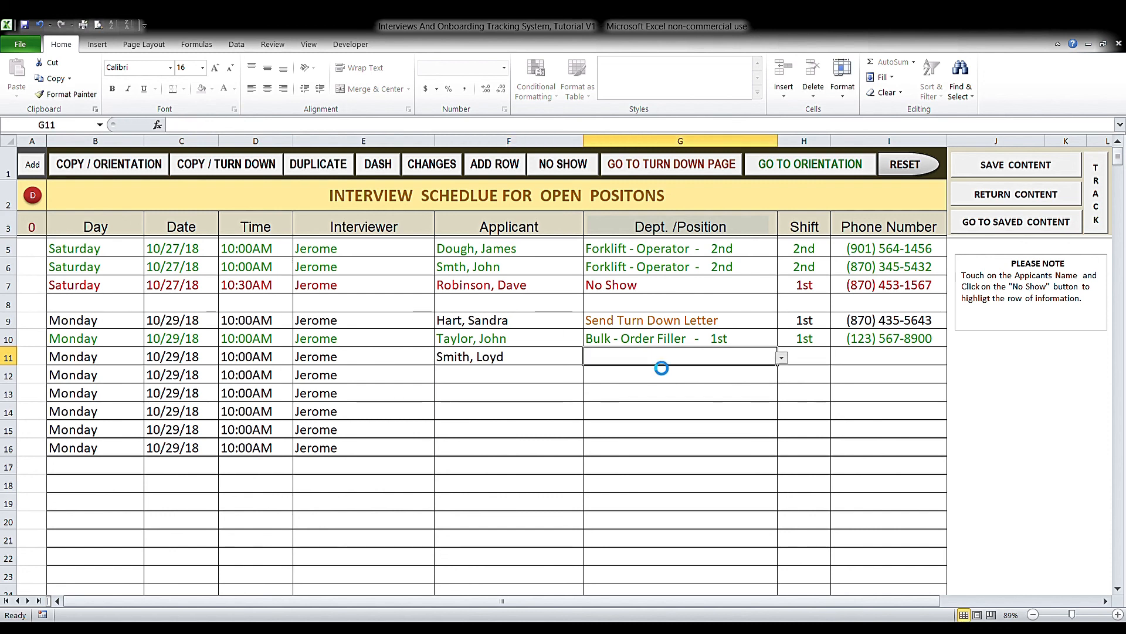
{"action": "left_click", "coordinate": [697, 413]}
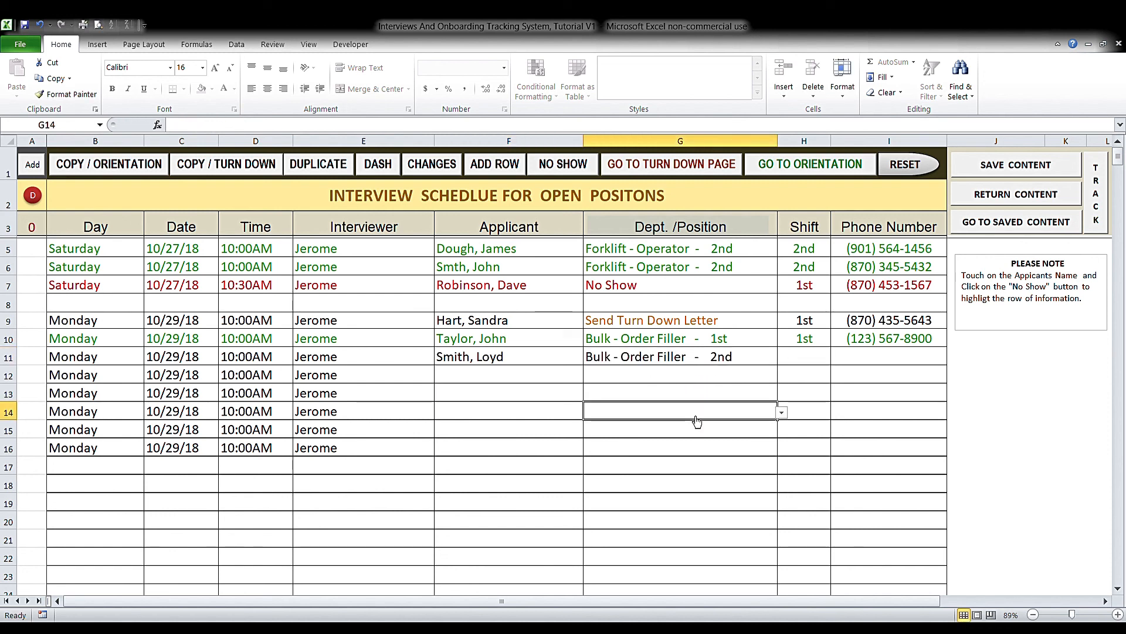
- Give the row 11 applicant shift 2nd and enter their phone number in I11
{"action": "left_click", "coordinate": [797, 358]}
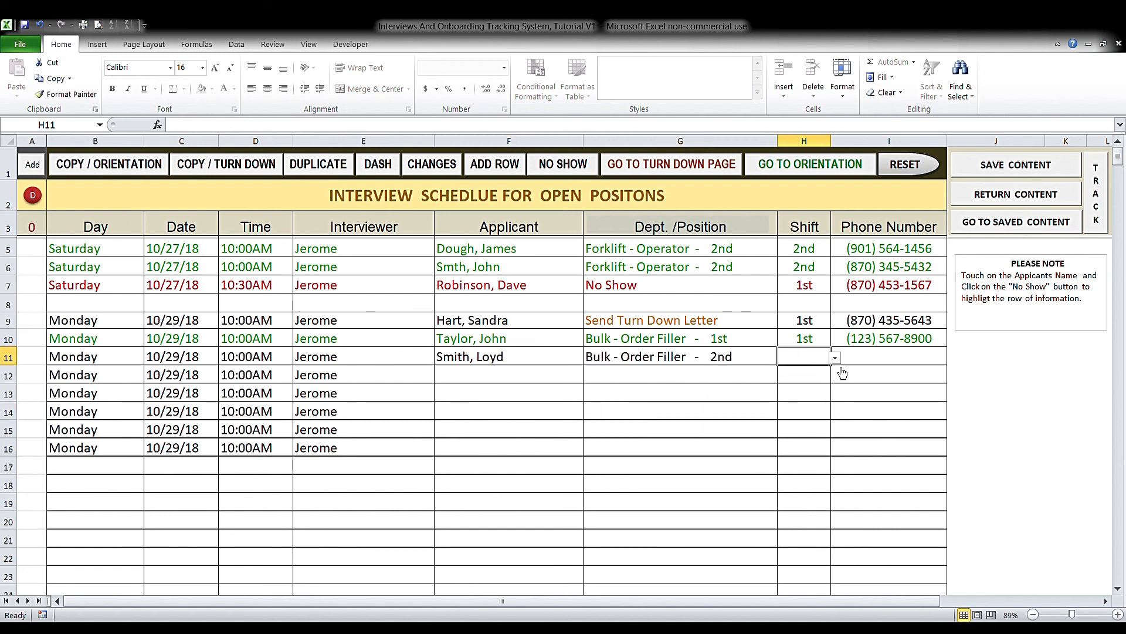
{"action": "type", "text": "2nd"}
{"action": "left_click", "coordinate": [876, 359]}
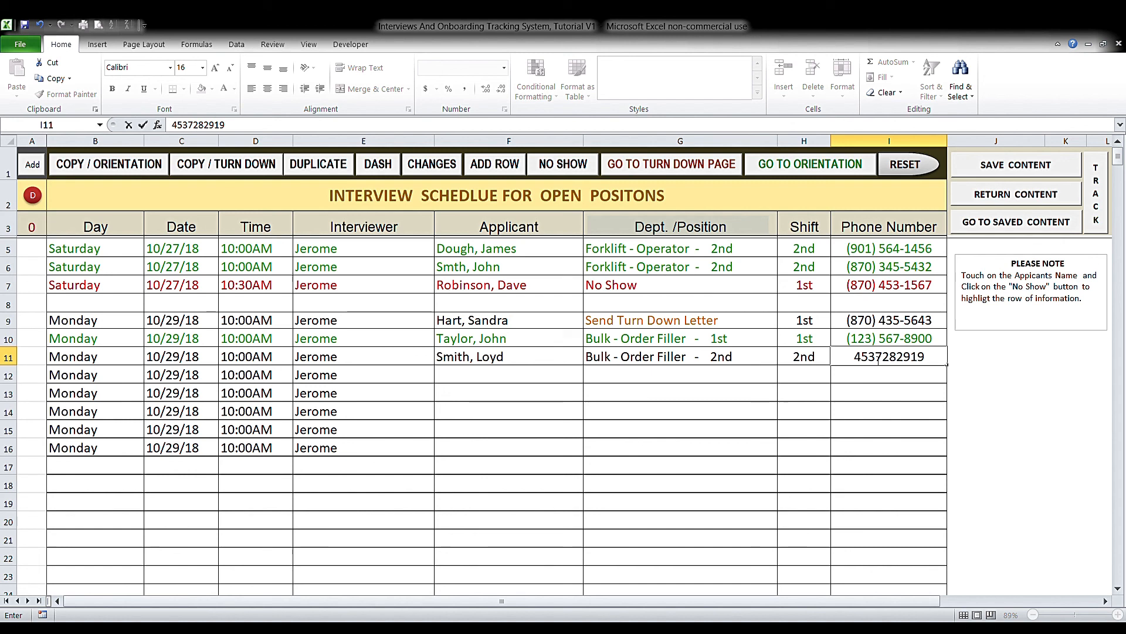
{"action": "left_click", "coordinate": [545, 379]}
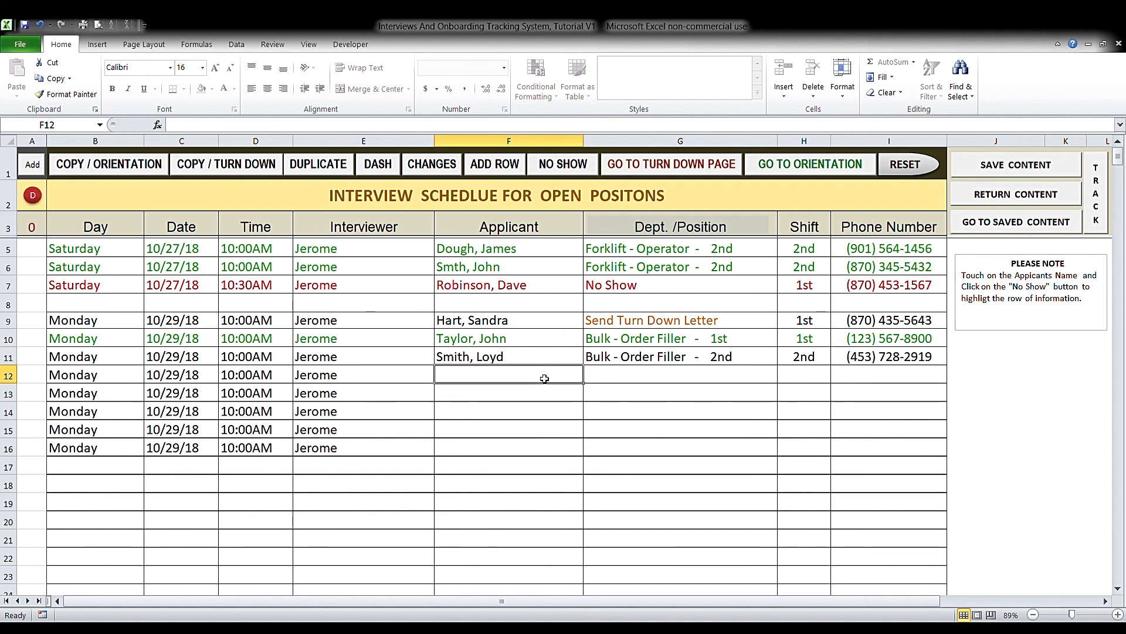
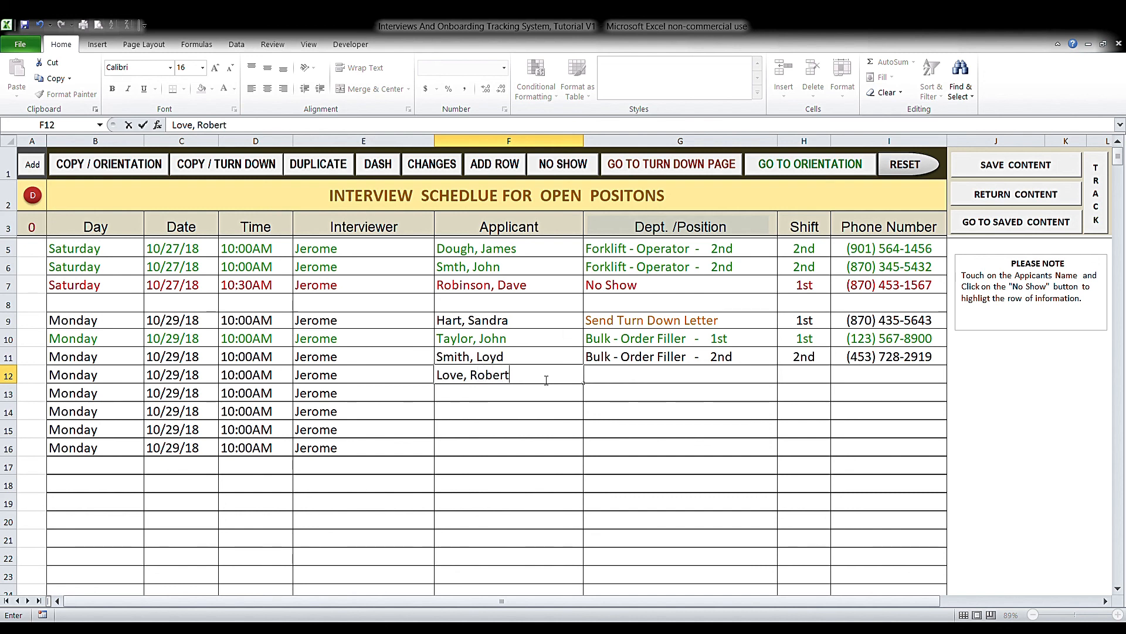
- Enter a new applicant's name in F12 with position Shipping - Loader - 1st and shift 1st
{"action": "left_click", "coordinate": [603, 377]}
{"action": "left_click", "coordinate": [782, 377]}
{"action": "left_click", "coordinate": [774, 422]}
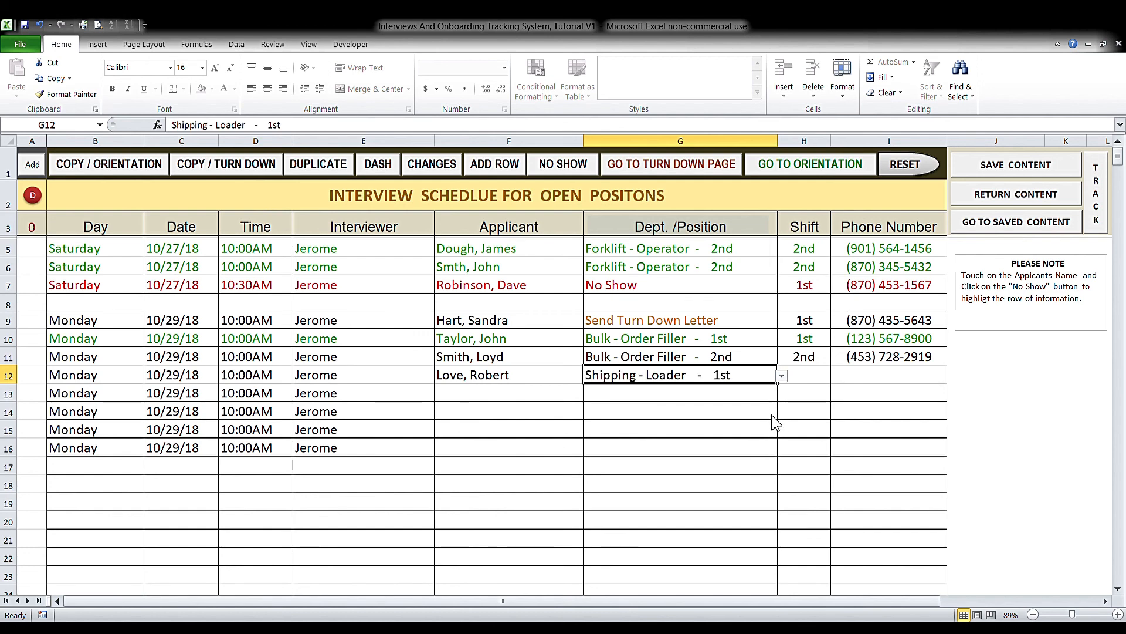
{"action": "left_click", "coordinate": [808, 375]}
{"action": "left_click", "coordinate": [834, 376]}
{"action": "left_click", "coordinate": [822, 390]}
- Enter the row 12 applicant's phone number in I12, then add a missing digit via the formula bar
{"action": "left_click", "coordinate": [874, 381]}
{"action": "left_click", "coordinate": [874, 394]}
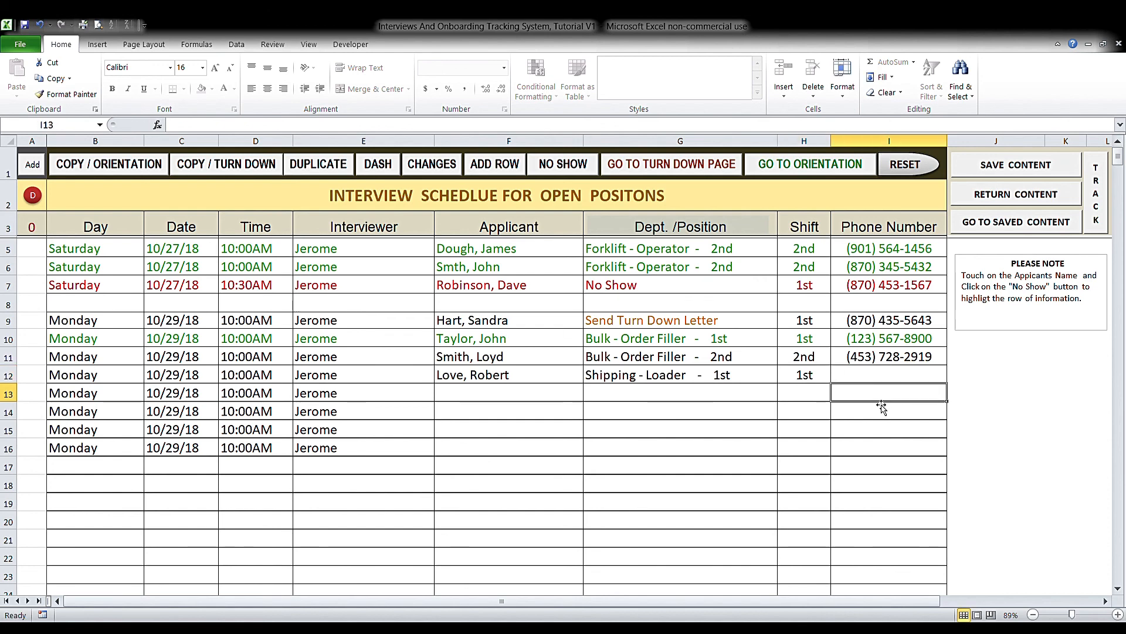
{"action": "double_click", "coordinate": [878, 381]}
{"action": "left_click", "coordinate": [874, 398]}
{"action": "left_click", "coordinate": [874, 382]}
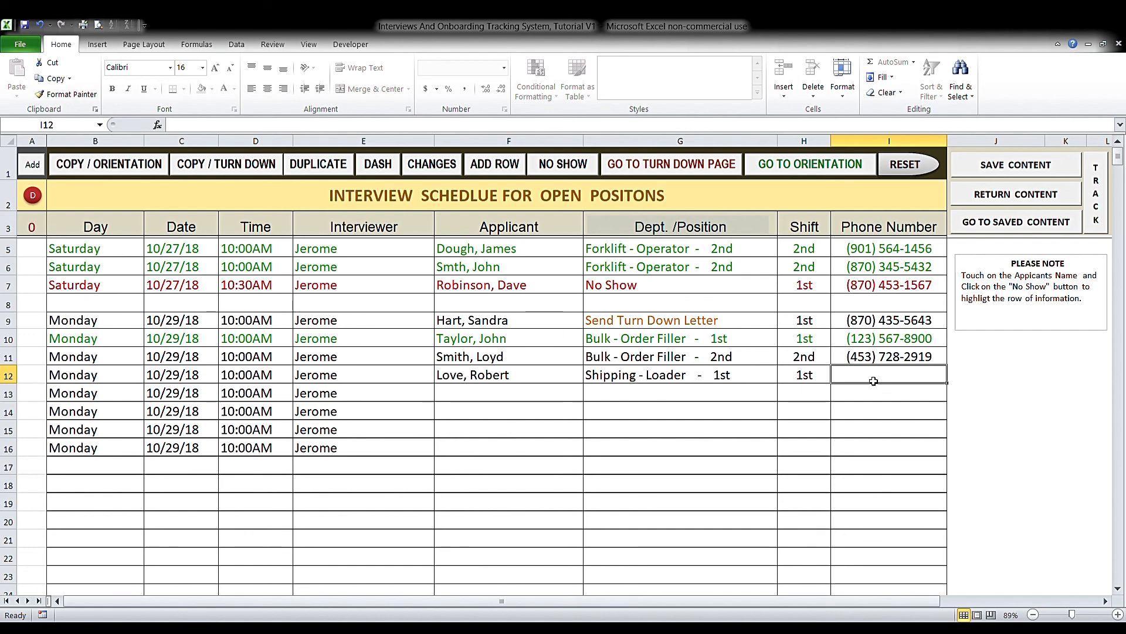
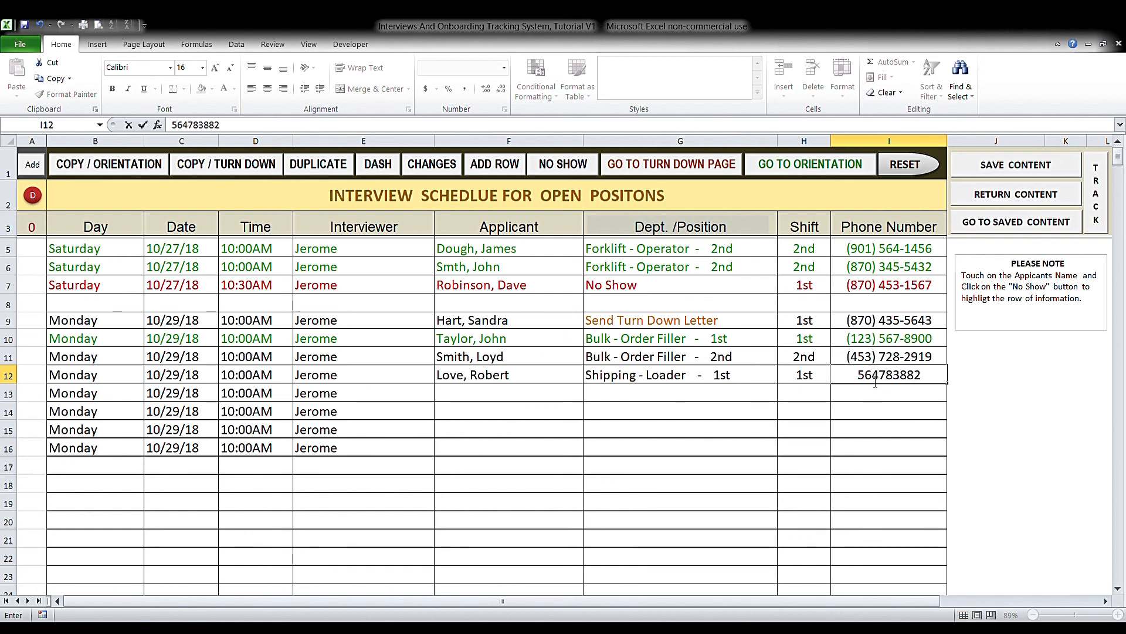
{"action": "key", "text": "Return"}
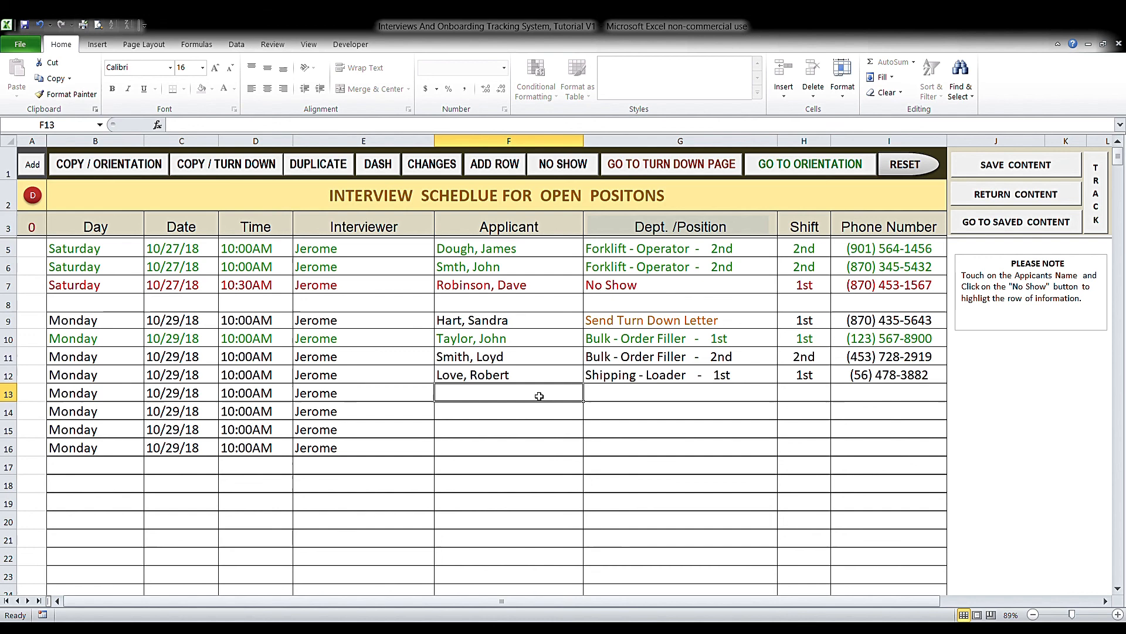
{"action": "left_click", "coordinate": [851, 380]}
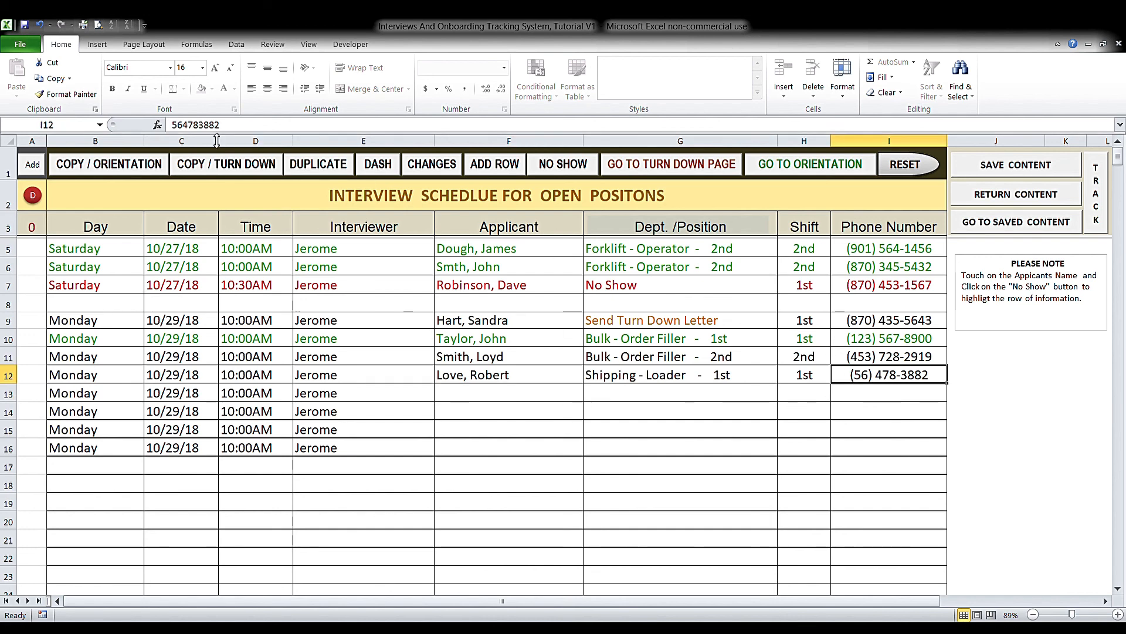
{"action": "left_click", "coordinate": [191, 126]}
{"action": "type", "text": "2"}
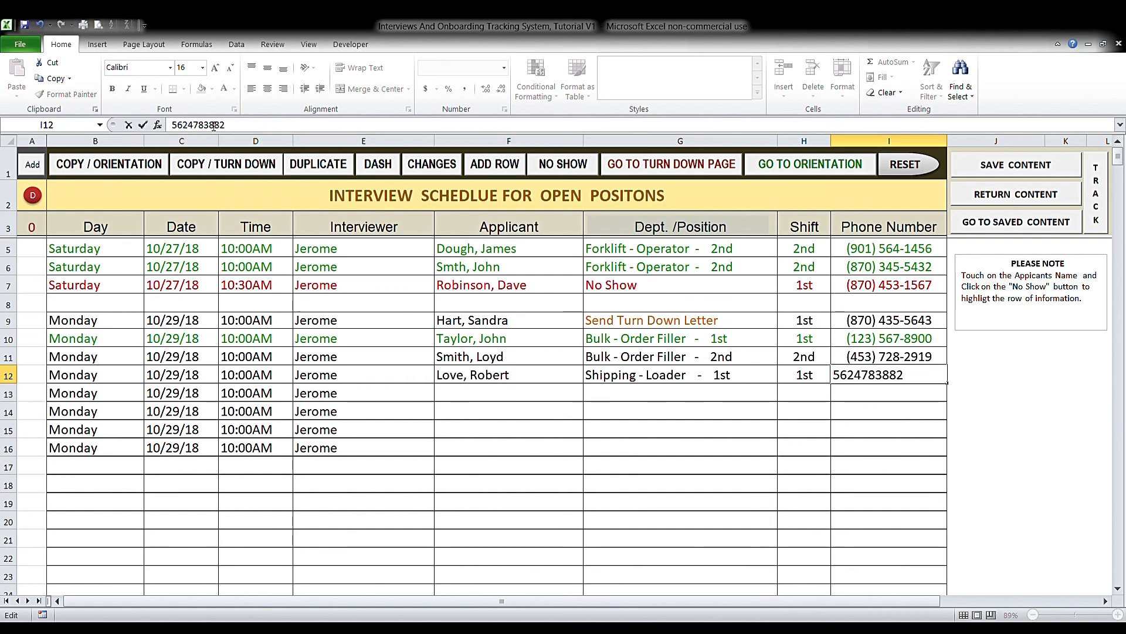
{"action": "left_click", "coordinate": [508, 399]}
{"action": "left_click", "coordinate": [493, 360]}
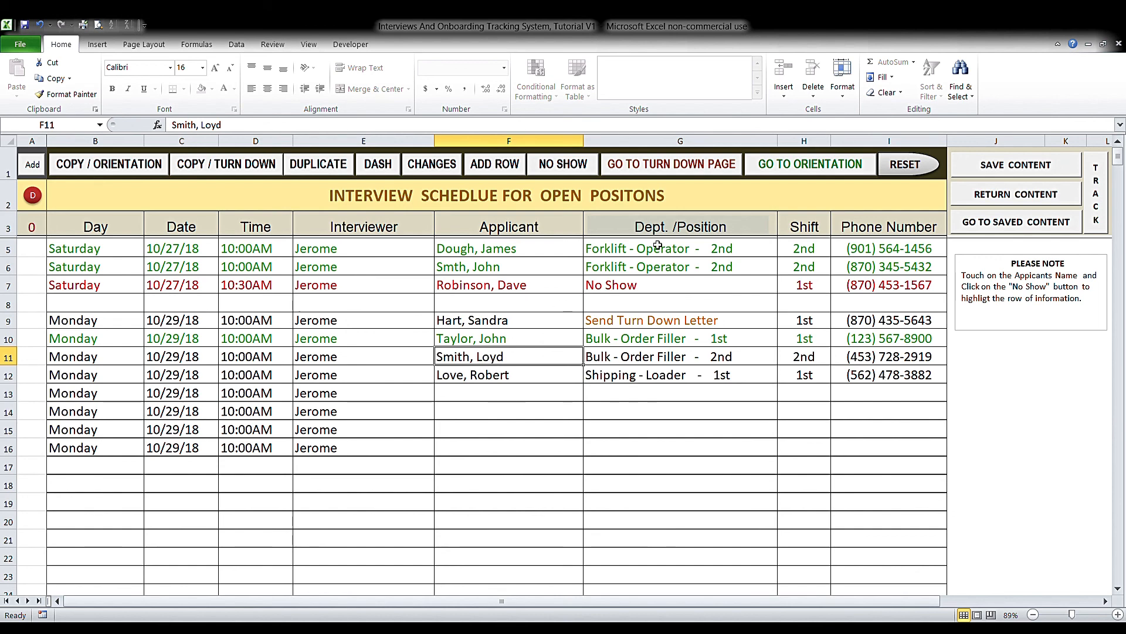
- Copy the row 11 and row 12 applicants to the orientation class list and view it
{"action": "left_click", "coordinate": [795, 171]}
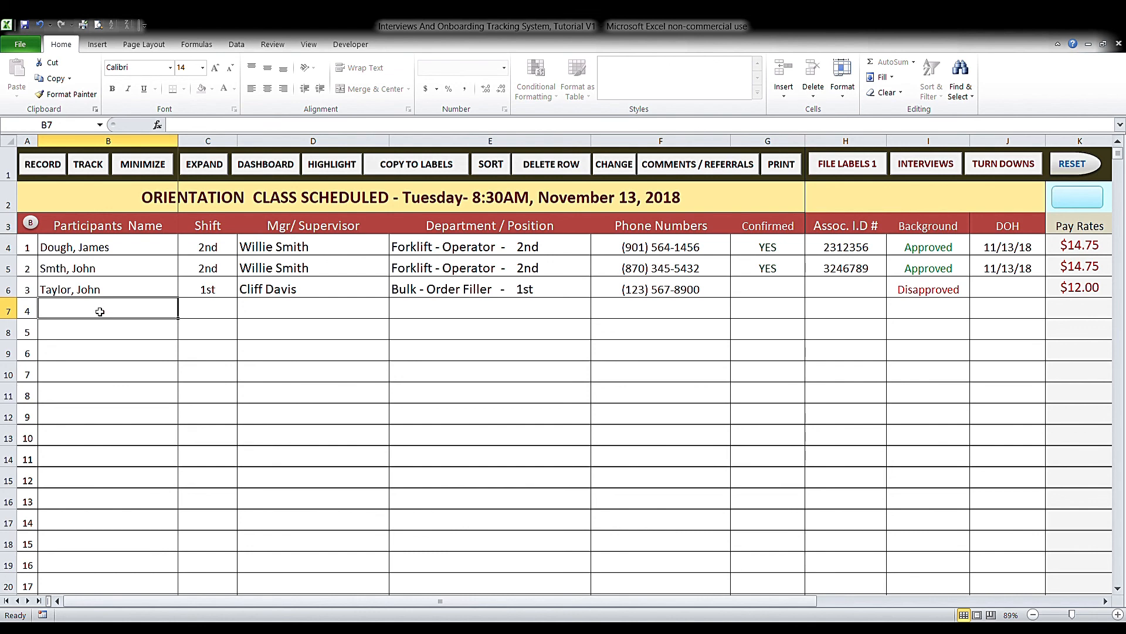
{"action": "left_click", "coordinate": [931, 169]}
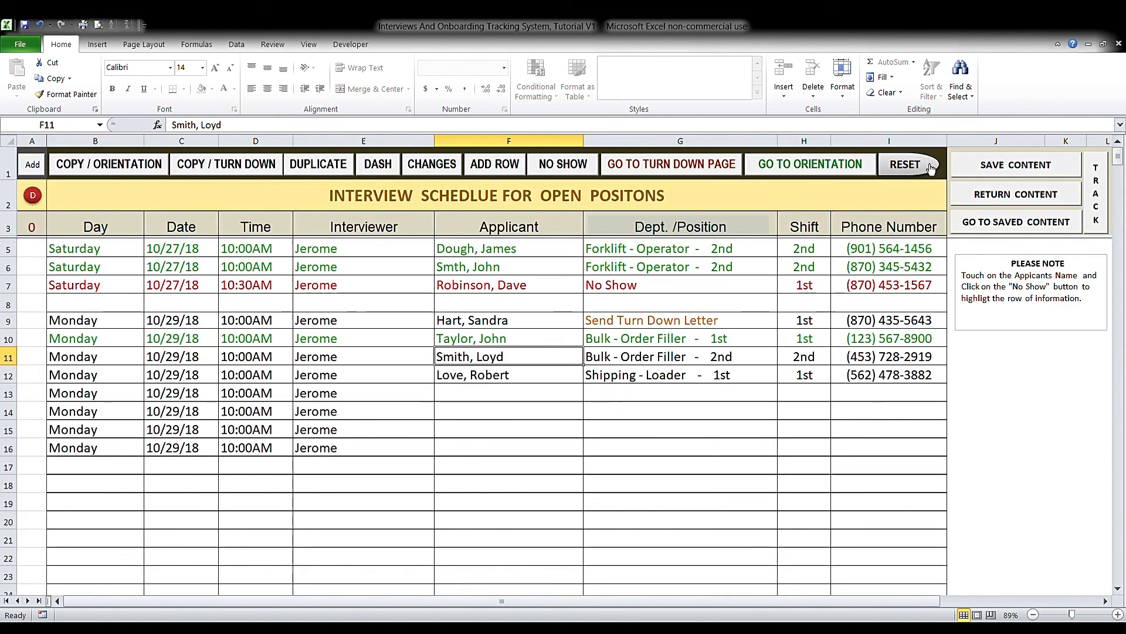
{"action": "left_click", "coordinate": [140, 166]}
{"action": "left_click", "coordinate": [141, 166]}
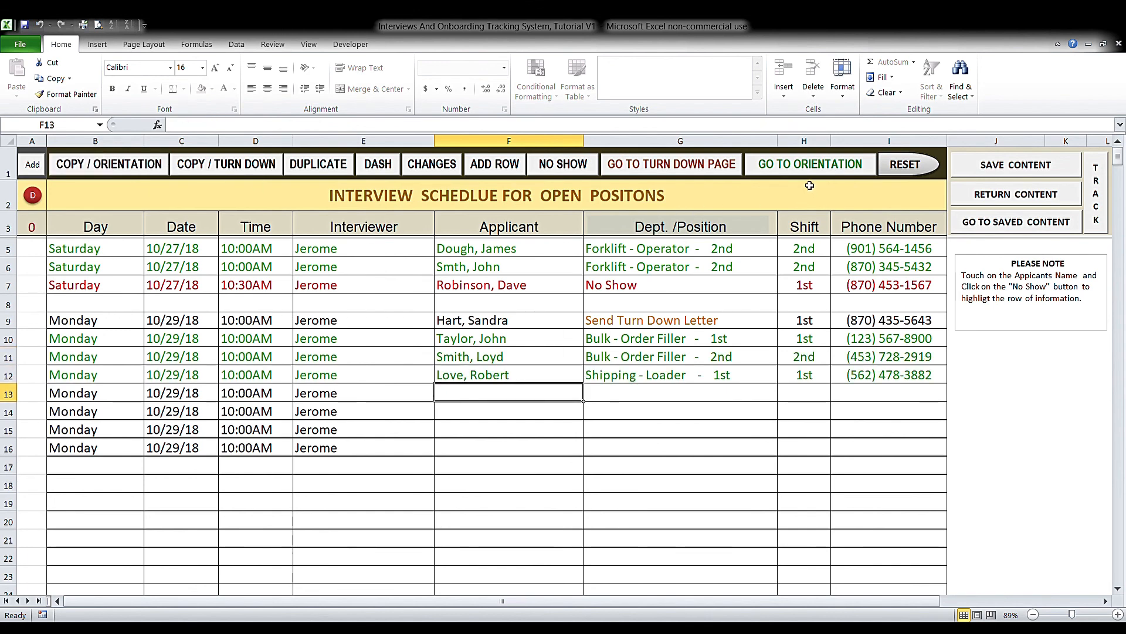
{"action": "left_click", "coordinate": [810, 165]}
{"action": "left_click", "coordinate": [232, 311]}
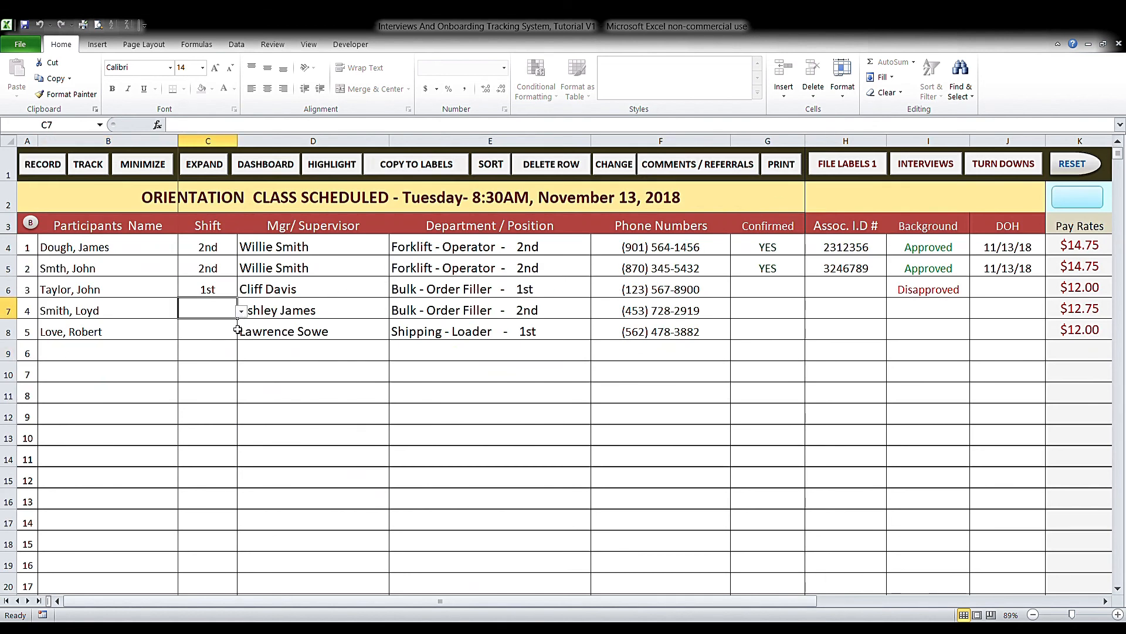
- Set shift 2nd in C7 and shift 1st in C8 for the two new participants
{"action": "left_click", "coordinate": [241, 311]}
{"action": "left_click", "coordinate": [229, 330]}
{"action": "left_click", "coordinate": [226, 332]}
{"action": "left_click", "coordinate": [241, 332]}
{"action": "left_click", "coordinate": [234, 344]}
- Set the background check to Pending in I7 and I8
{"action": "left_click", "coordinate": [787, 316]}
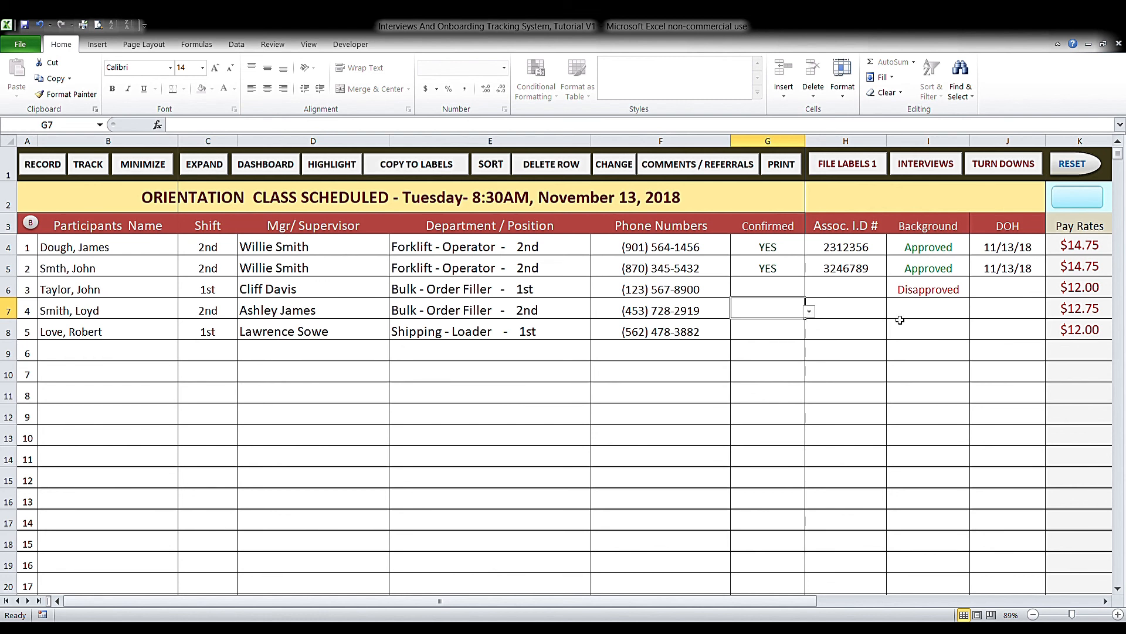
{"action": "left_click", "coordinate": [930, 317]}
{"action": "left_click", "coordinate": [973, 315]}
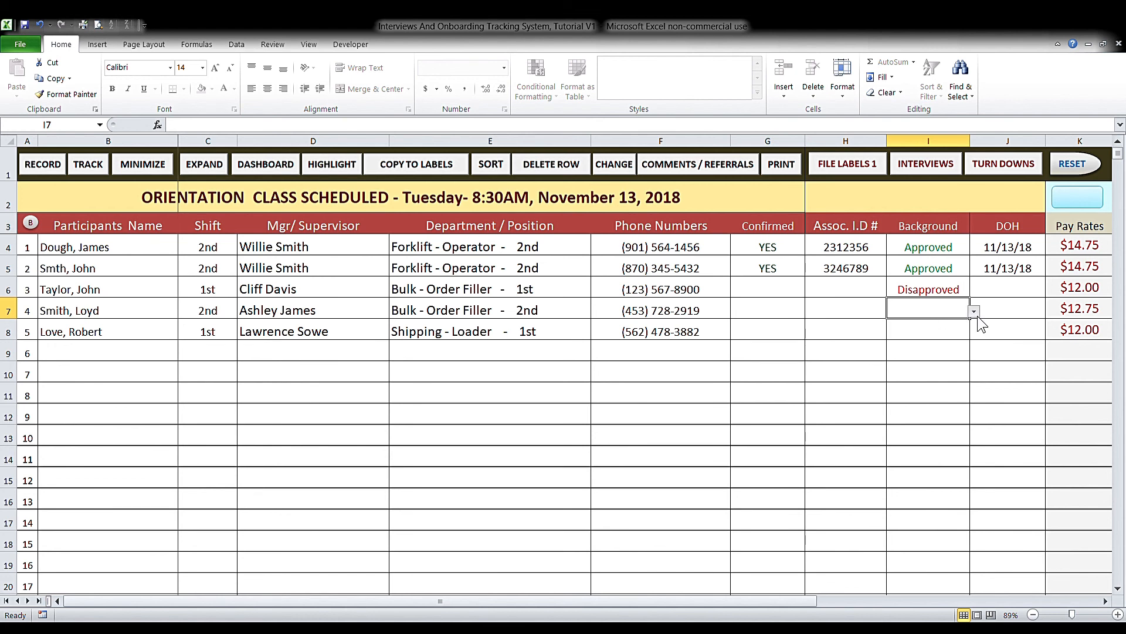
{"action": "left_click", "coordinate": [975, 328]}
{"action": "left_click", "coordinate": [964, 331]}
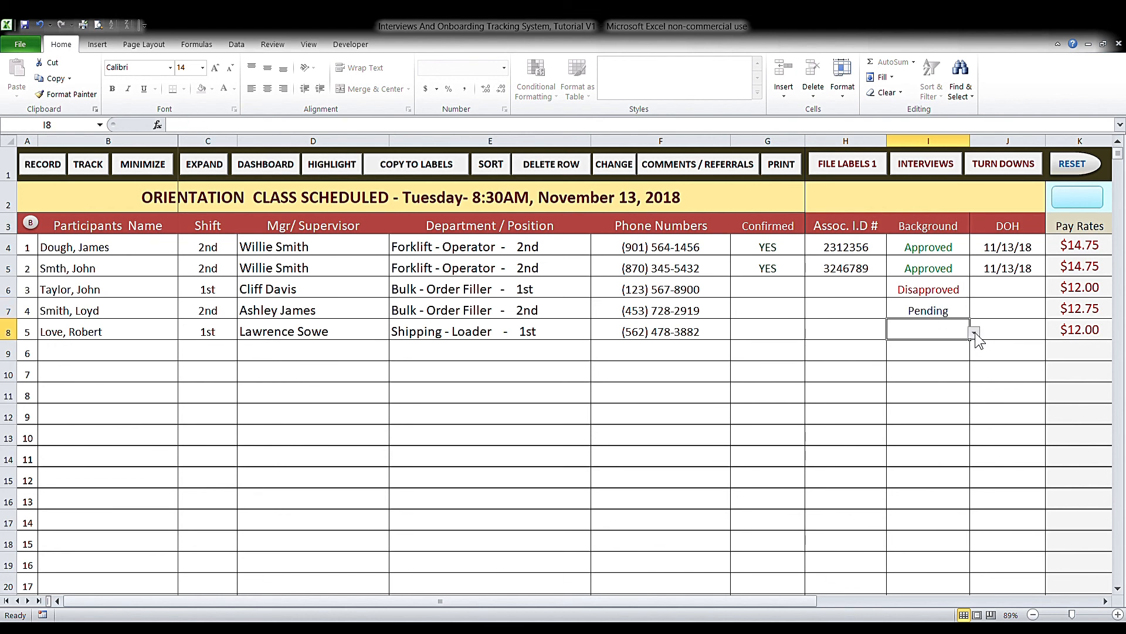
{"action": "left_click", "coordinate": [959, 343]}
{"action": "left_click", "coordinate": [152, 349]}
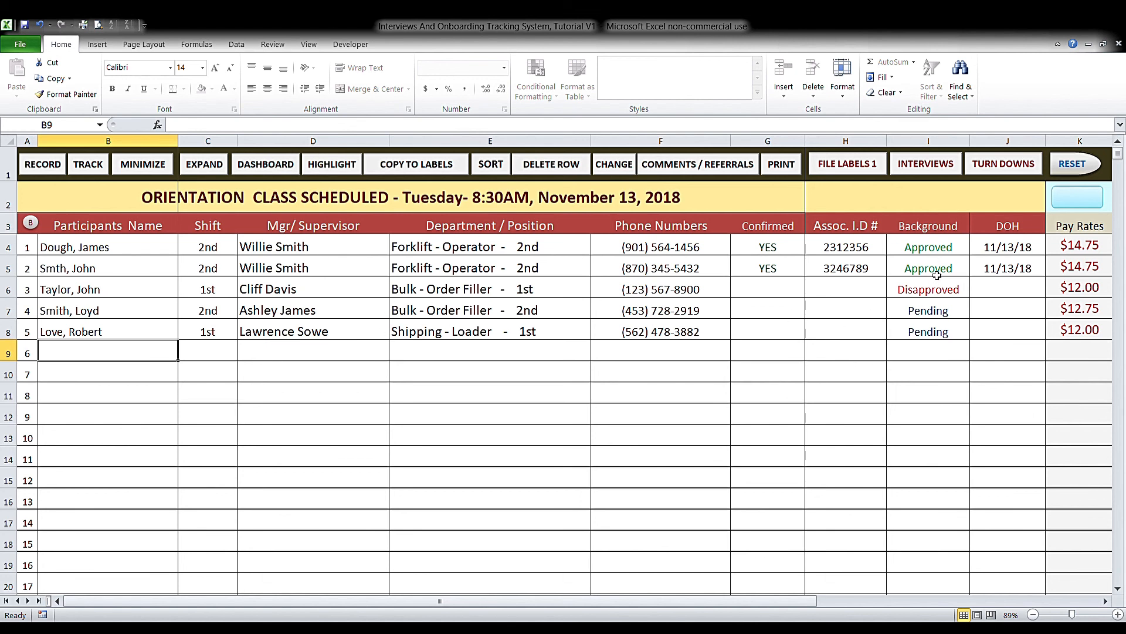
- Reset the orientation class list to clear all participants, then open the backup sheet
{"action": "left_click", "coordinate": [1081, 166]}
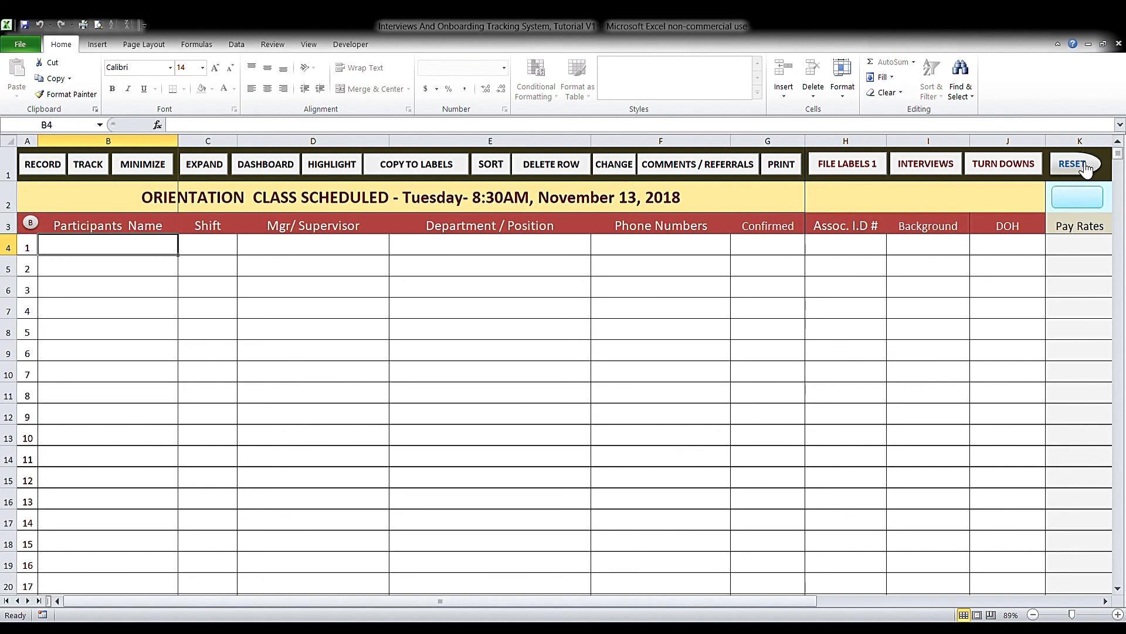
{"action": "left_click", "coordinate": [32, 228]}
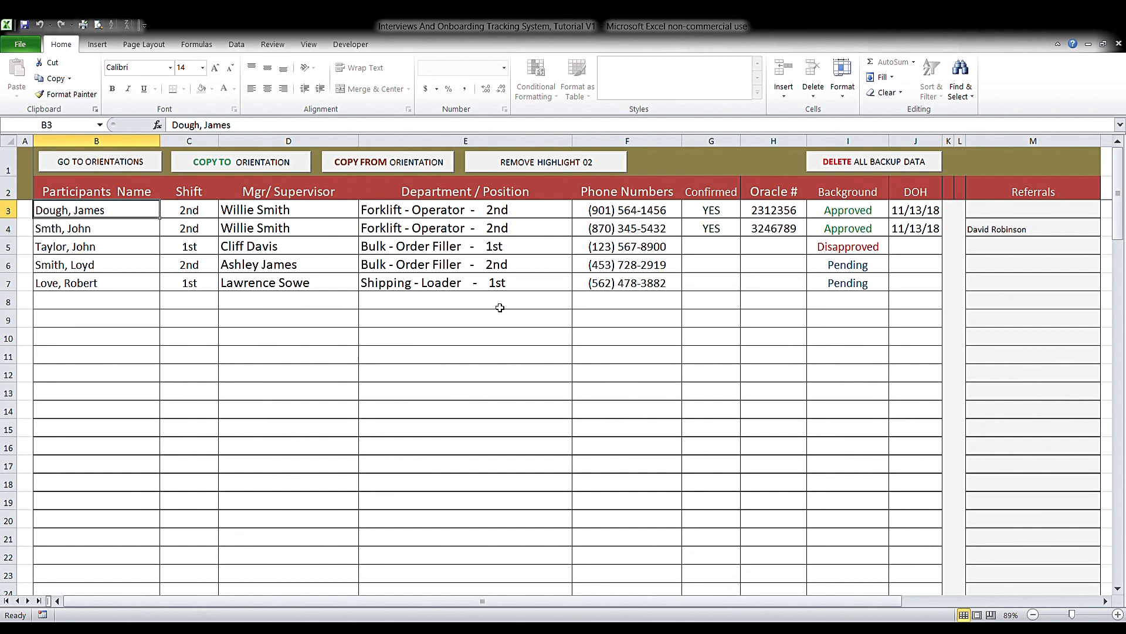
- Select the fourth backed-up participant in B6, then go back to the emptied orientation list
{"action": "left_click", "coordinate": [78, 272]}
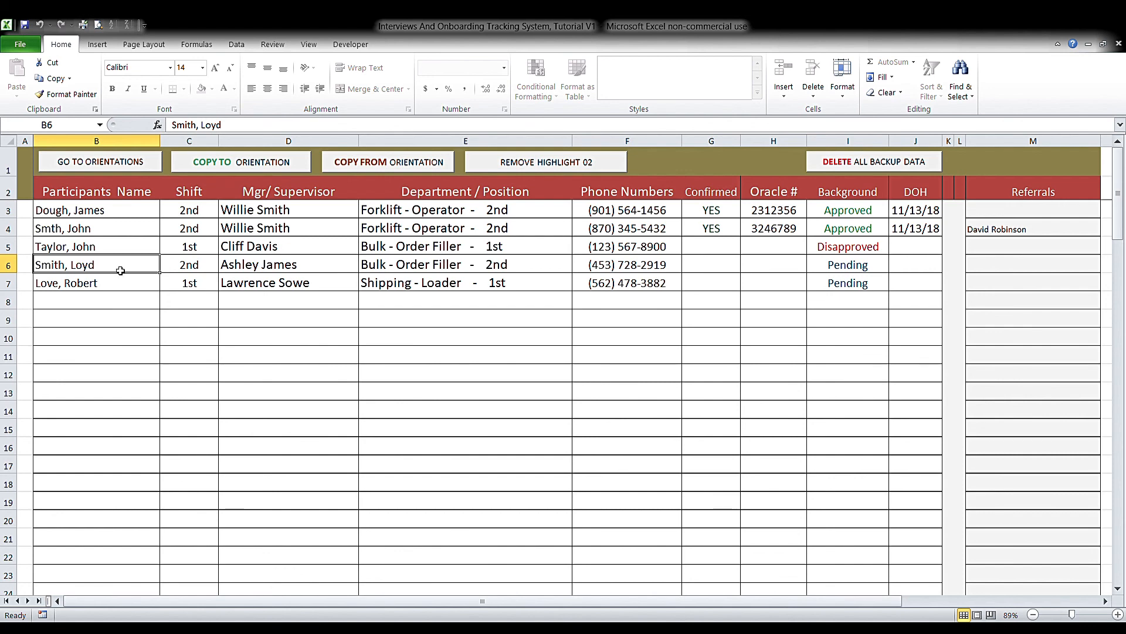
{"action": "left_click", "coordinate": [130, 165]}
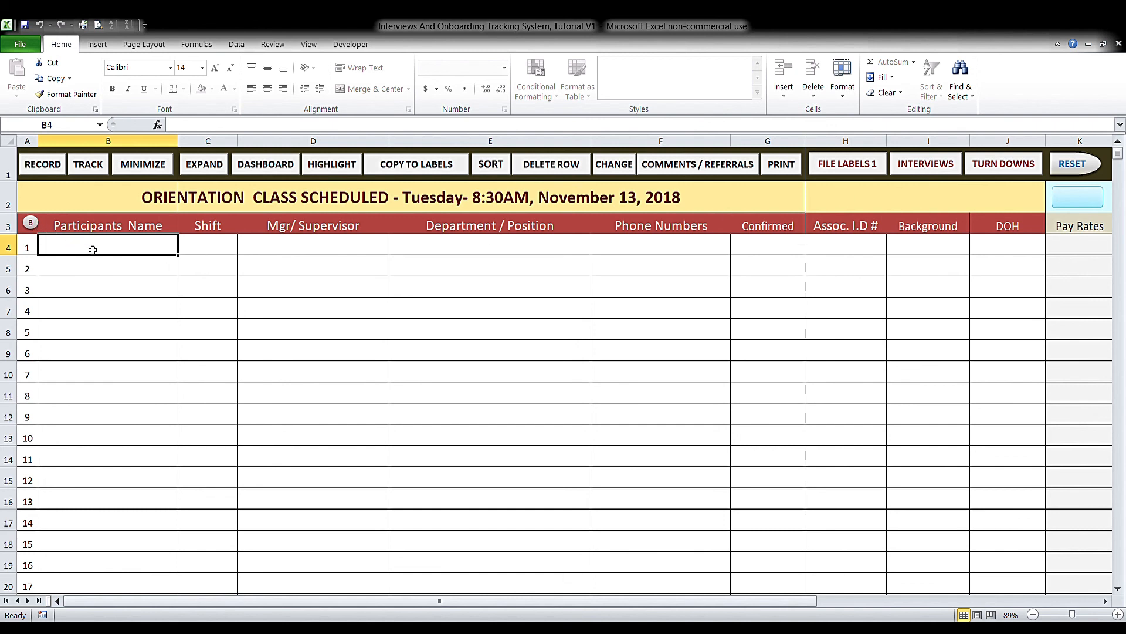
- Copy participants 4 and 5 from the backup sheet to orientation, then view the restored list
{"action": "left_click", "coordinate": [38, 224]}
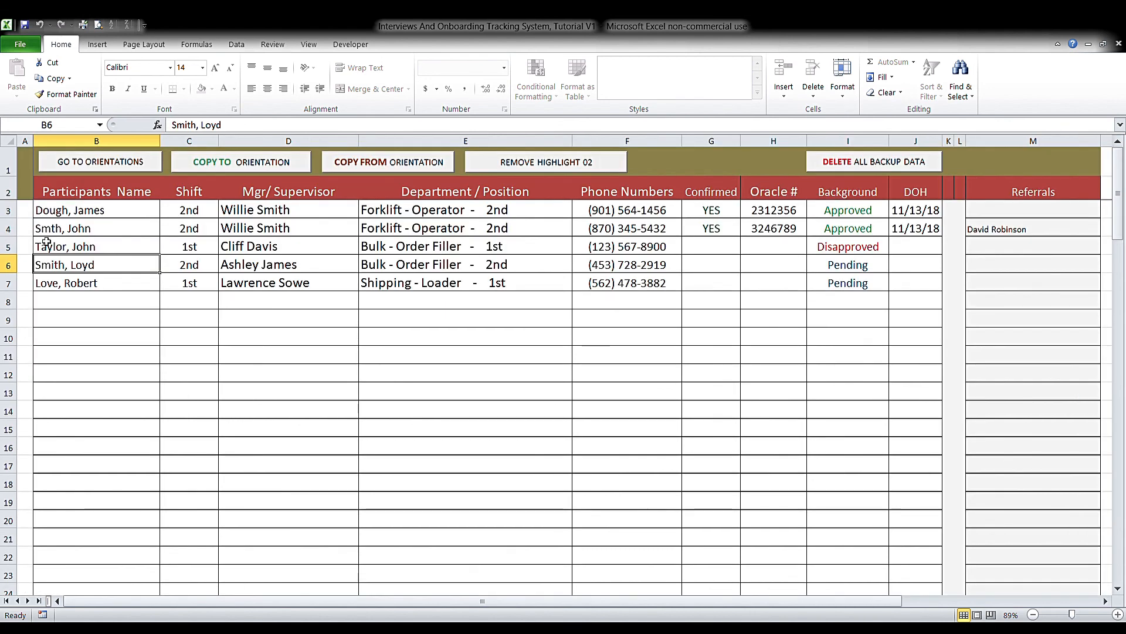
{"action": "left_click", "coordinate": [247, 167]}
{"action": "left_click", "coordinate": [247, 168]}
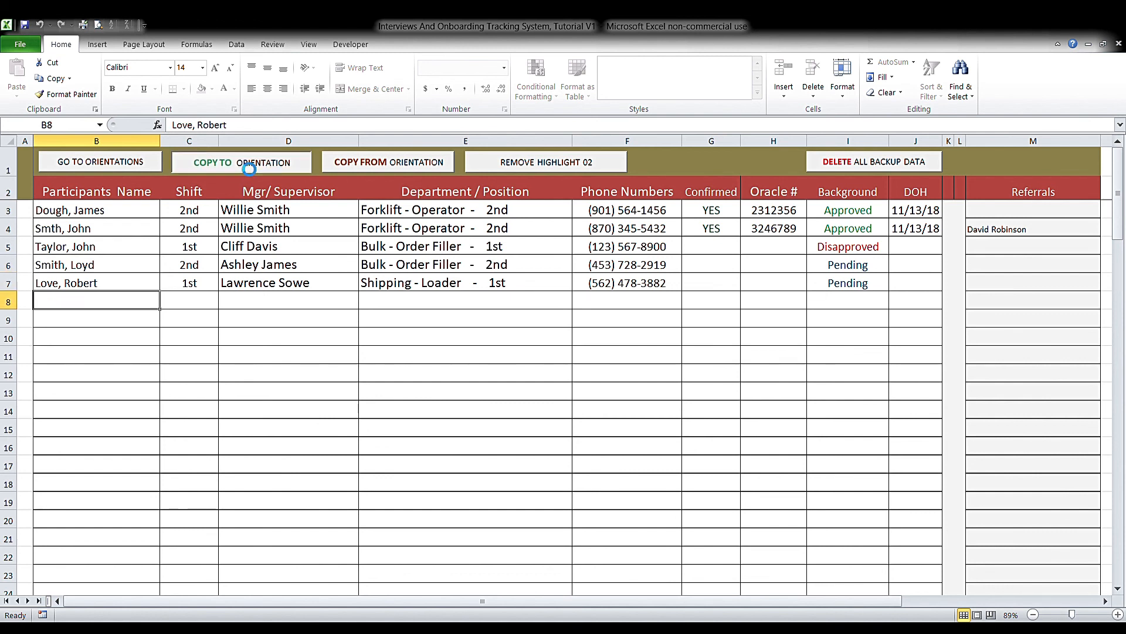
{"action": "left_click", "coordinate": [127, 166]}
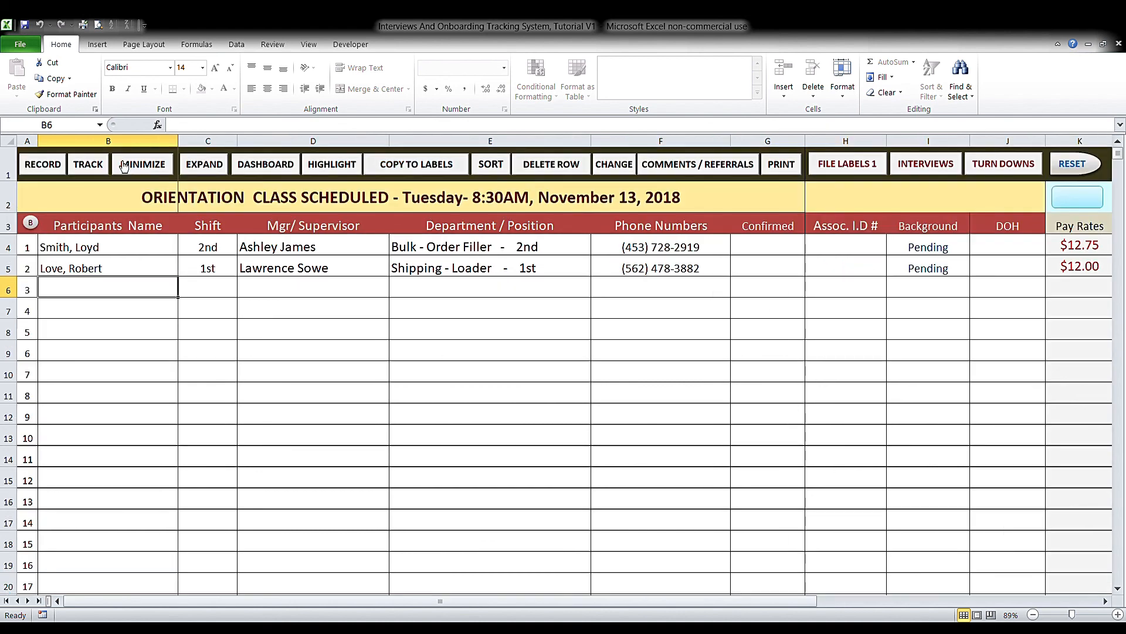